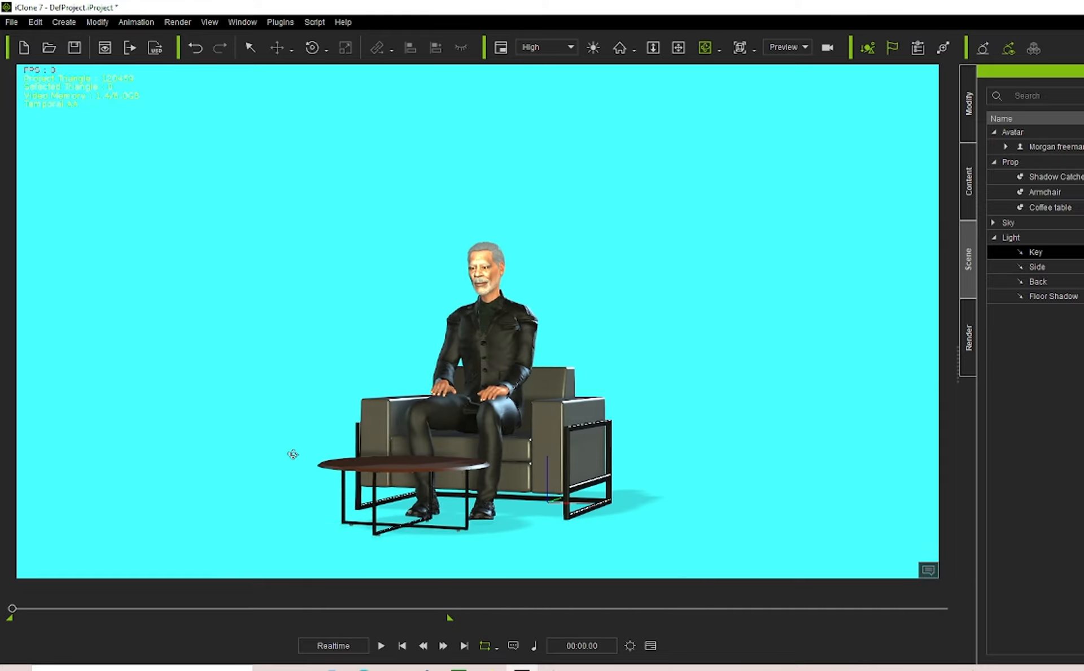
# Open the timeline, select the seated avatar and open its Motion Layer key at frame 1 for editing.
pyautogui.moveTo(686, 390); pyautogui.dragTo(753, 533, button='right')
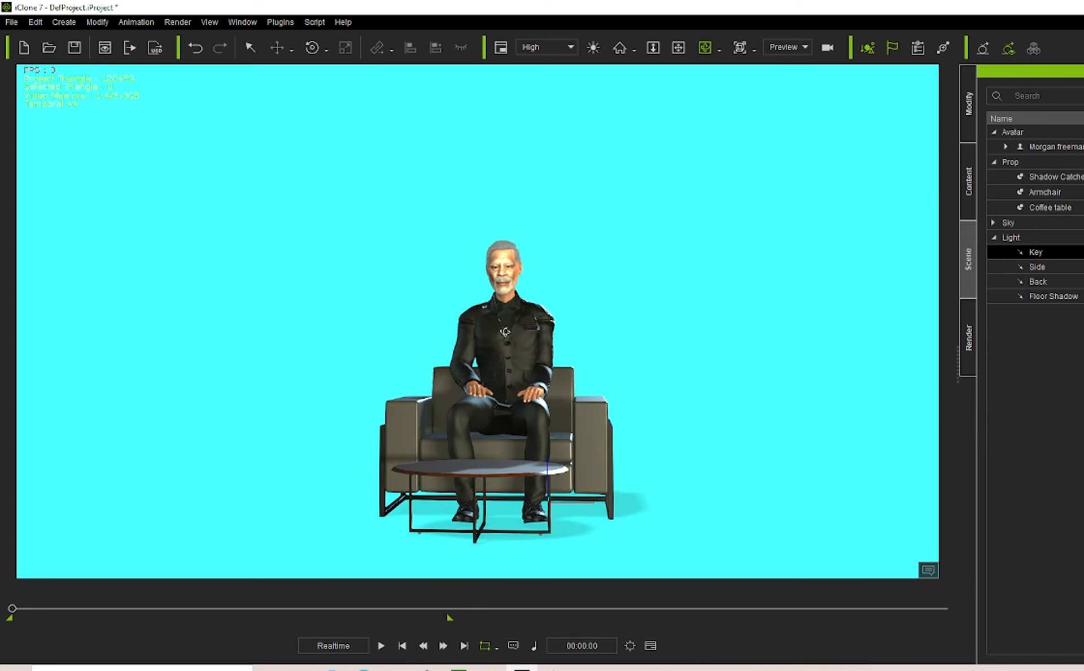
pyautogui.click(649, 646)
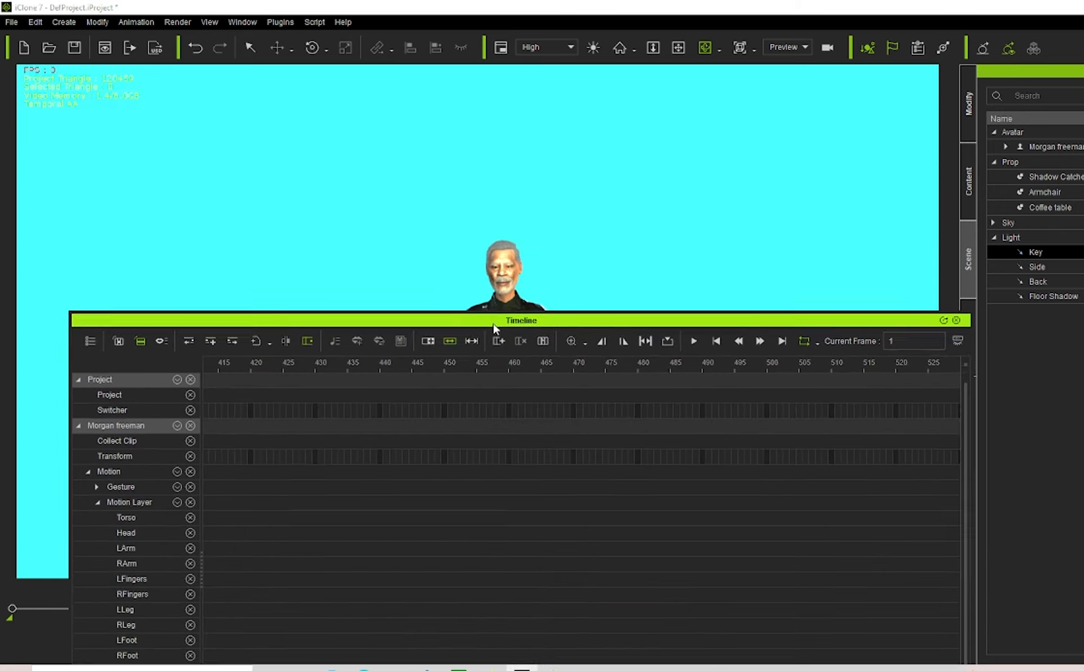
pyautogui.click(250, 47)
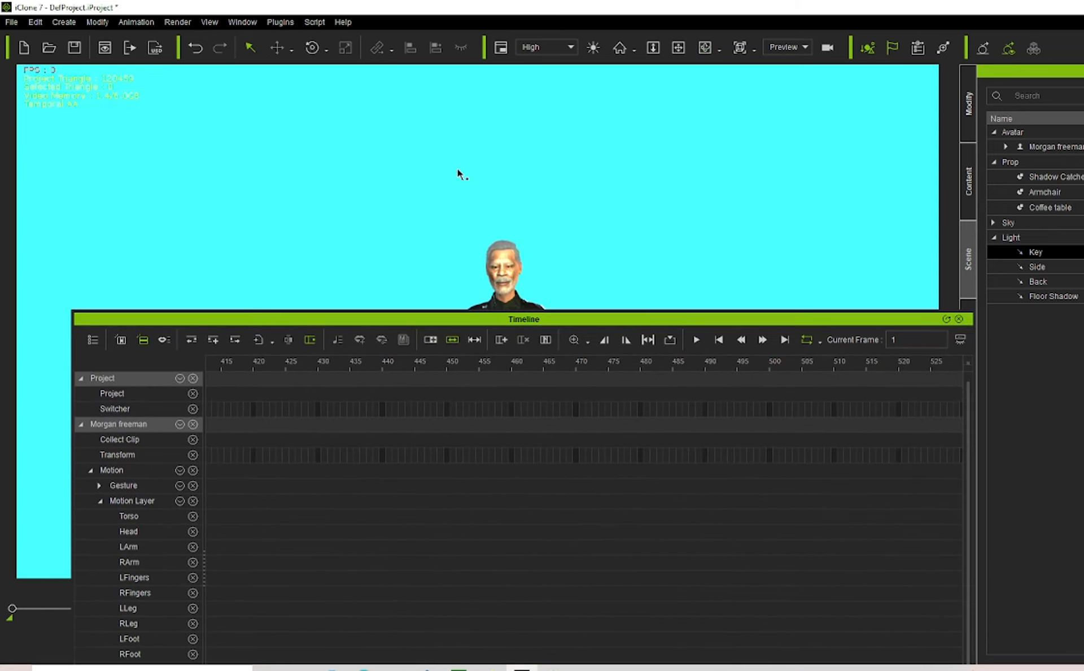
pyautogui.click(503, 270)
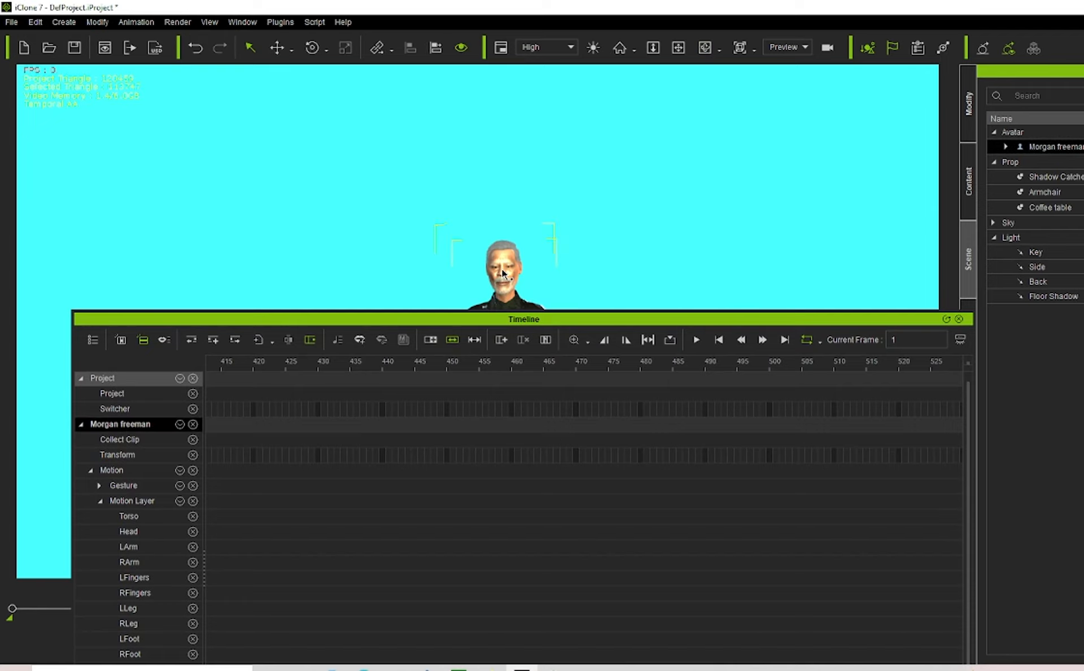
pyautogui.click(323, 319)
pyautogui.moveTo(322, 319); pyautogui.dragTo(375, 119)
pyautogui.click(259, 300)
pyautogui.doubleClick(258, 301)
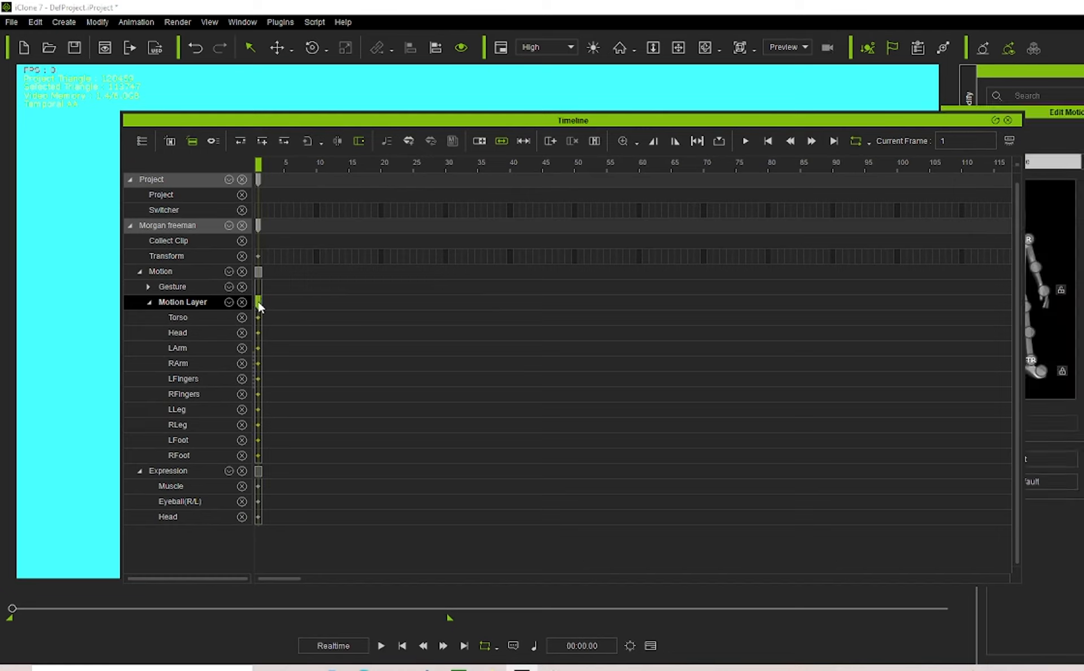
# Delete the avatar's Expression key at frame 1 and reselect its Motion Layer key on that frame.
pyautogui.click(258, 471)
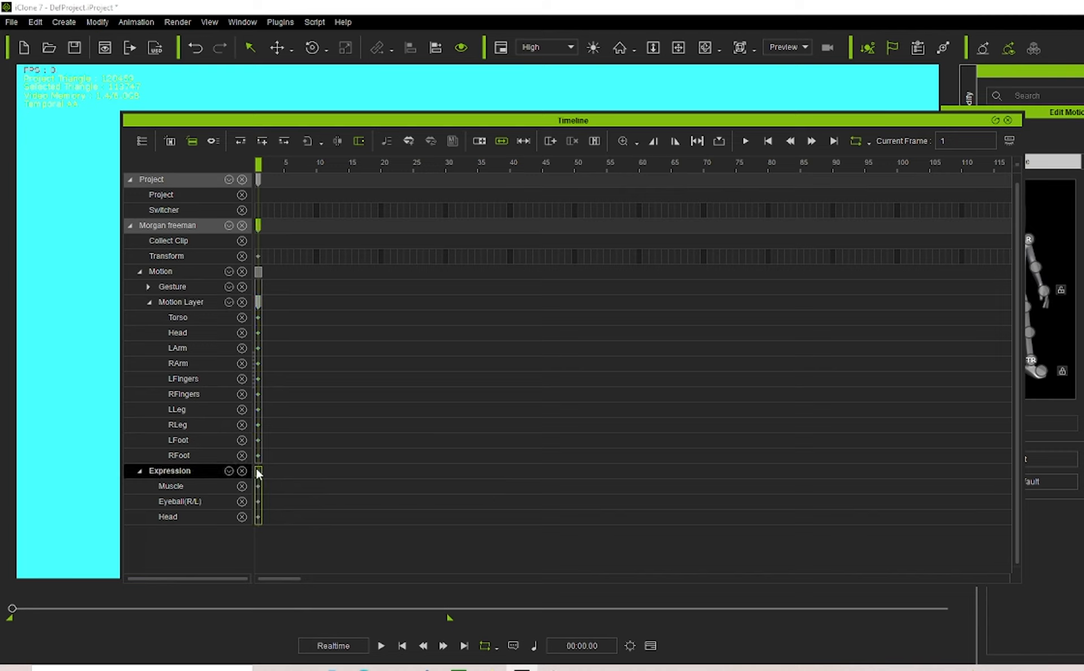
pyautogui.press('Delete')
pyautogui.click(258, 302)
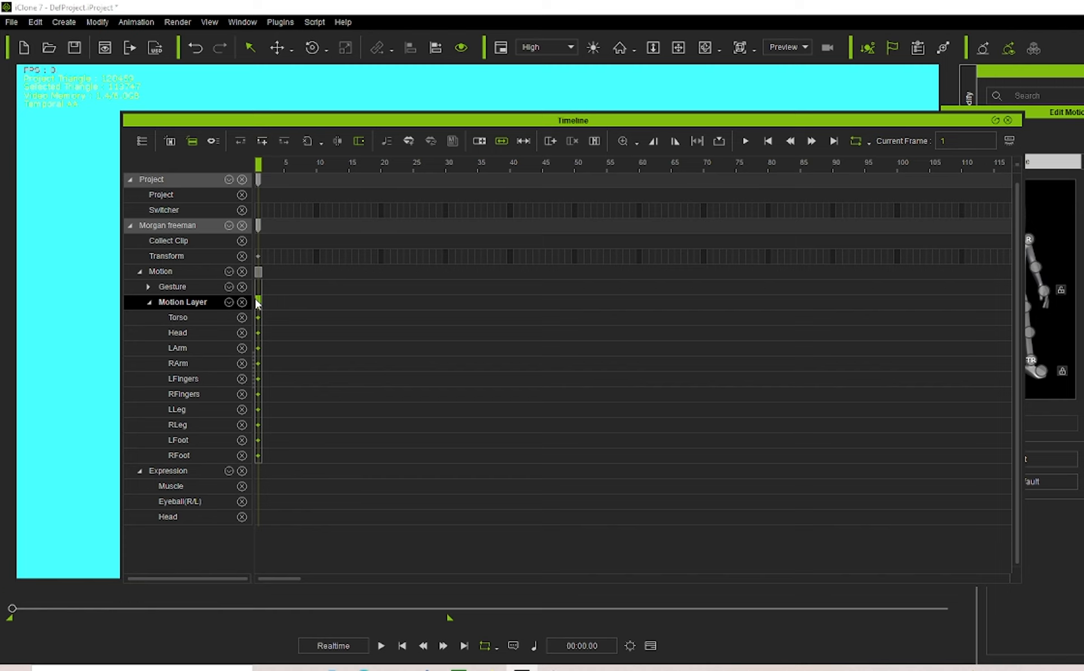
pyautogui.click(1008, 120)
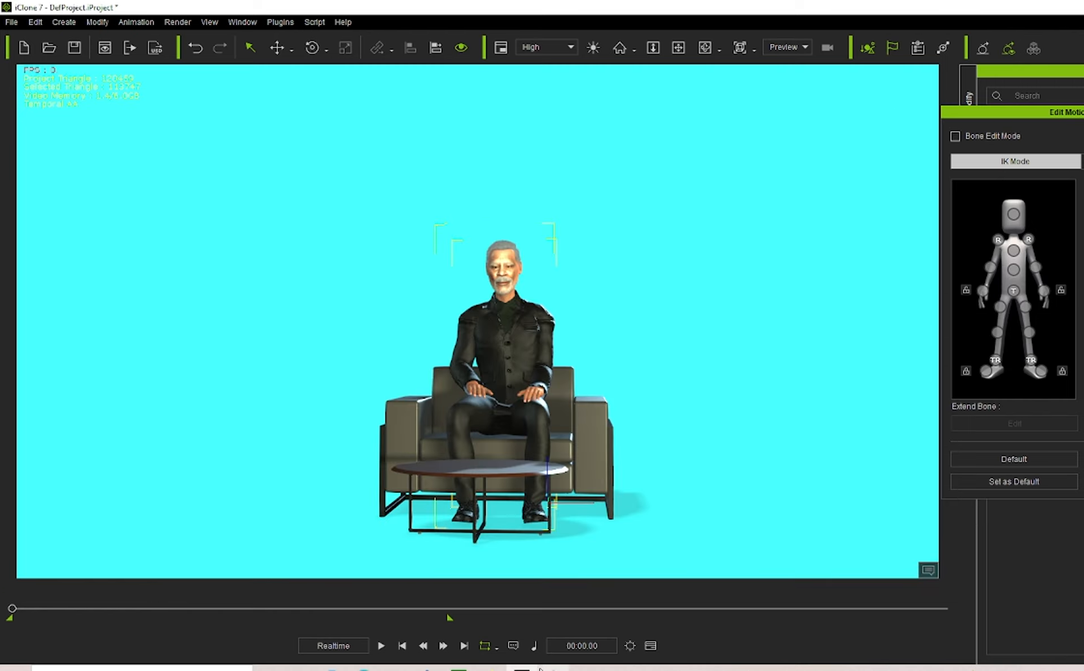
pyautogui.click(651, 645)
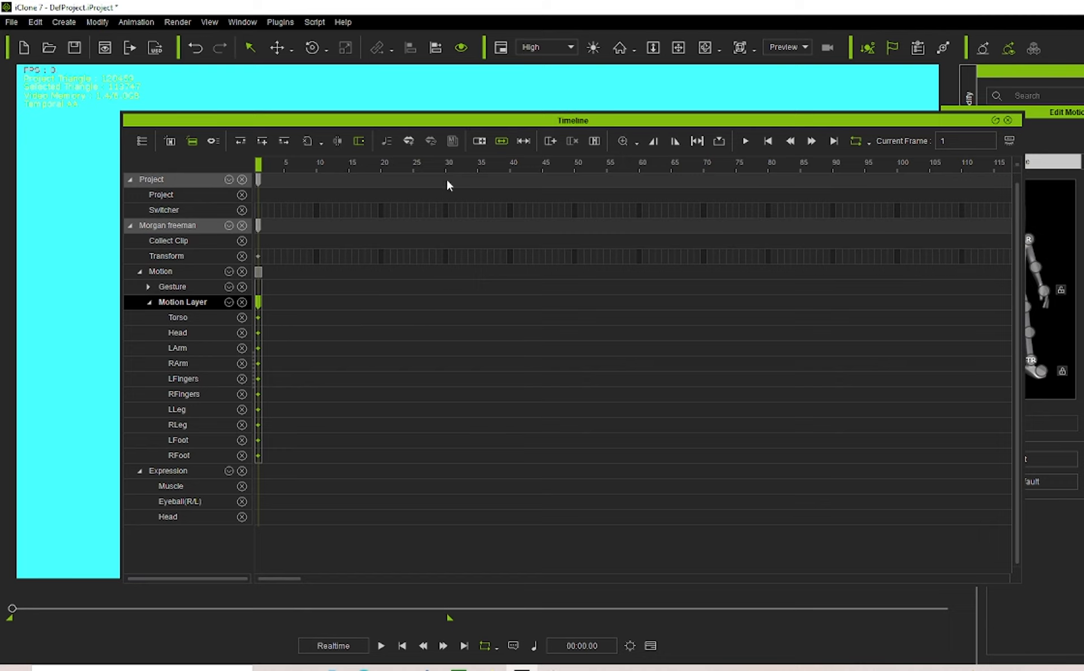
# Add Torso keys at frames 30 and 50 and move the earlier one onto frame 50.
pyautogui.click(444, 320)
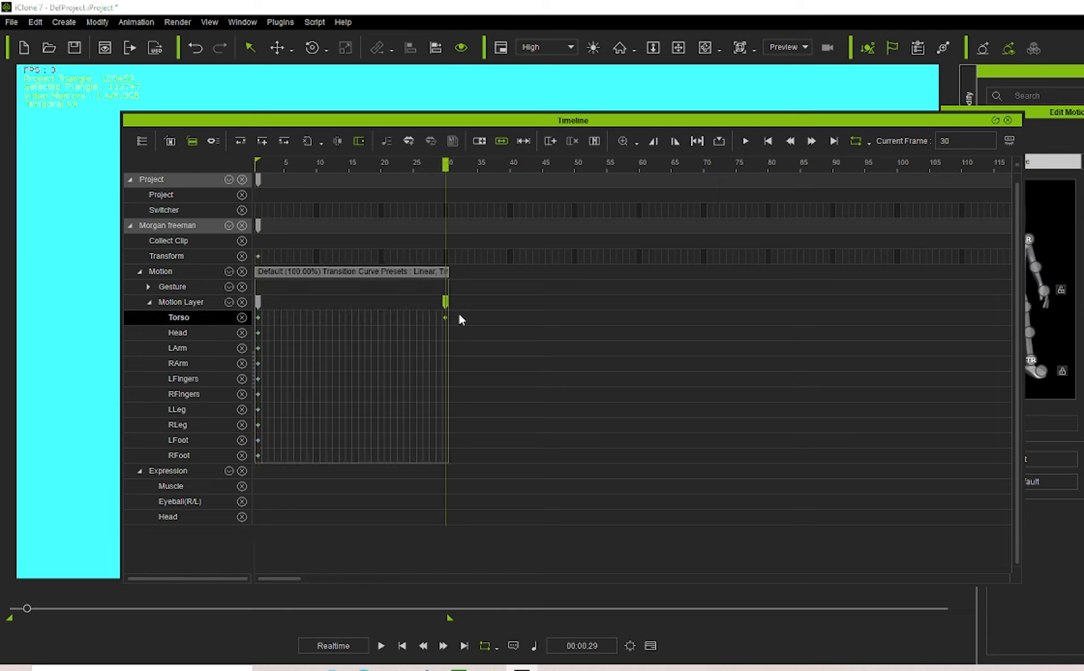
pyautogui.click(576, 317)
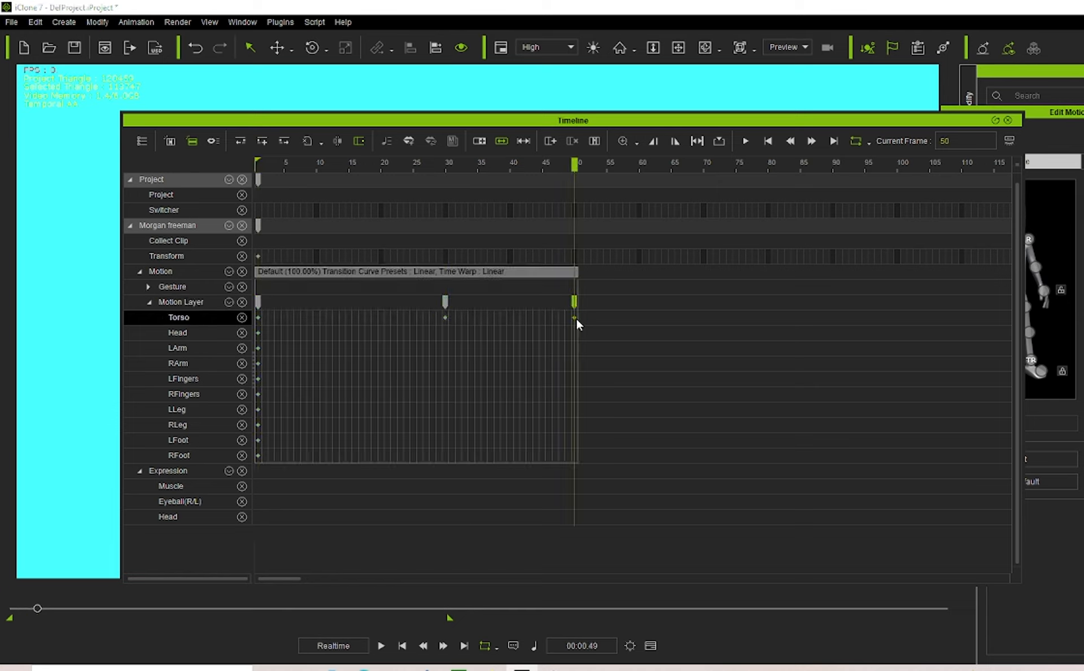
pyautogui.moveTo(446, 305); pyautogui.dragTo(562, 310)
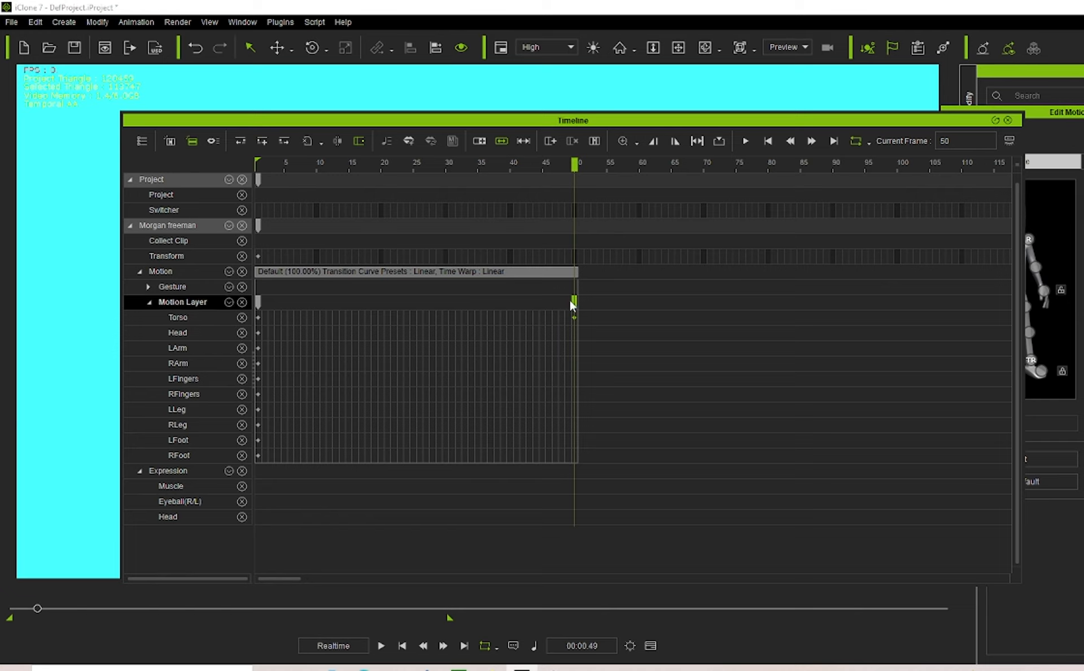
# Add full-body Motion Layer keys for the avatar at frames 50, 80 and 120, and close the timeline.
pyautogui.click(575, 301)
pyautogui.click(768, 305)
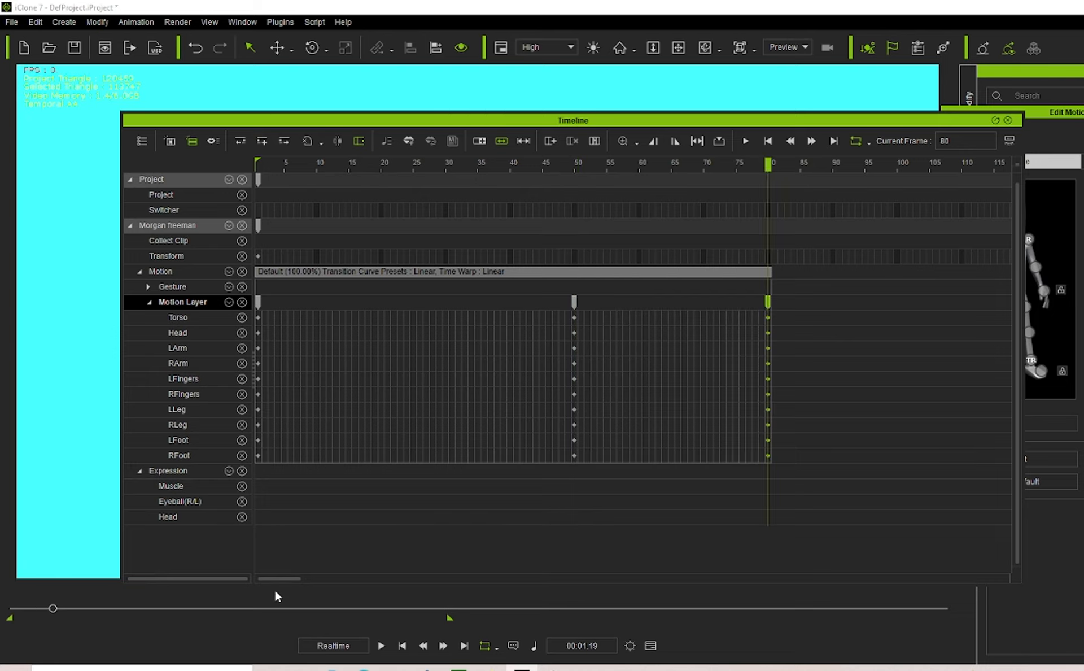
pyautogui.moveTo(276, 577)
pyautogui.mouseDown()
pyautogui.moveTo(313, 583)
pyautogui.moveTo(287, 588)
pyautogui.mouseUp()
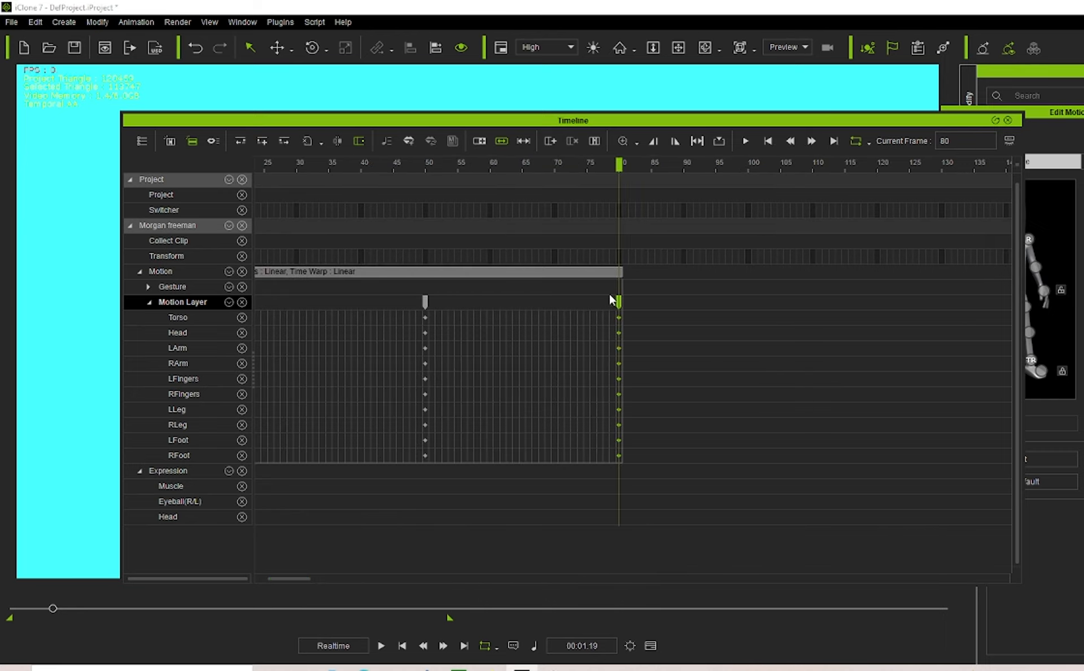
pyautogui.moveTo(291, 581); pyautogui.dragTo(310, 577)
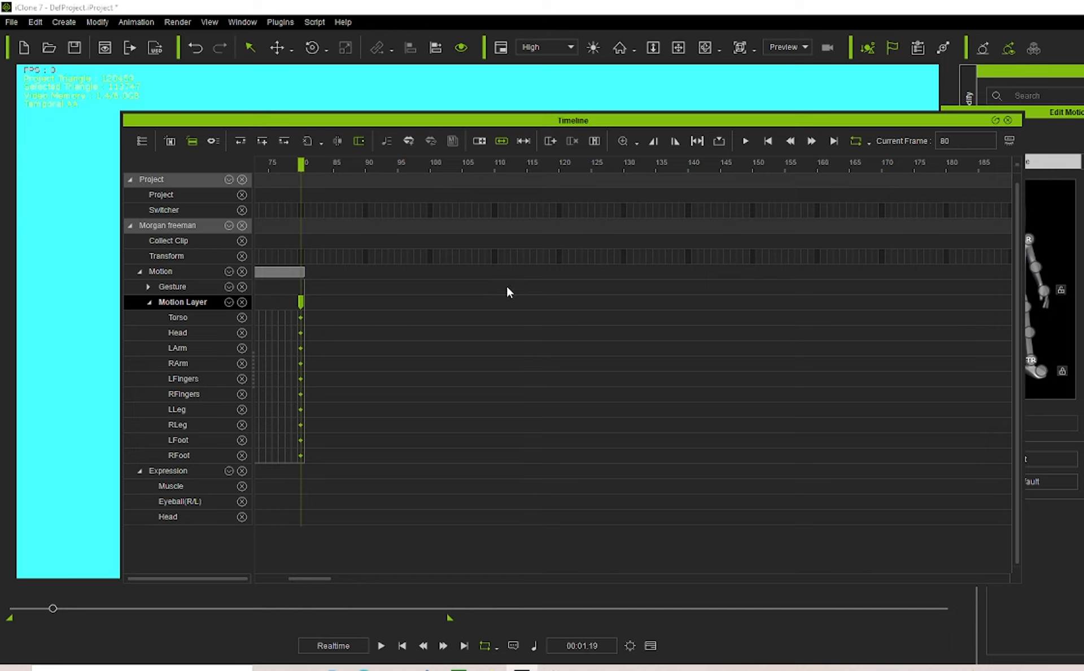
pyautogui.click(557, 297)
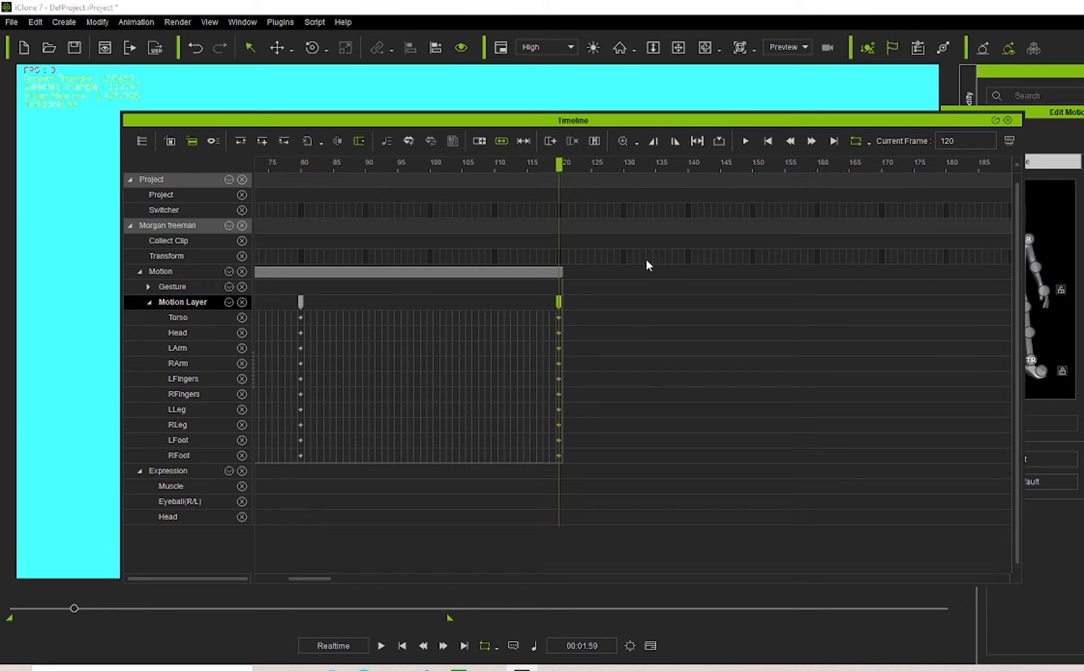
pyautogui.click(1008, 120)
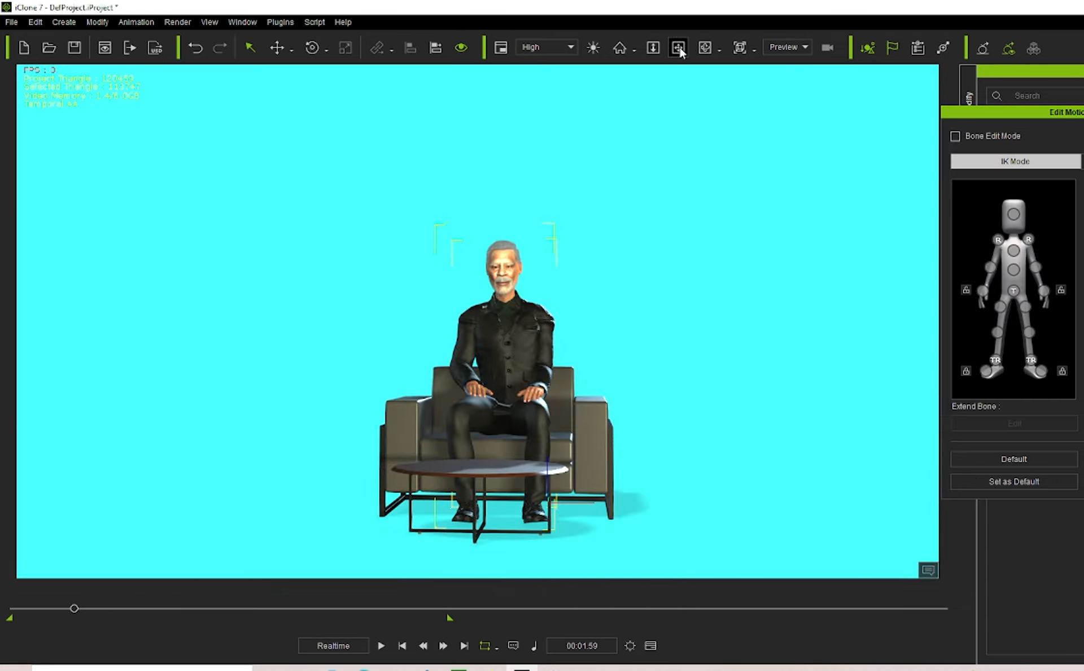
# From a side view at frame 120, lift the avatar's hips off the armchair seat and shift them forward.
pyautogui.click(704, 49)
pyautogui.moveTo(737, 391); pyautogui.dragTo(266, 438)
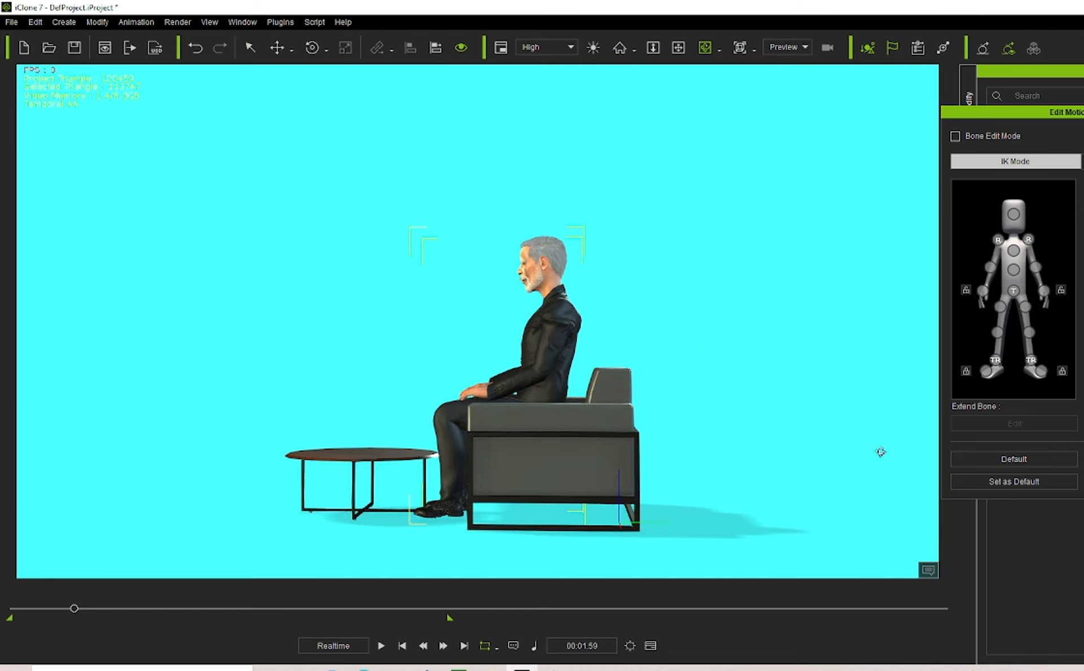
pyautogui.click(1014, 294)
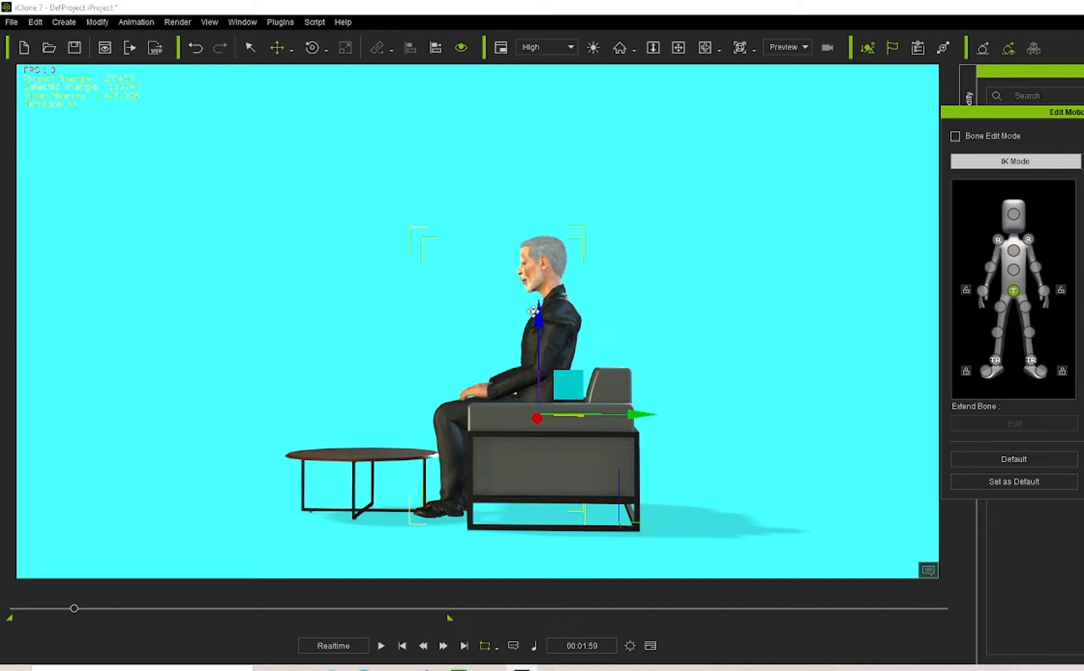
pyautogui.moveTo(540, 309); pyautogui.dragTo(463, 293)
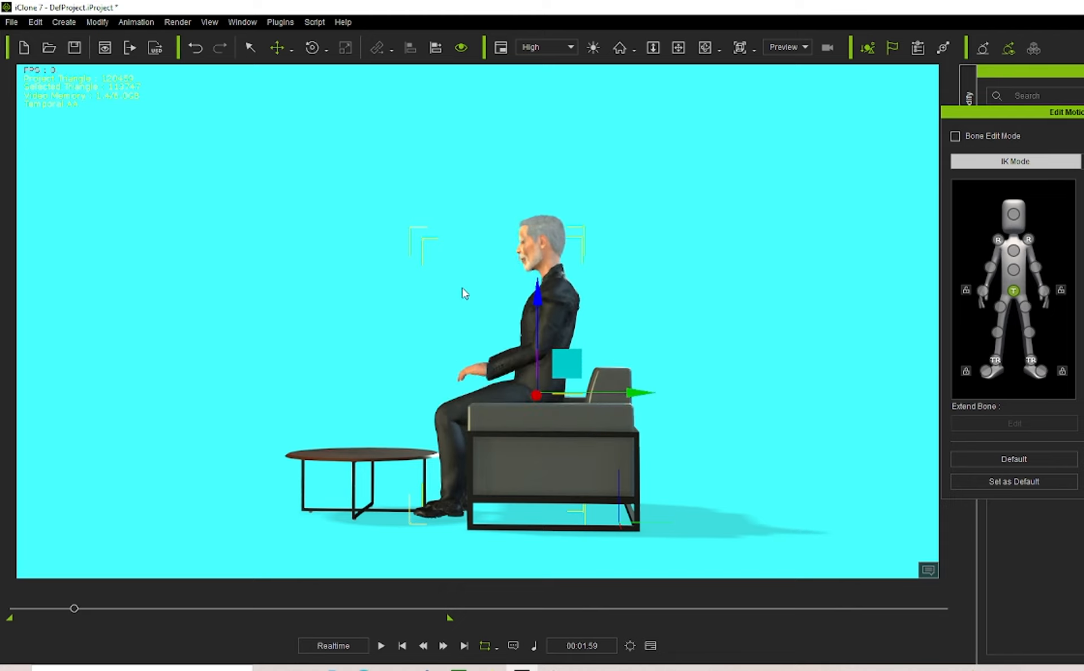
pyautogui.moveTo(636, 396); pyautogui.dragTo(606, 375)
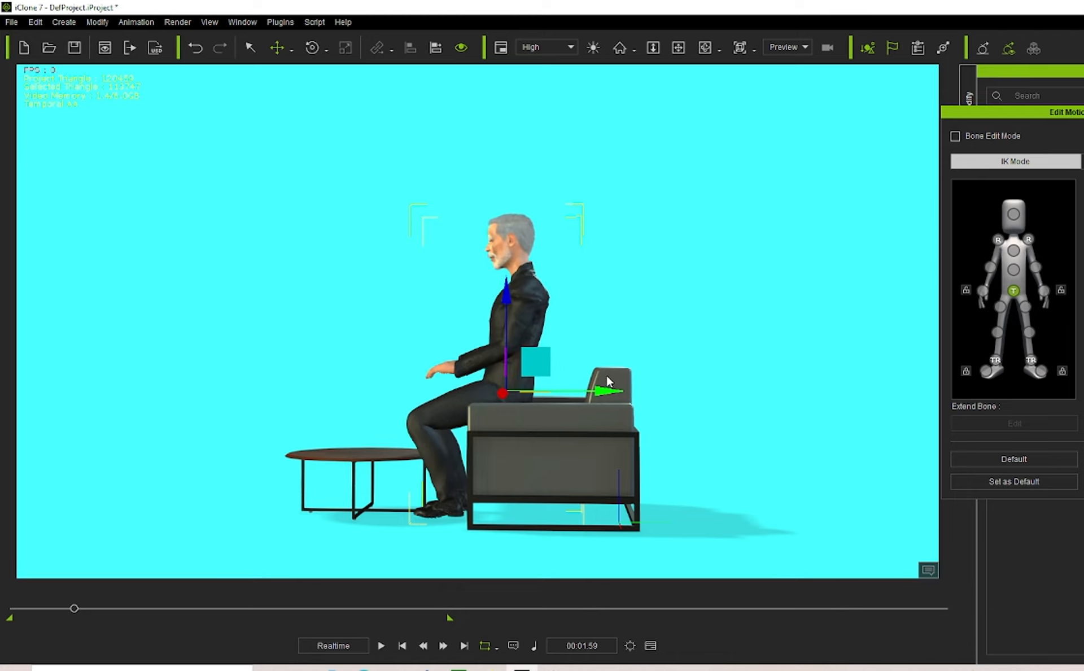
pyautogui.click(507, 290)
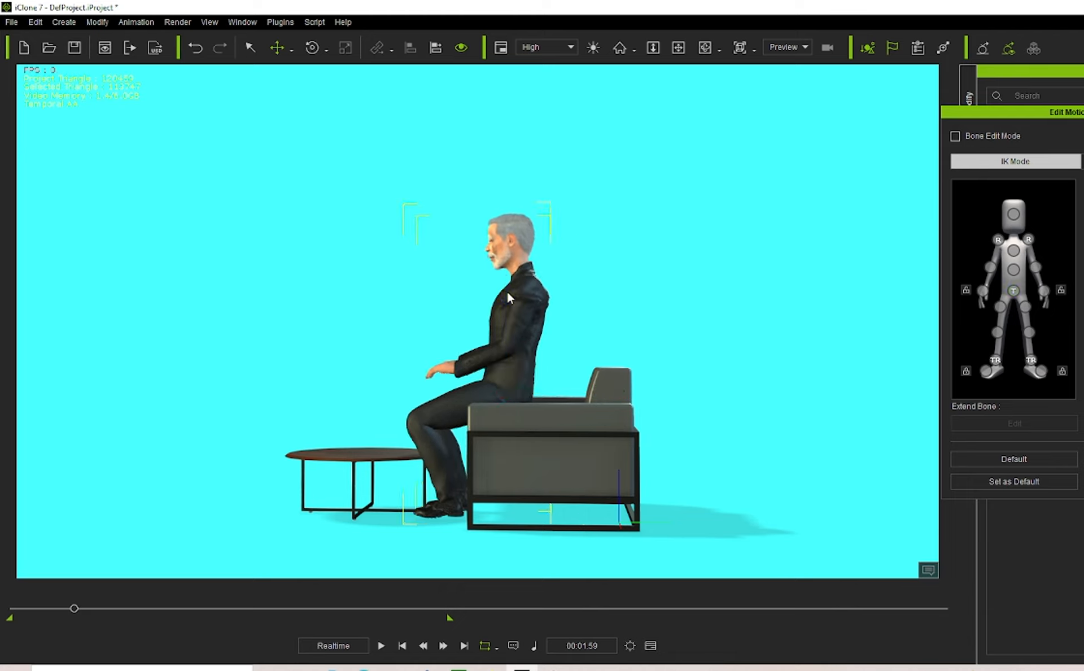
# Raise the avatar's hips to standing height and shift them forward over the feet so the legs straighten.
pyautogui.click(1013, 292)
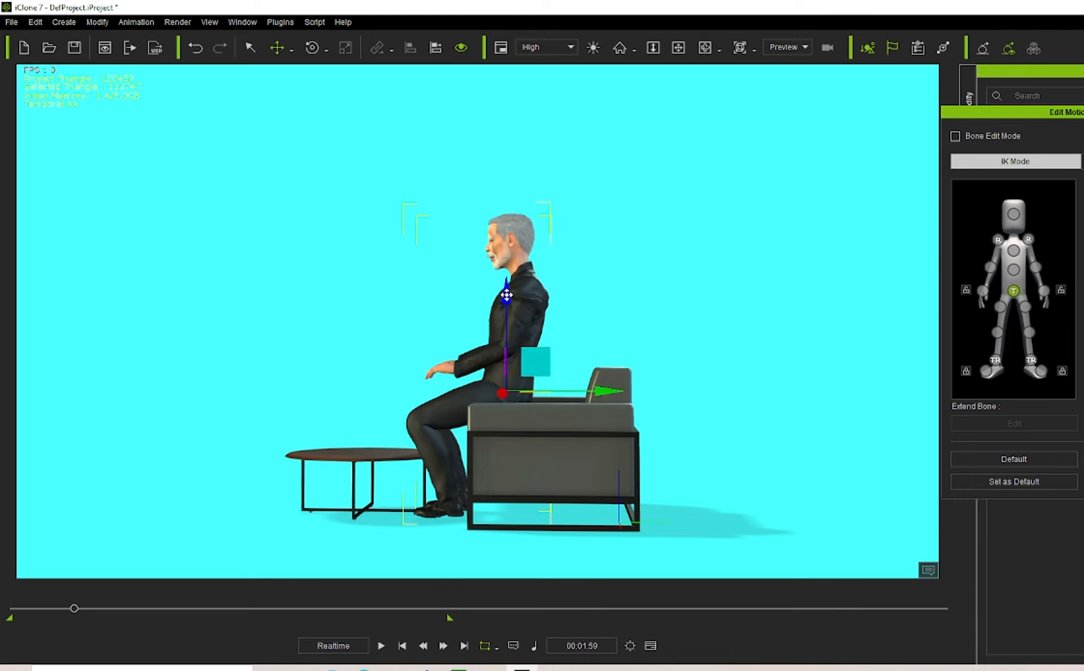
pyautogui.moveTo(506, 294); pyautogui.dragTo(505, 232)
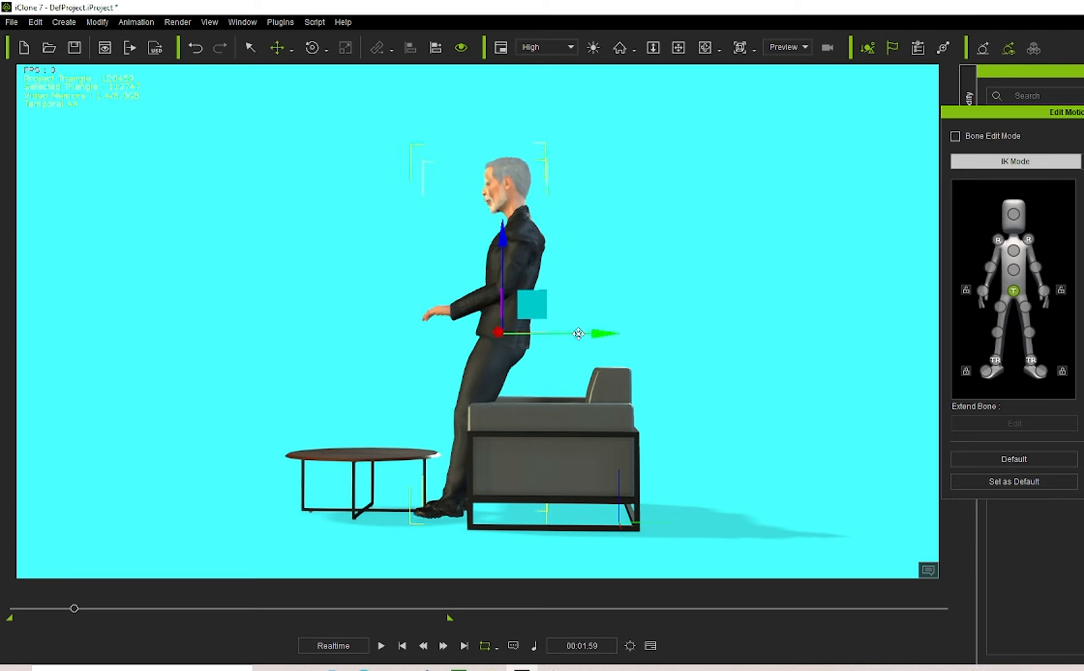
pyautogui.moveTo(603, 337); pyautogui.dragTo(570, 331)
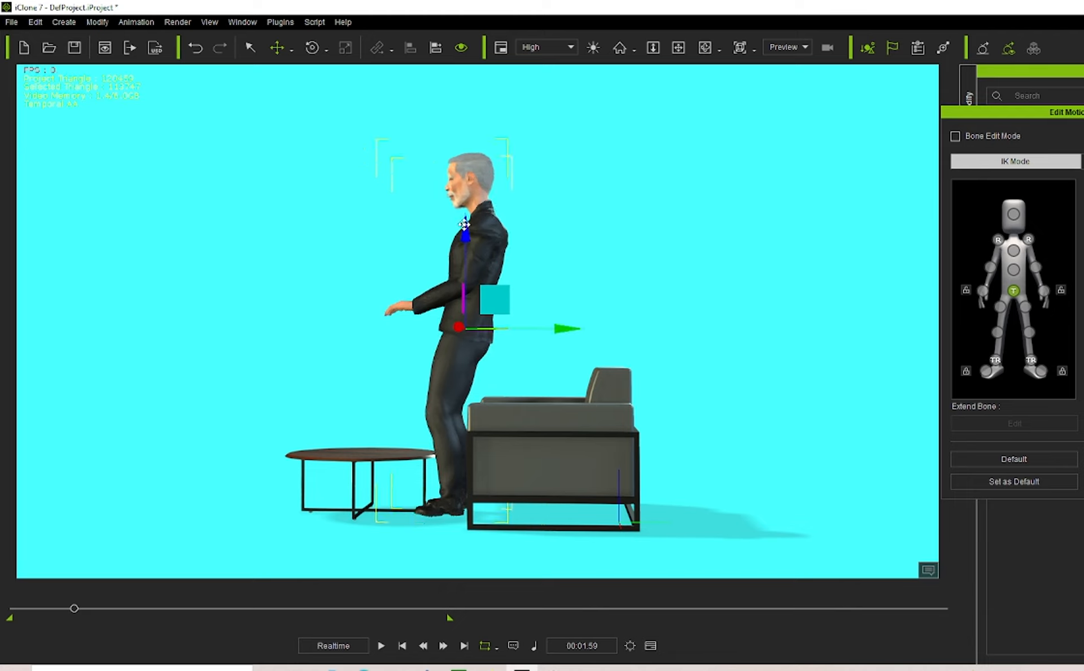
pyautogui.moveTo(464, 227)
pyautogui.mouseDown()
pyautogui.moveTo(466, 237)
pyautogui.moveTo(480, 222)
pyautogui.mouseUp()
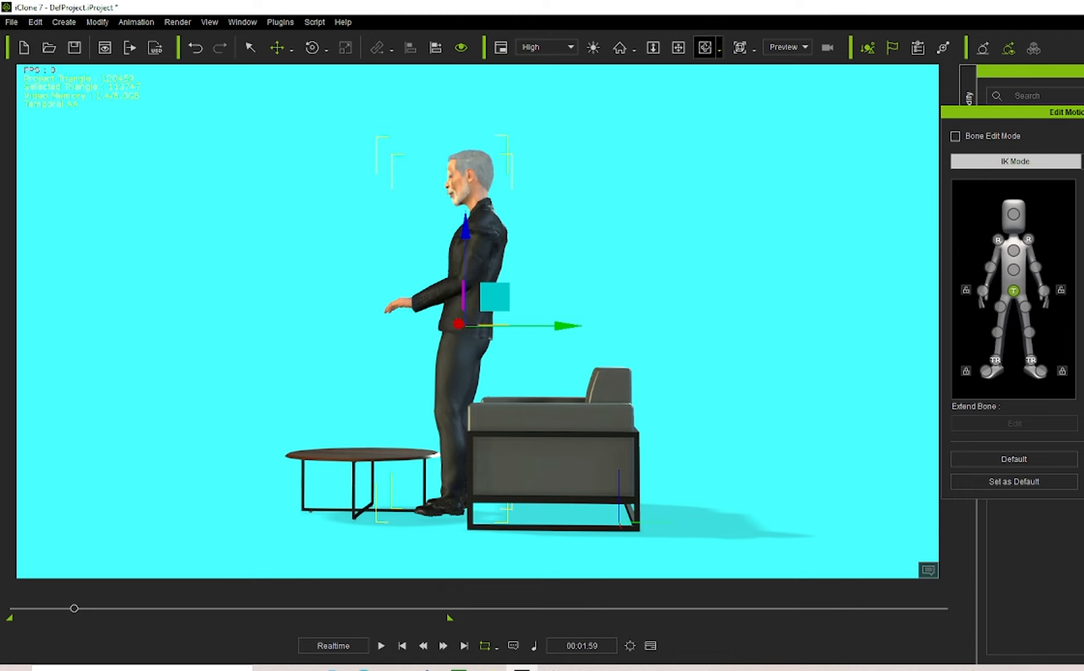
# Shift the standing avatar's hips slightly further toward the coffee table.
pyautogui.click(704, 47)
pyautogui.moveTo(437, 372); pyautogui.dragTo(452, 401)
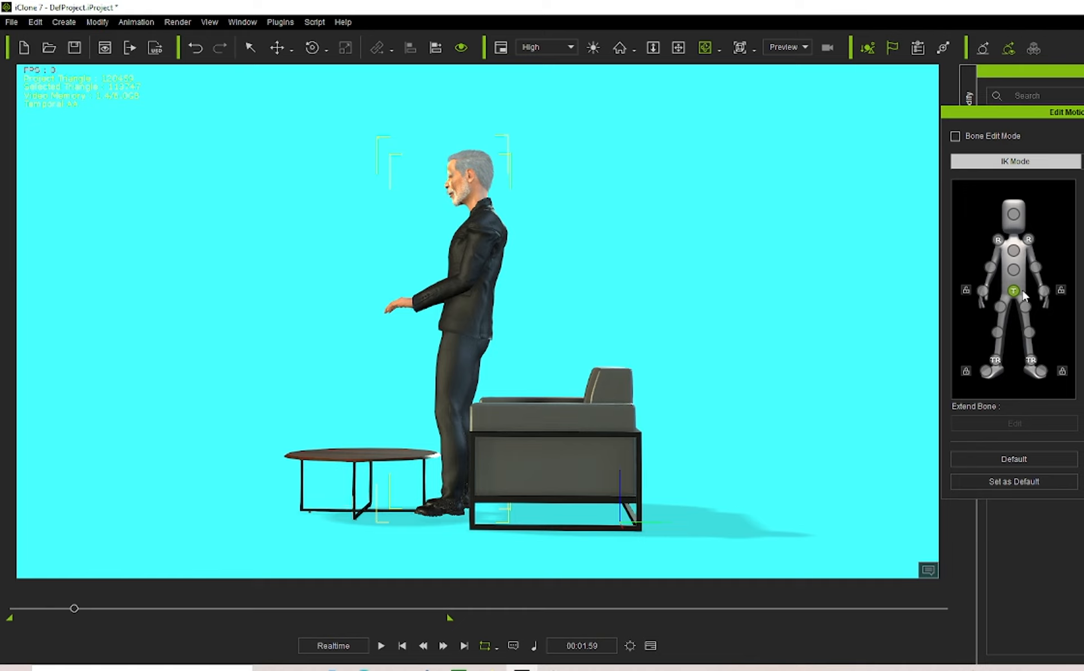
pyautogui.click(276, 47)
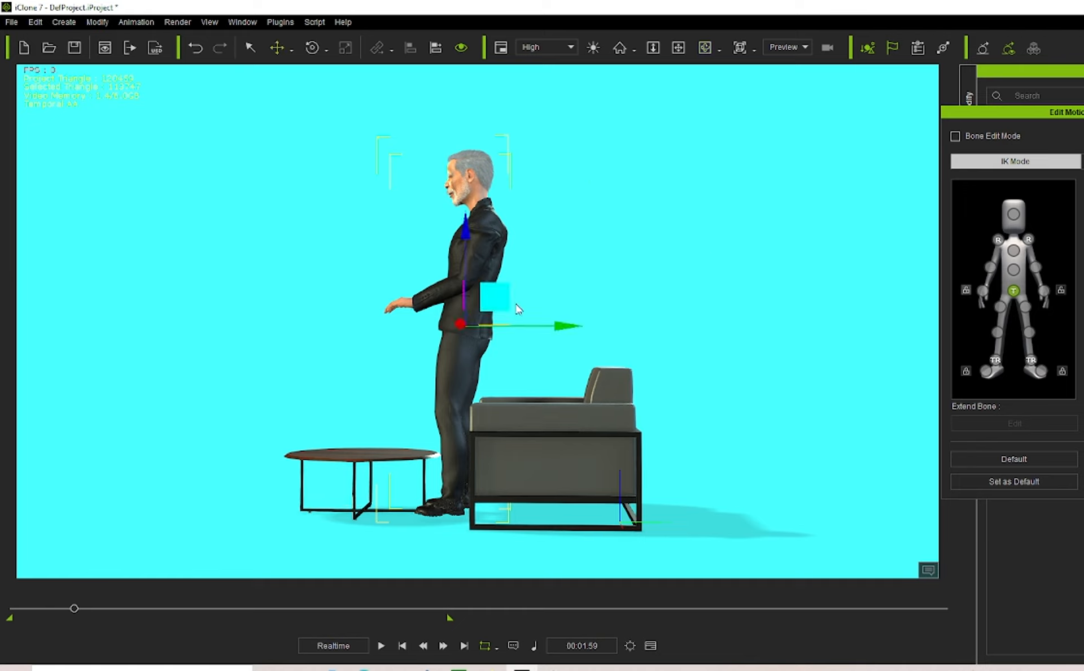
pyautogui.moveTo(568, 323); pyautogui.dragTo(554, 329)
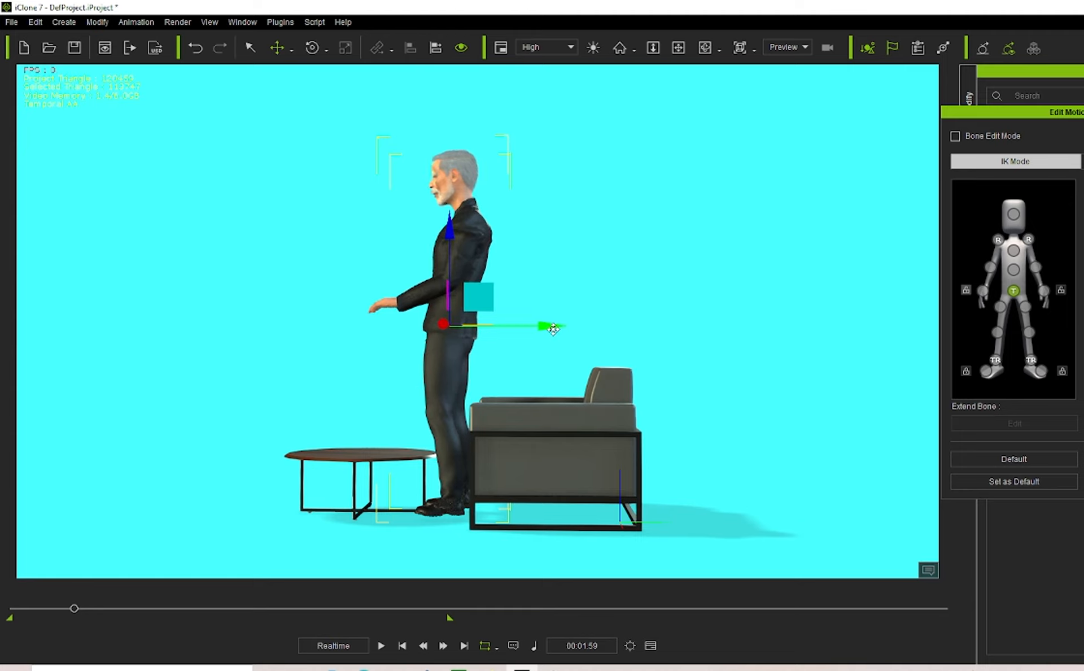
# Rotate the avatar's lower spine slightly so the upper body leans forward toward the coffee table.
pyautogui.click(705, 48)
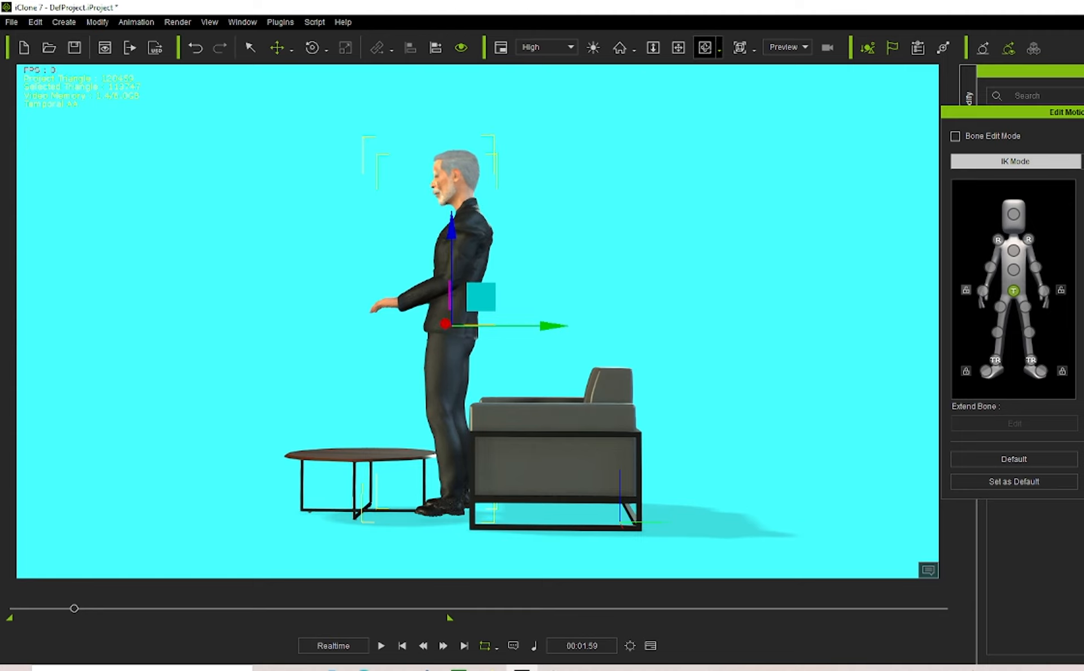
pyautogui.moveTo(483, 384); pyautogui.dragTo(396, 384)
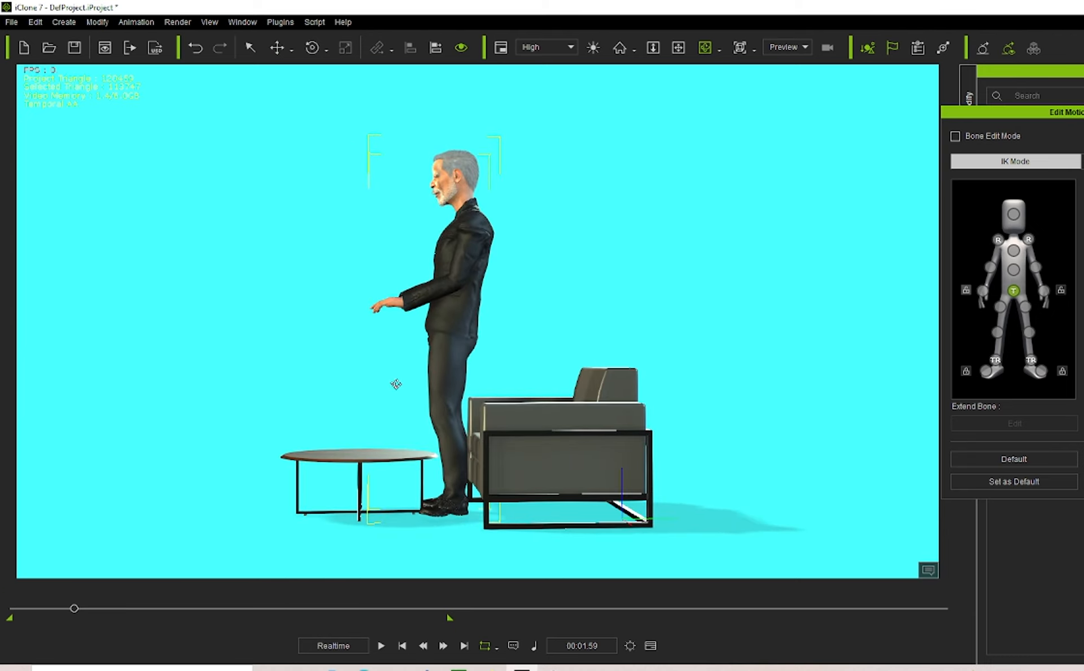
pyautogui.click(1013, 270)
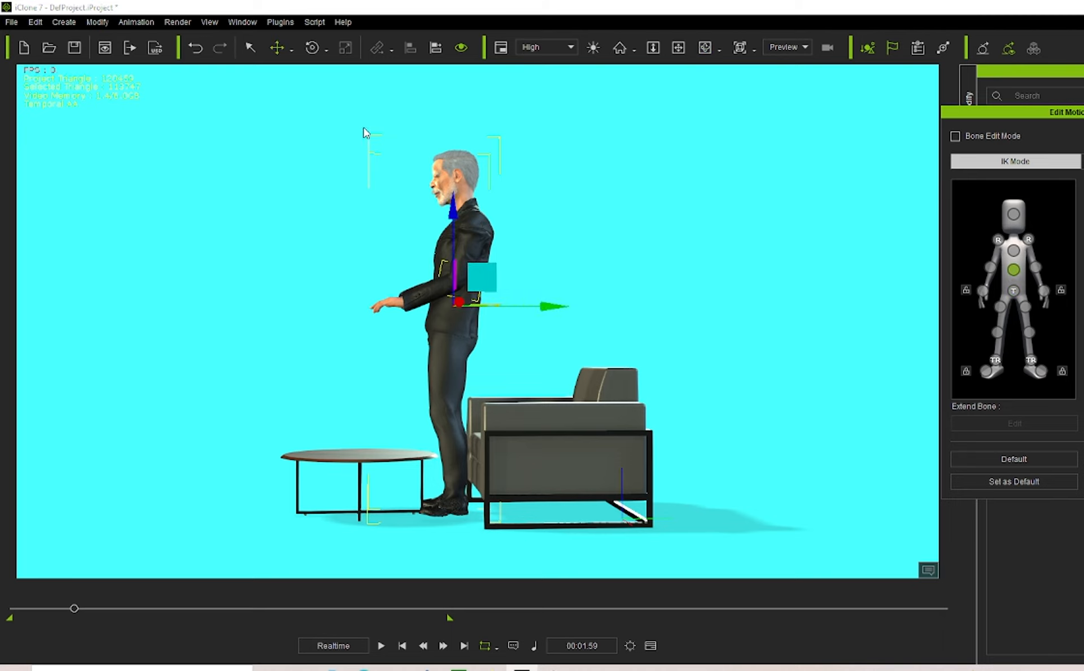
pyautogui.click(312, 47)
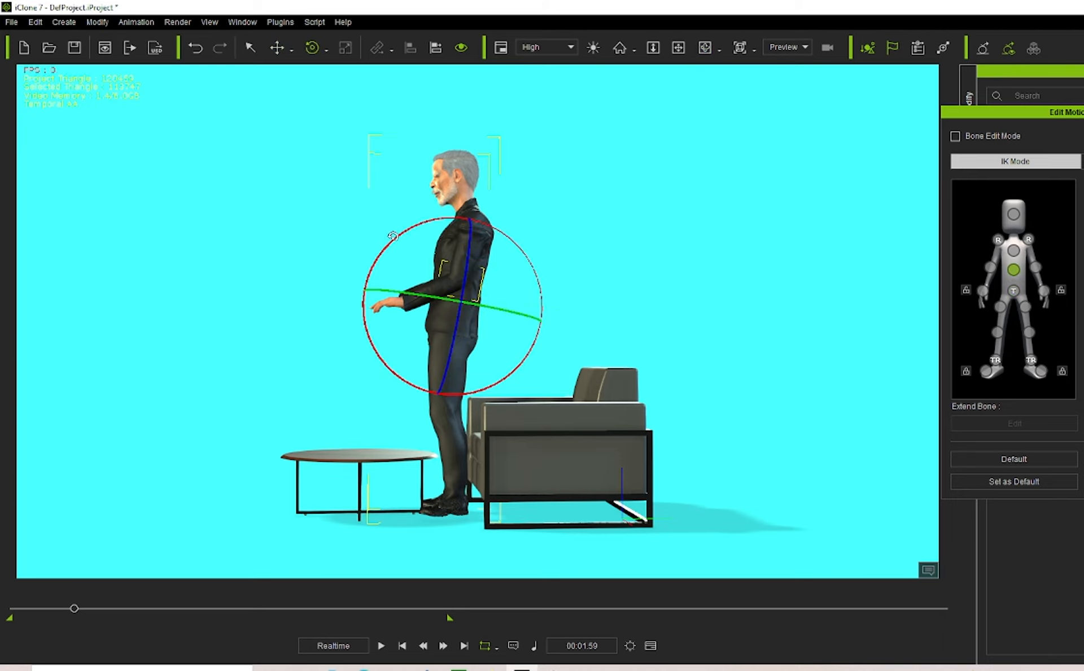
pyautogui.moveTo(395, 234); pyautogui.dragTo(398, 234)
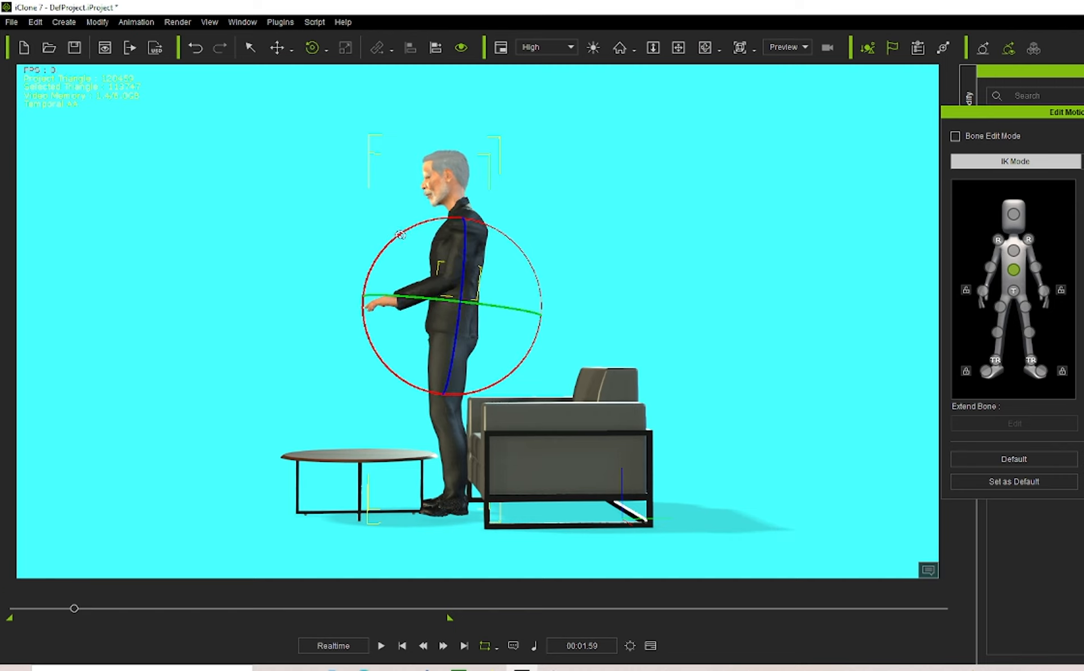
# Rotate the avatar's head slightly downward so the face tilts toward the coffee table.
pyautogui.click(1014, 216)
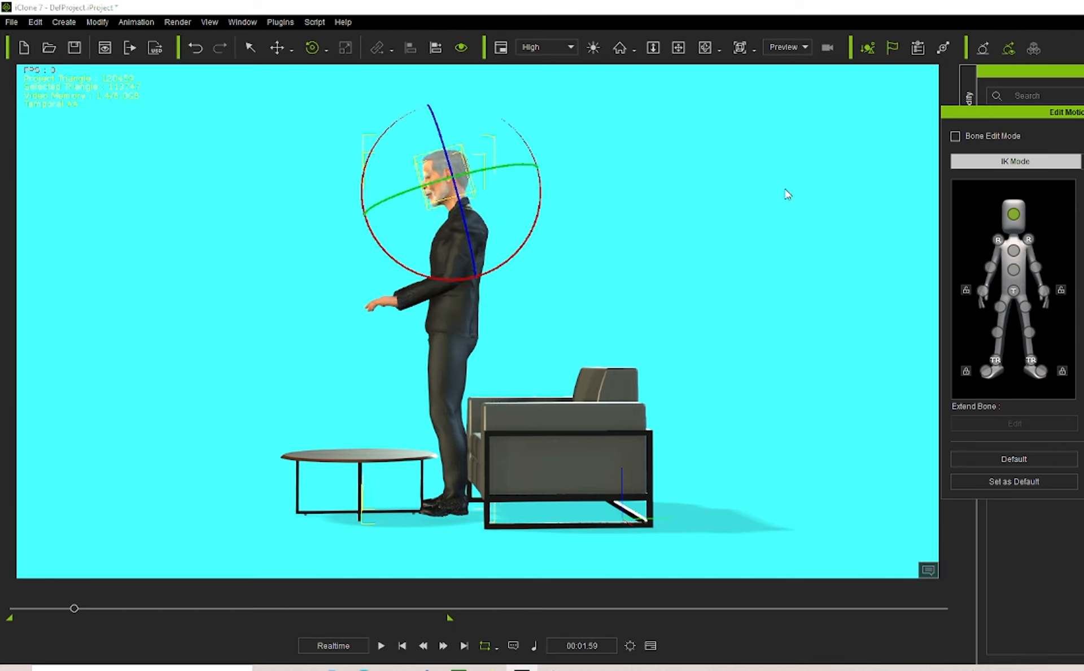
pyautogui.moveTo(373, 229); pyautogui.dragTo(373, 237)
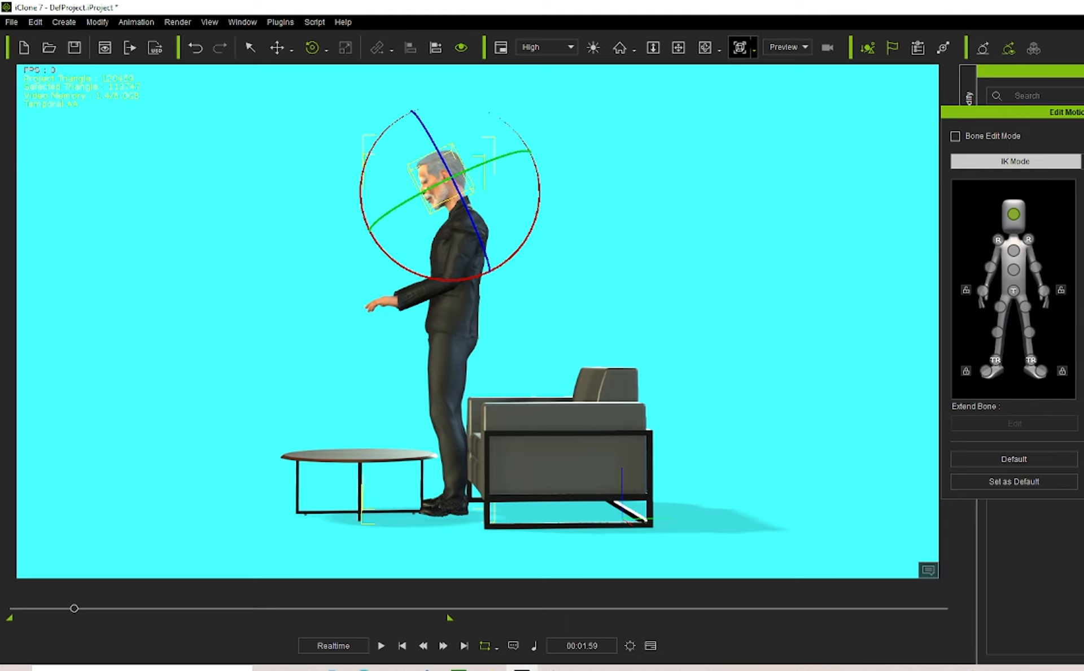
# Rotate the avatar's left elbow joint slightly to adjust the raised forearm.
pyautogui.click(705, 47)
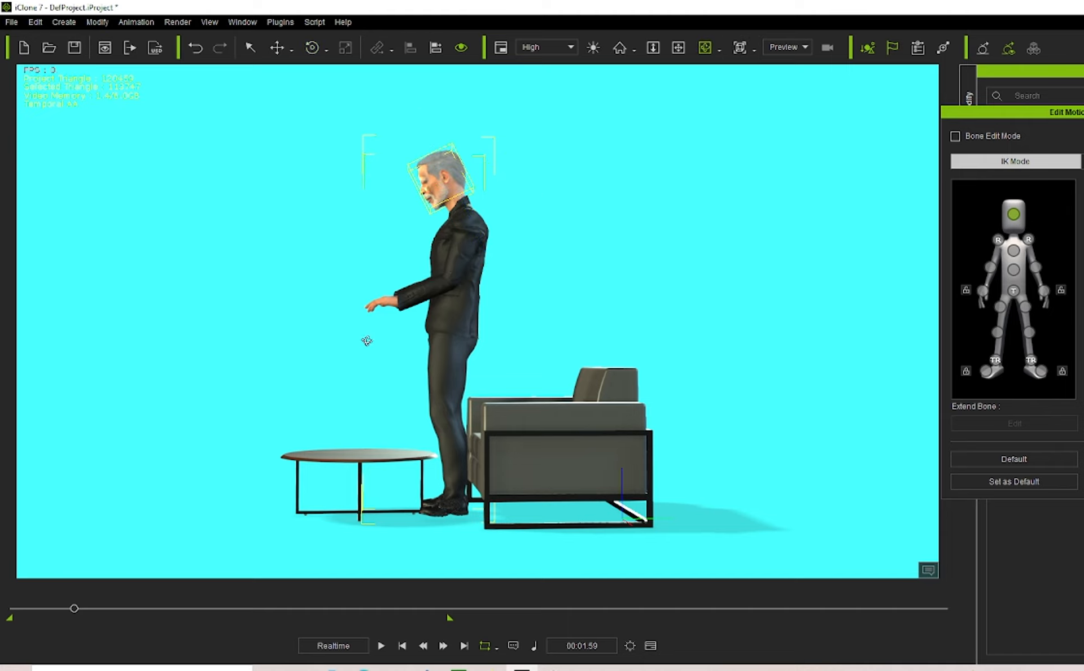
pyautogui.moveTo(366, 339); pyautogui.dragTo(528, 390)
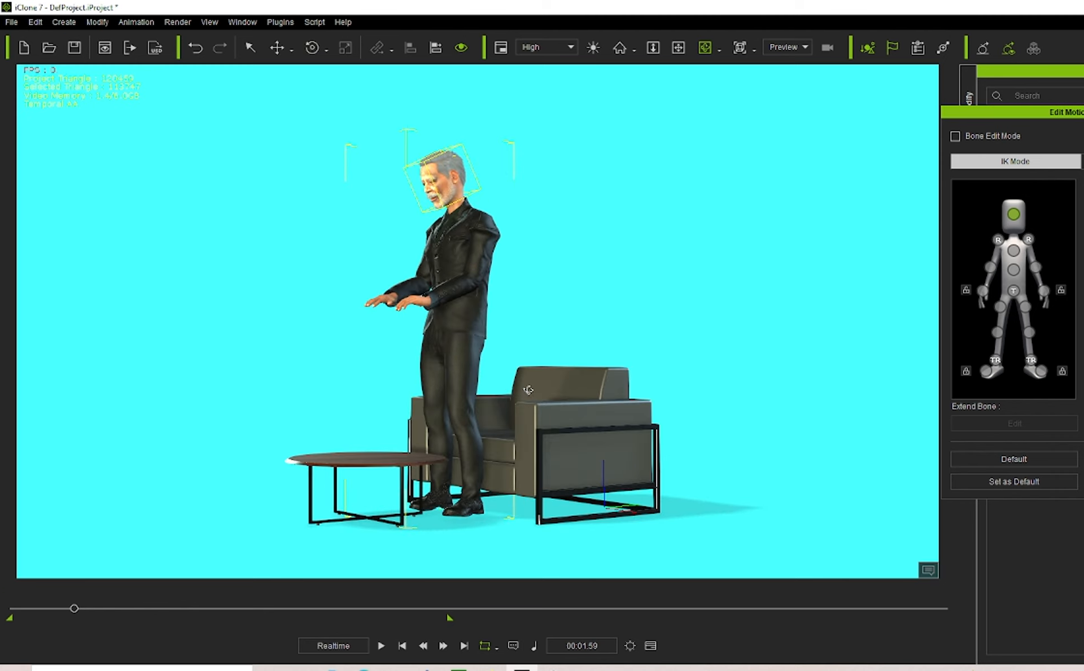
pyautogui.click(1036, 268)
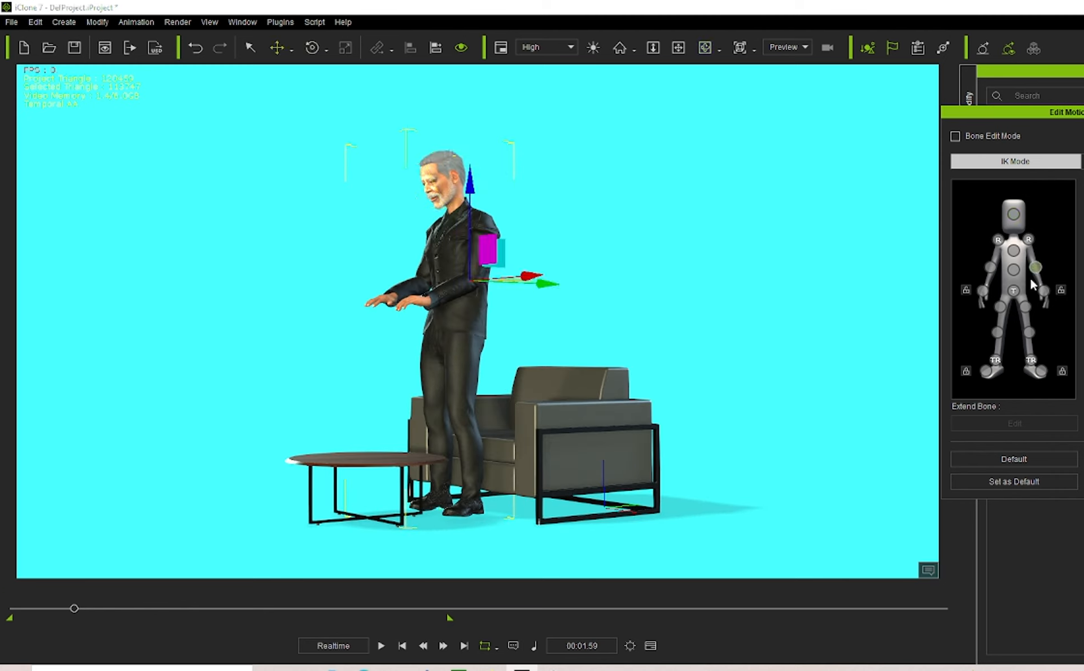
pyautogui.click(313, 48)
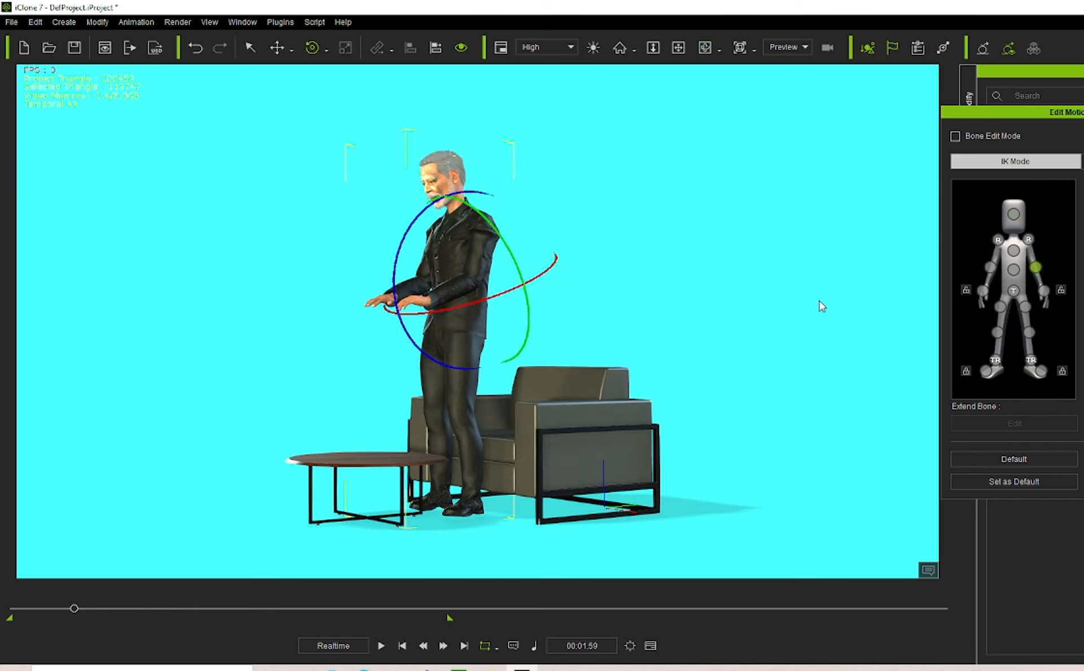
pyautogui.click(705, 48)
pyautogui.moveTo(705, 363); pyautogui.dragTo(738, 263)
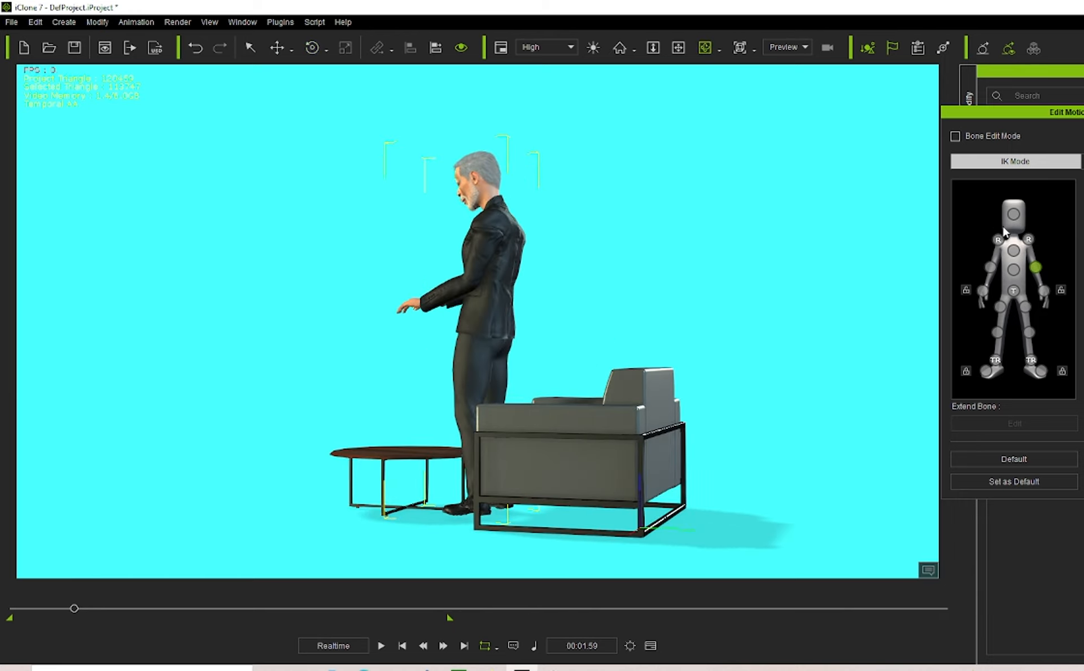
pyautogui.click(313, 48)
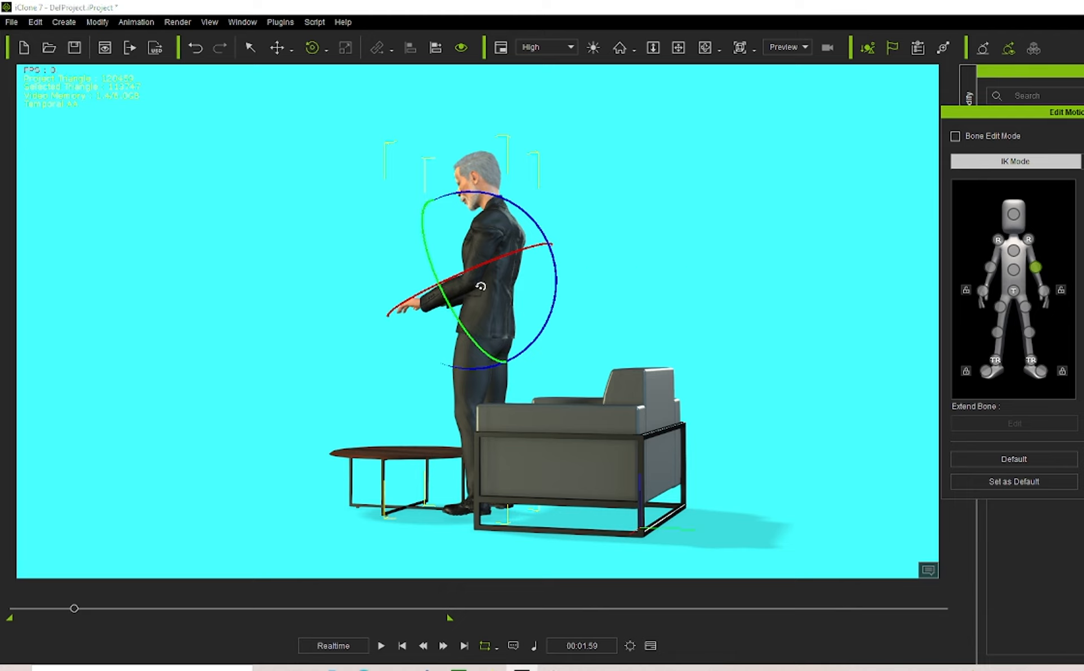
pyautogui.moveTo(453, 313); pyautogui.dragTo(467, 333)
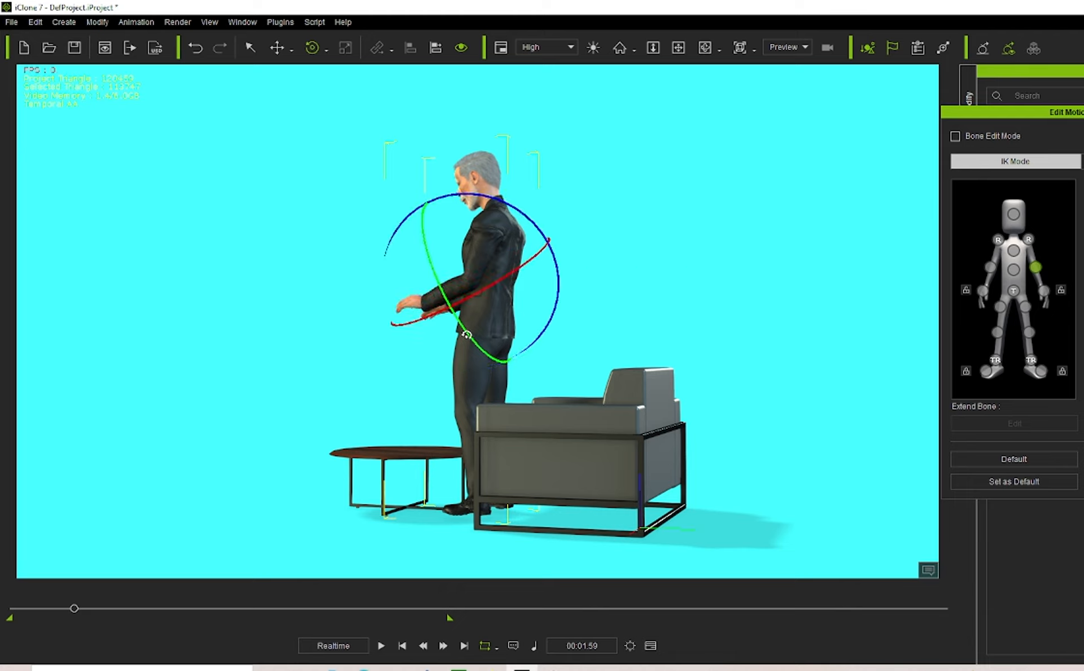
# Rotate the left elbow further so the palms turn inward, and undo the extra rotation that drops the hands in front of the body.
pyautogui.click(706, 47)
pyautogui.moveTo(435, 213); pyautogui.dragTo(579, 284)
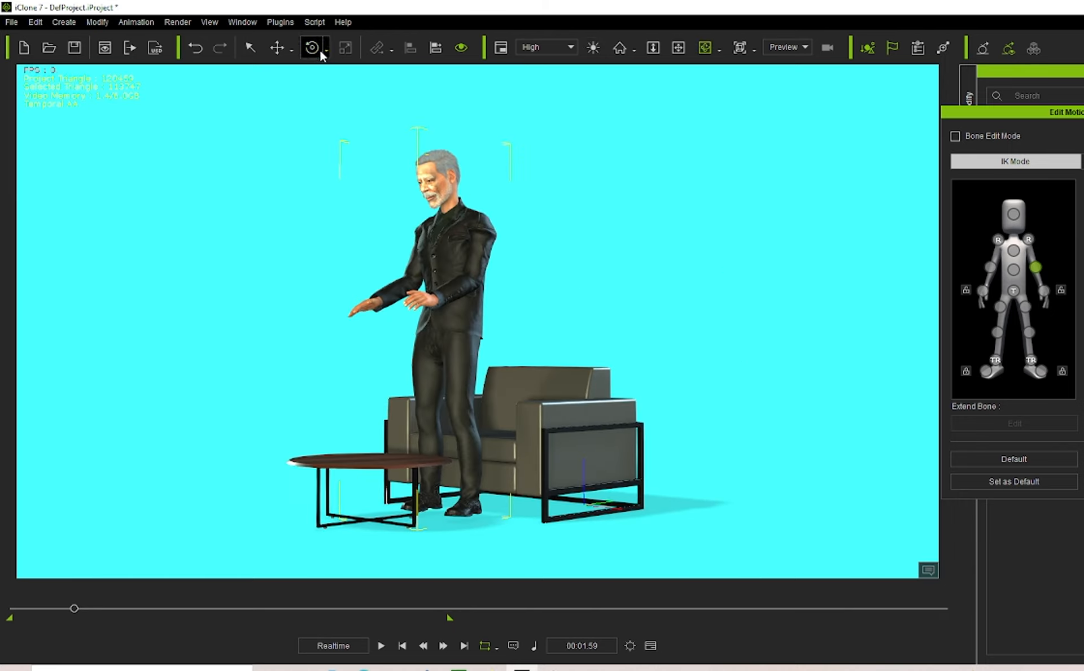
pyautogui.moveTo(531, 267)
pyautogui.mouseDown()
pyautogui.moveTo(552, 317)
pyautogui.moveTo(548, 281)
pyautogui.mouseUp()
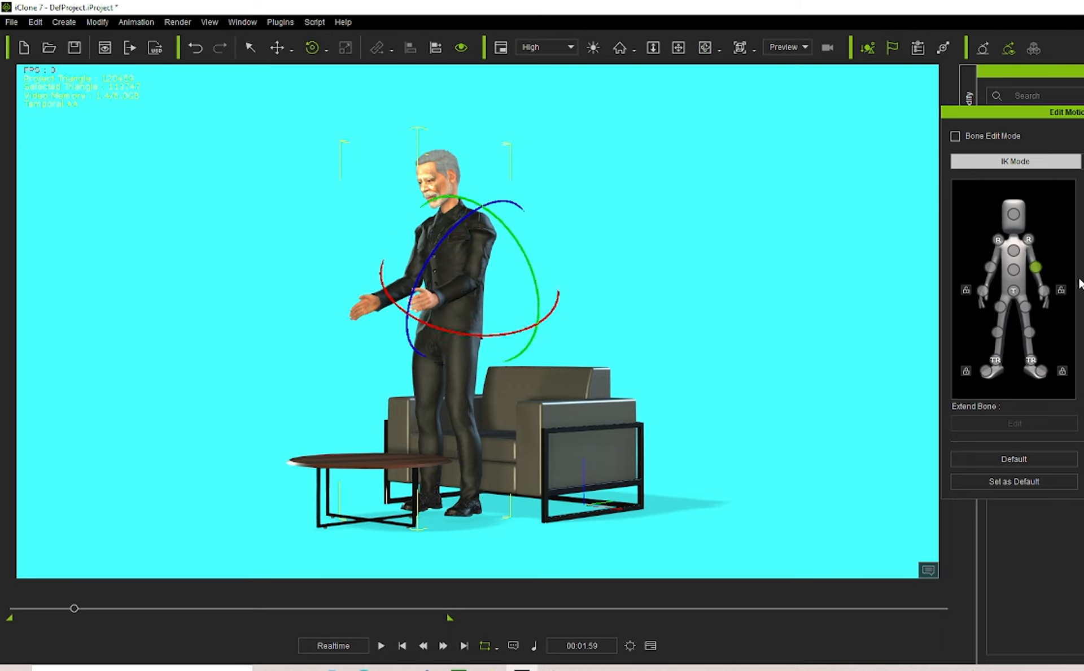
pyautogui.moveTo(405, 267); pyautogui.dragTo(433, 302)
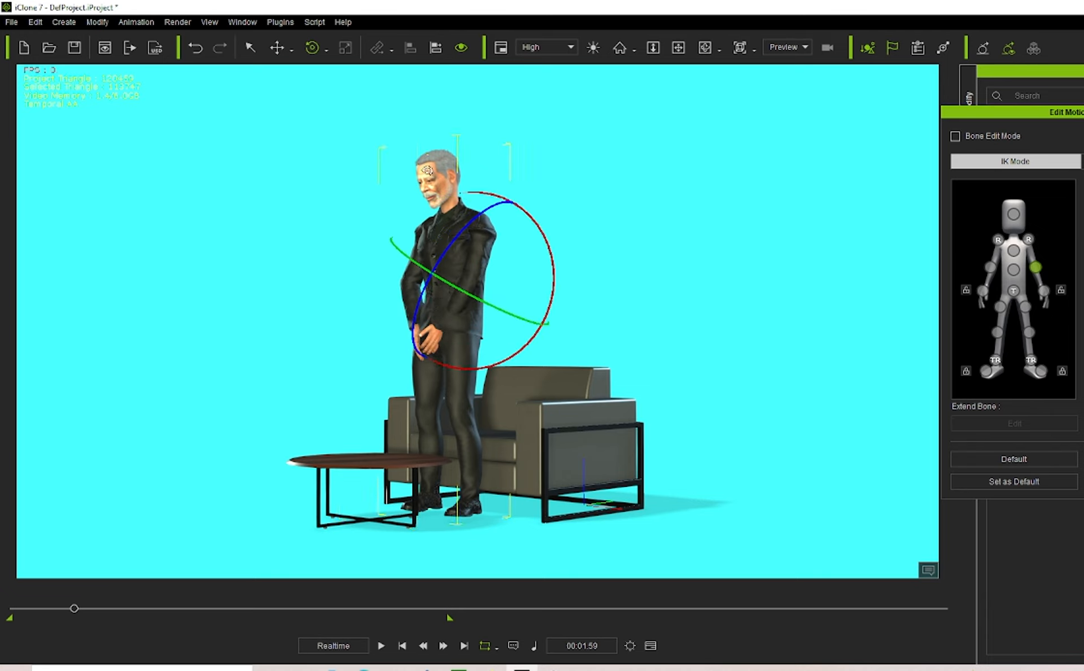
pyautogui.click(196, 49)
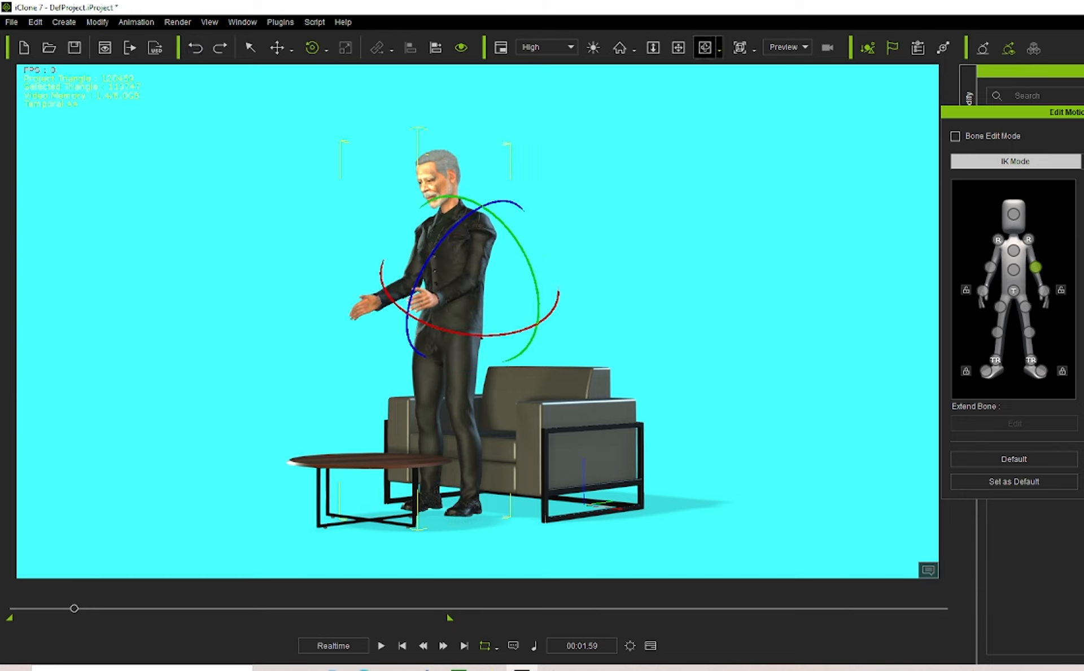
# Using World Rotate, turn the left elbow until the forearms hang straight down and swing the arm slightly outward from the left shoulder.
pyautogui.click(705, 48)
pyautogui.moveTo(633, 325); pyautogui.dragTo(738, 351)
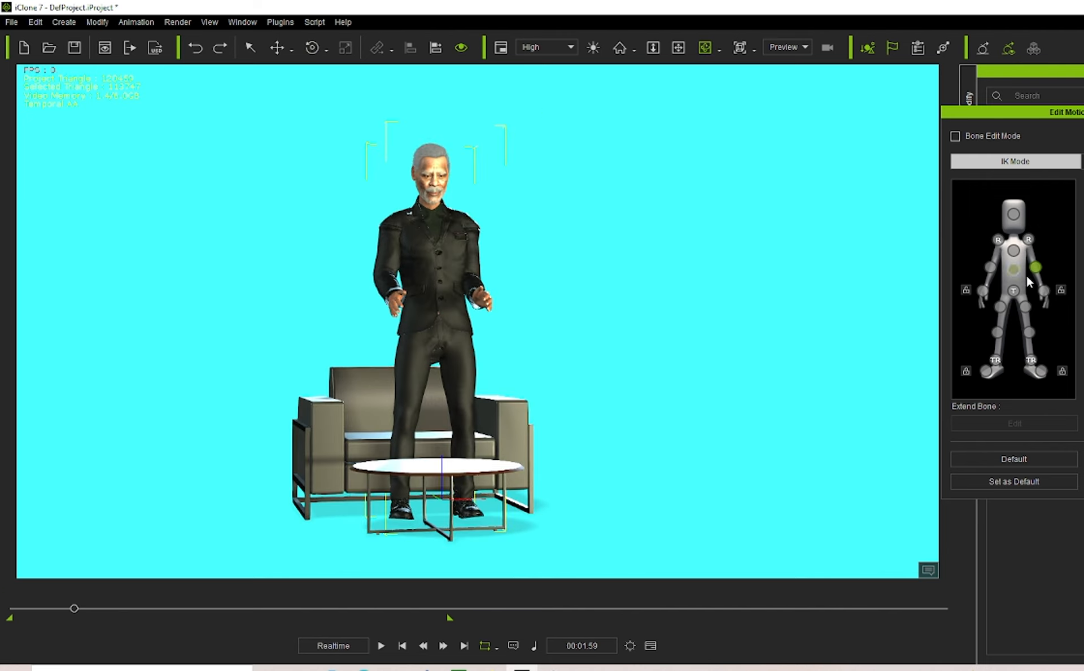
pyautogui.click(328, 48)
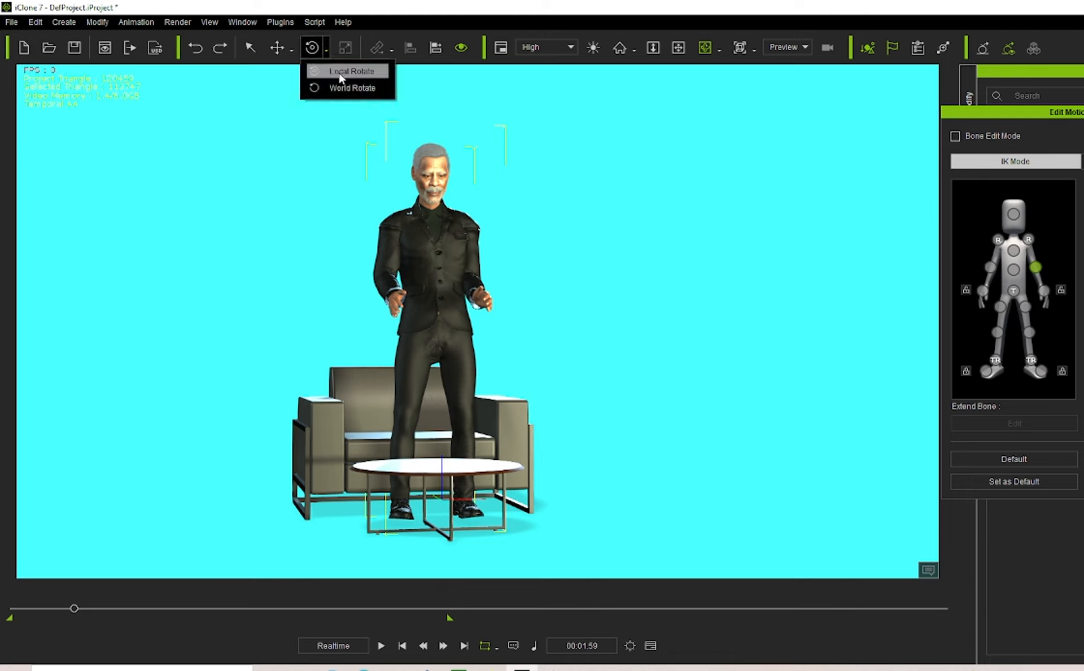
pyautogui.click(338, 90)
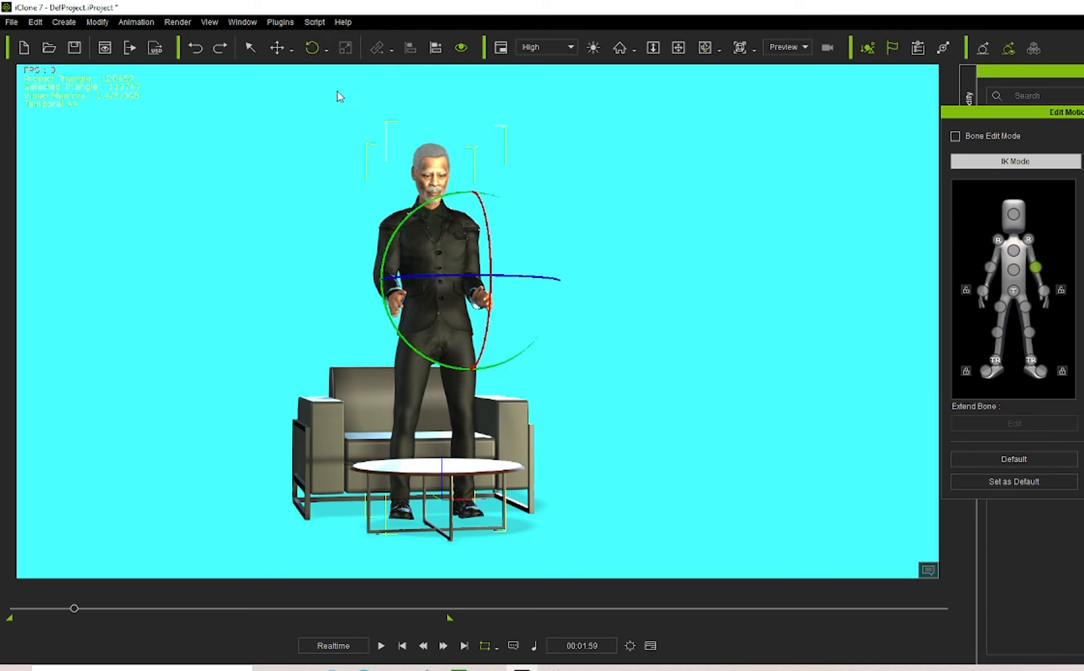
pyautogui.moveTo(495, 255); pyautogui.dragTo(497, 293)
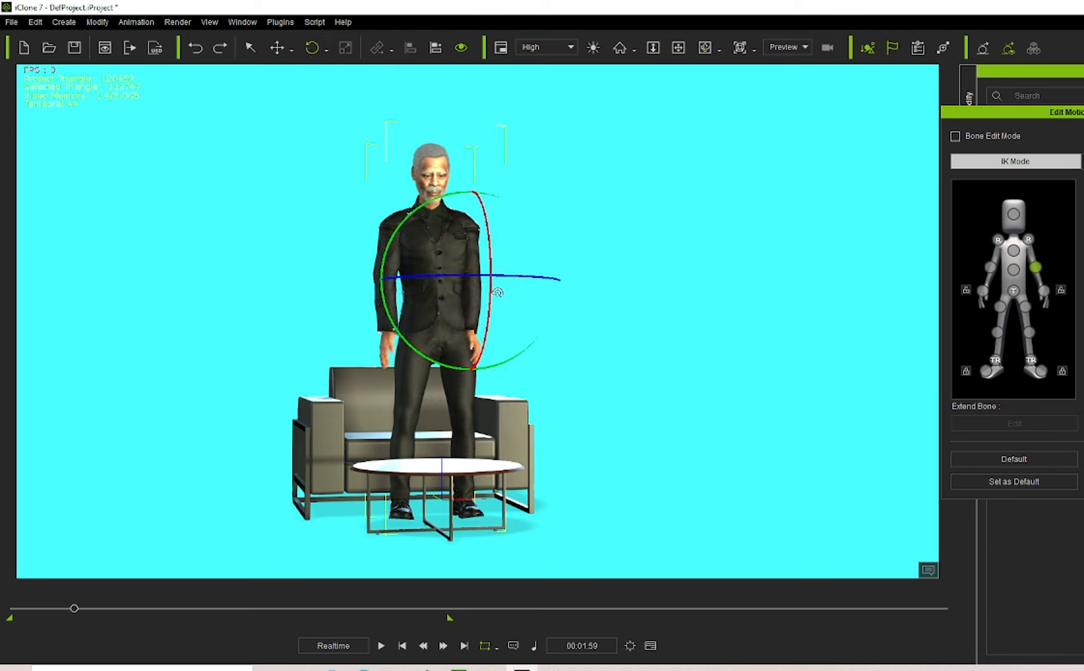
pyautogui.click(1029, 239)
pyautogui.moveTo(429, 313); pyautogui.dragTo(437, 311)
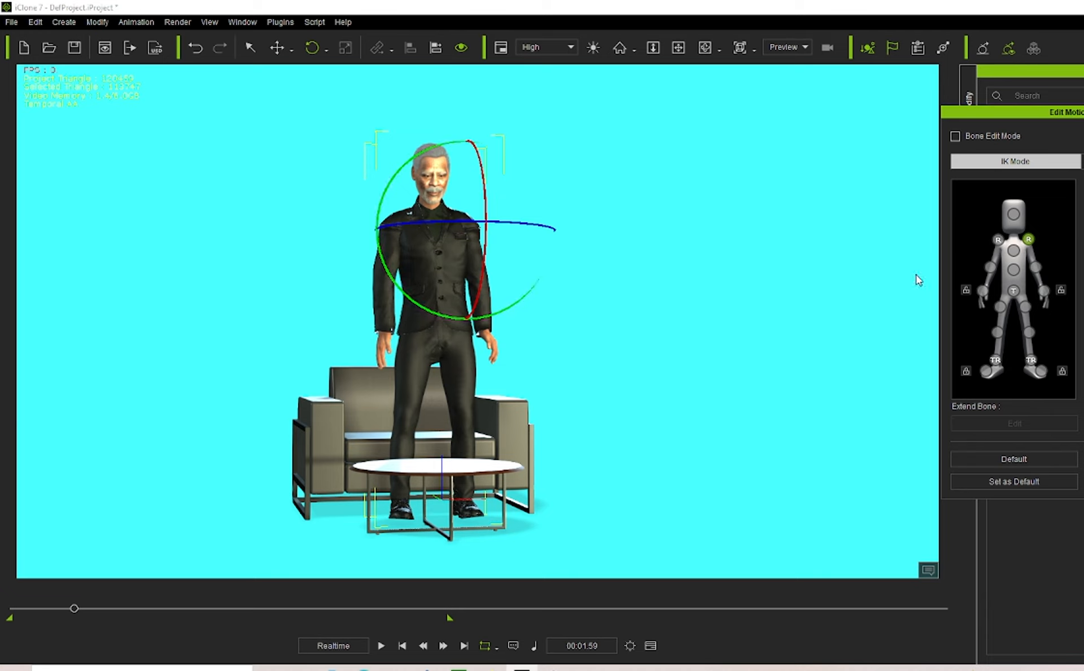
# From a side view, swing the left arm backward at the shoulder and bend its elbow forward so the hand rests beside the thigh.
pyautogui.click(1044, 290)
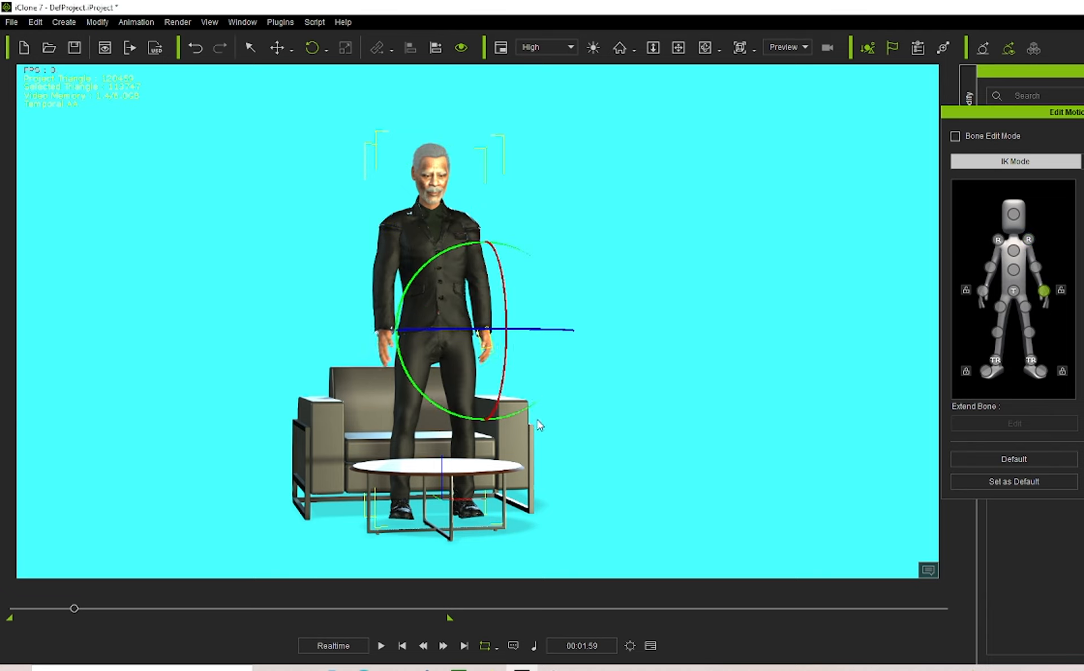
pyautogui.click(704, 47)
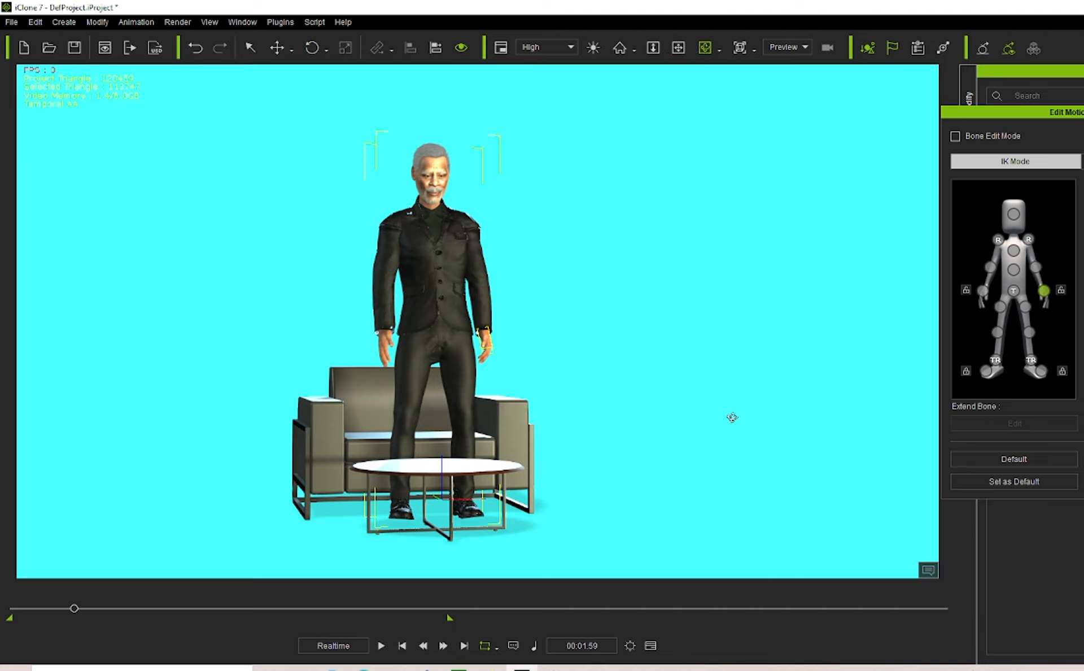
pyautogui.moveTo(730, 416); pyautogui.dragTo(157, 493)
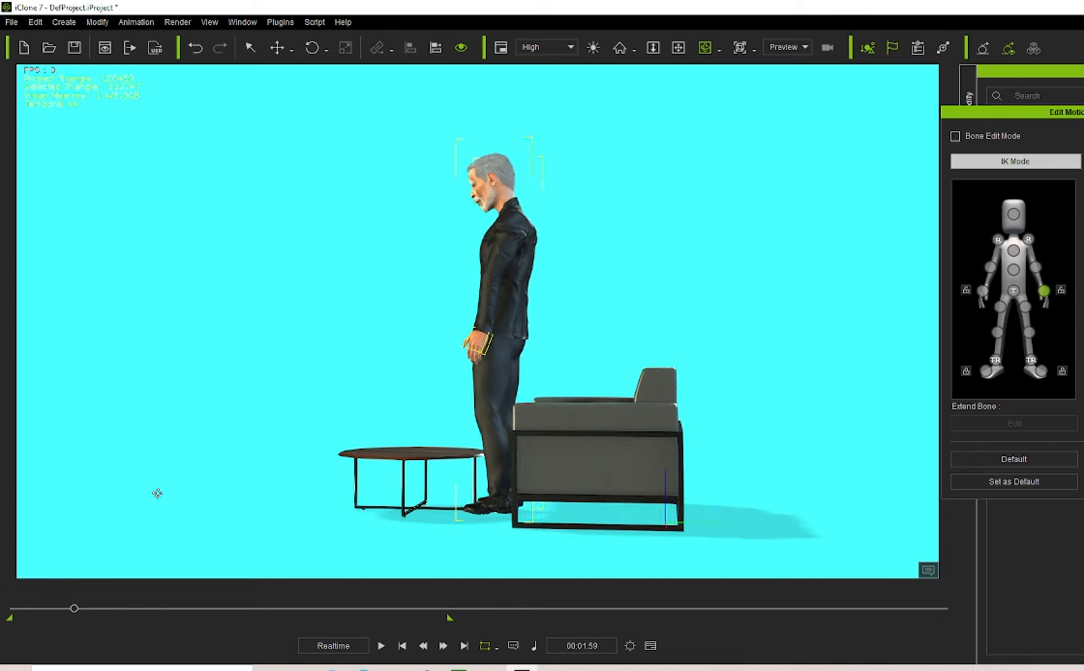
pyautogui.moveTo(301, 497); pyautogui.dragTo(184, 486)
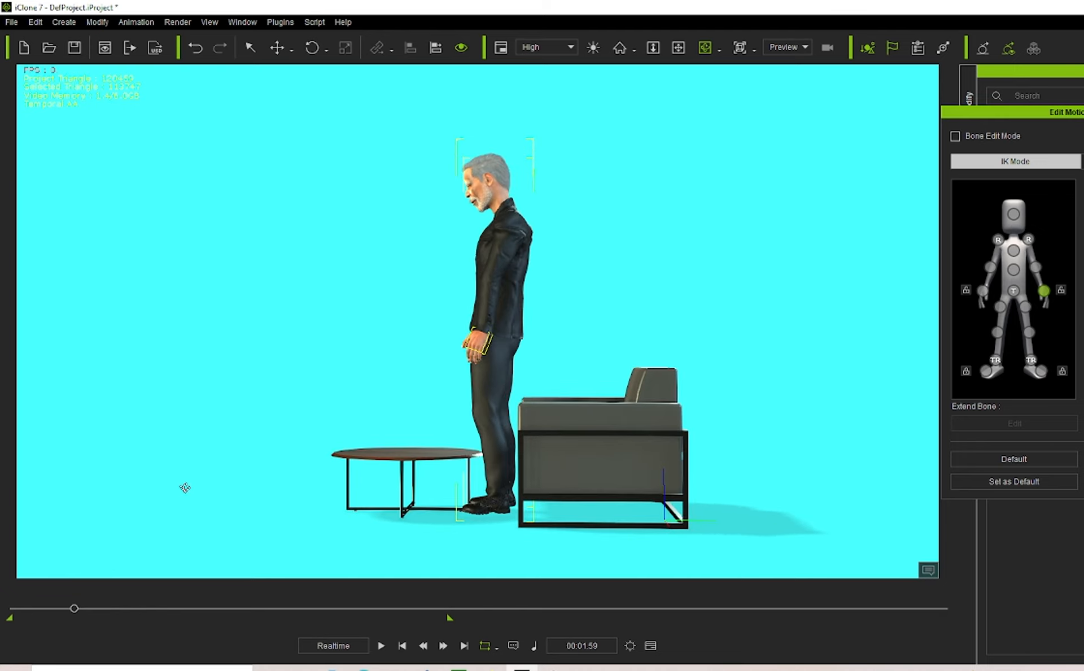
pyautogui.click(1029, 240)
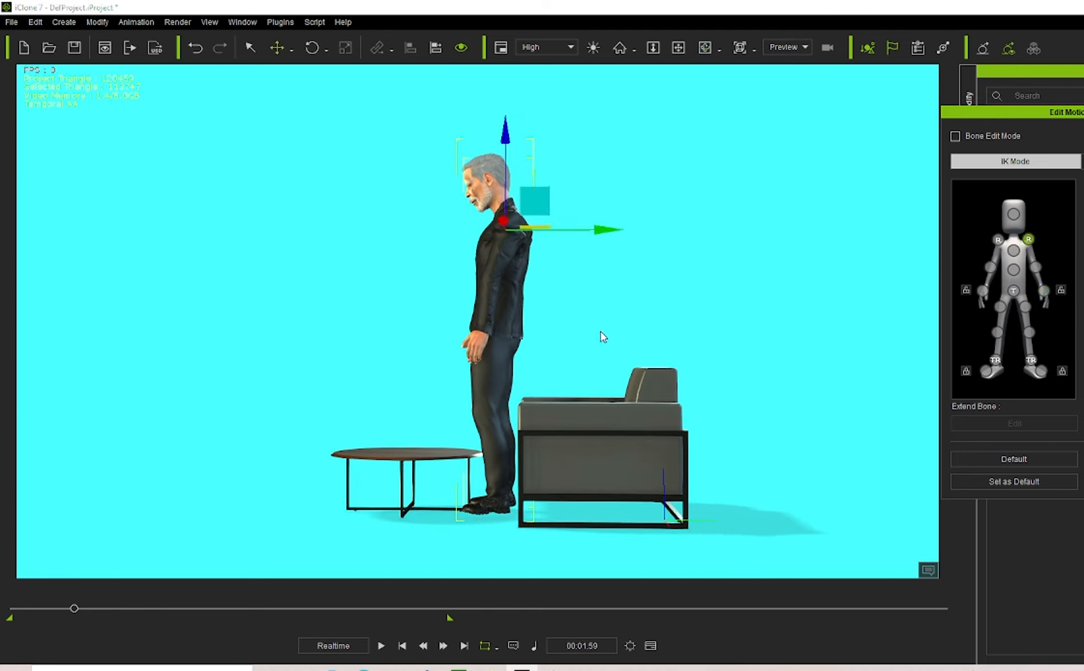
pyautogui.click(312, 48)
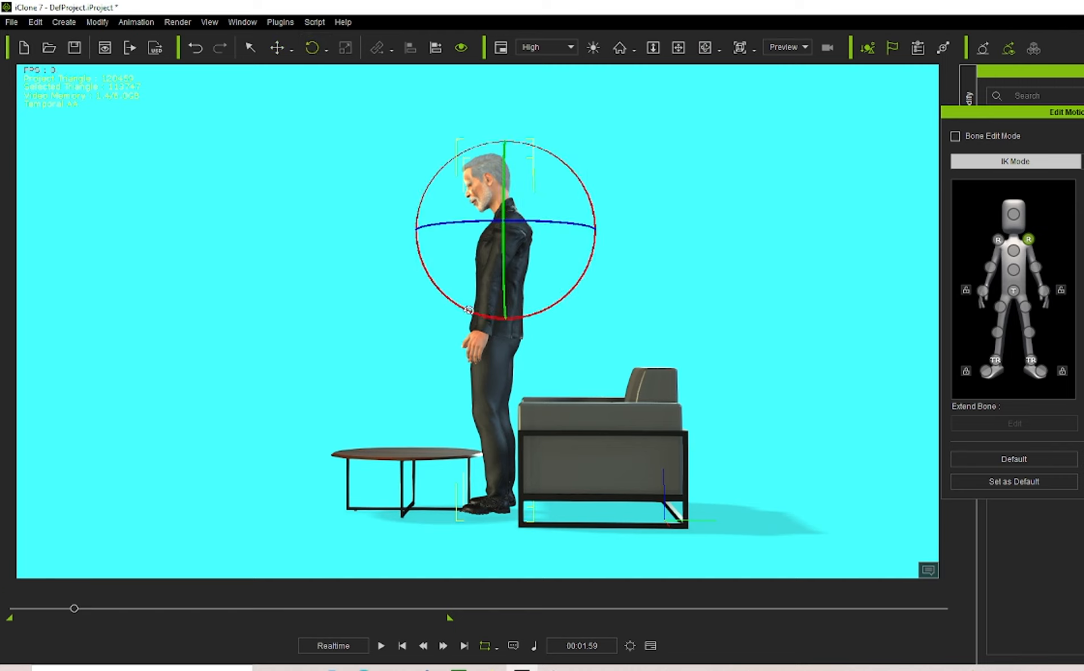
pyautogui.moveTo(468, 309); pyautogui.dragTo(477, 334)
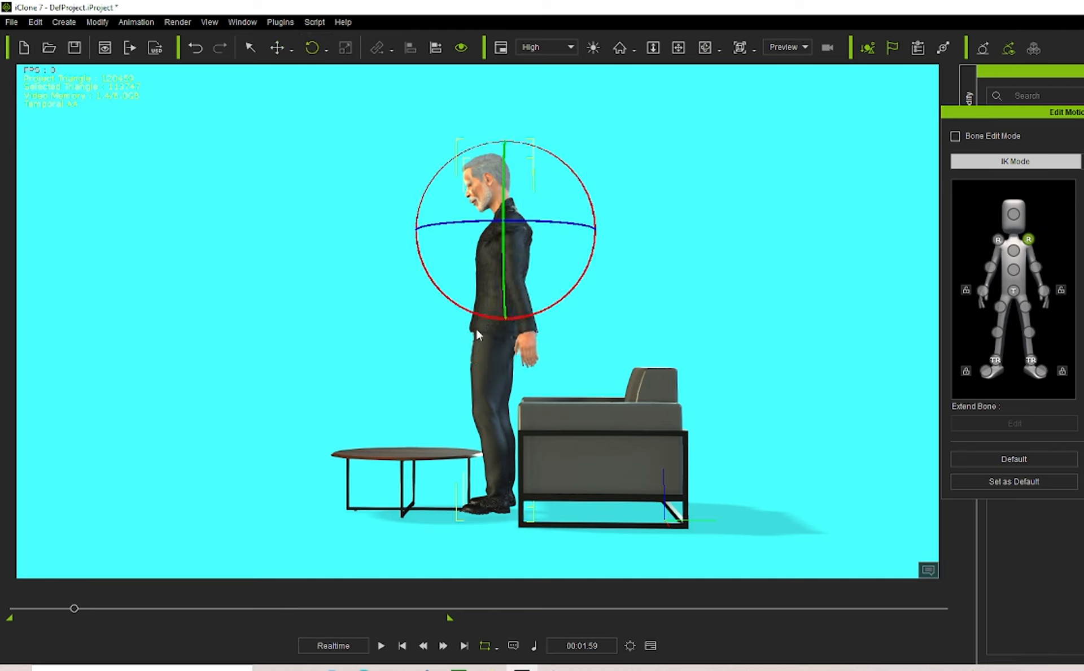
pyautogui.click(1037, 268)
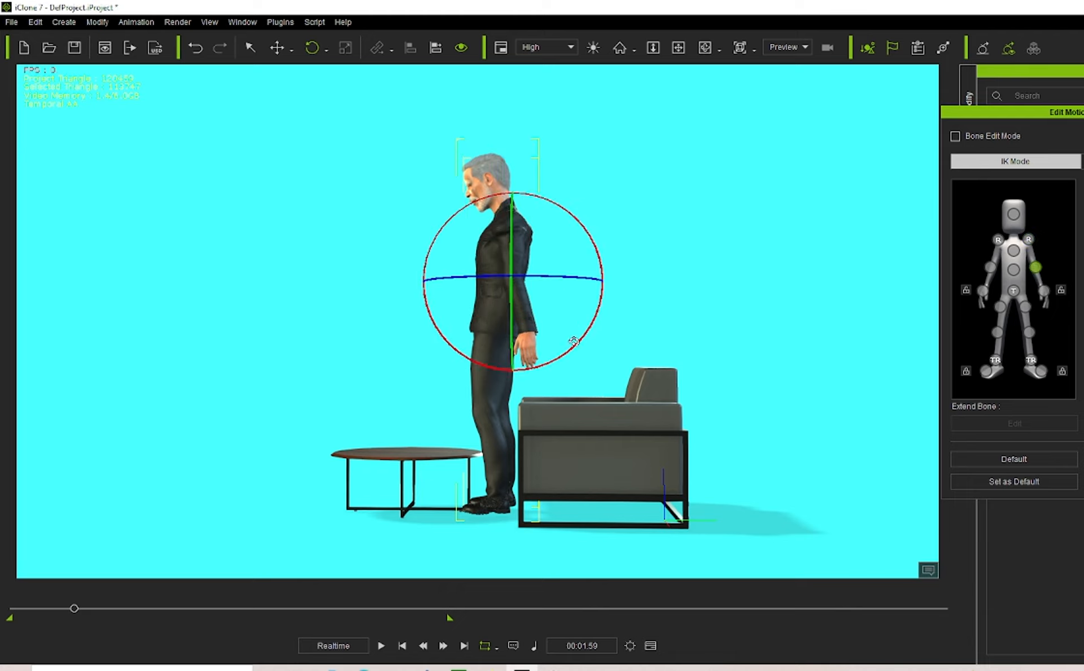
pyautogui.moveTo(574, 344); pyautogui.dragTo(563, 362)
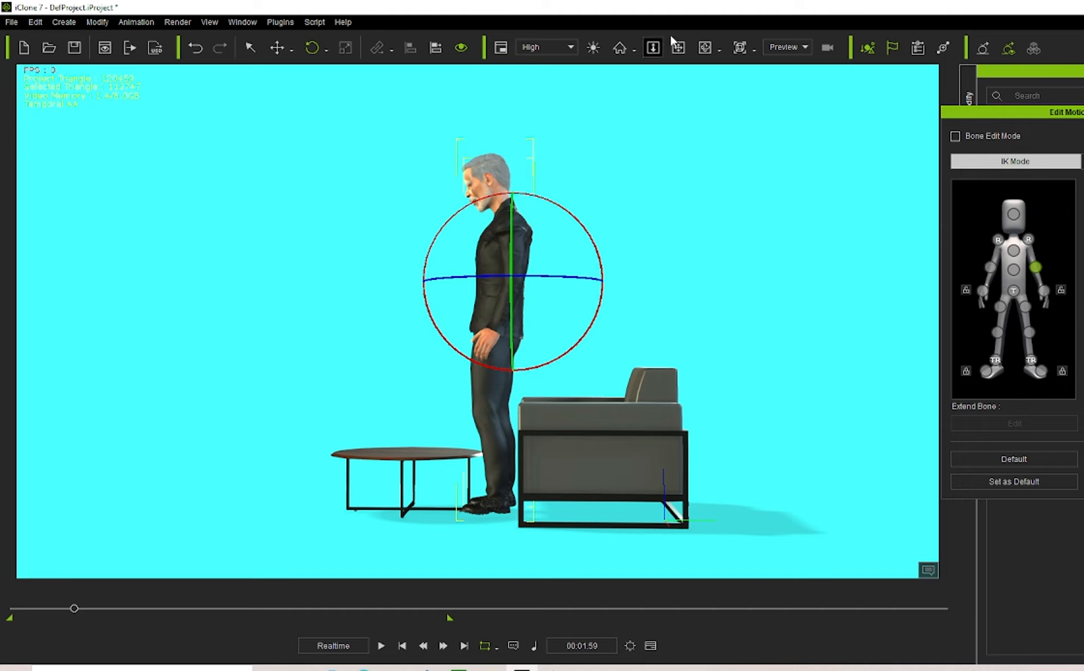
# From the front, rotate the avatar's right shoulder to bring the right arm closer to the body.
pyautogui.click(704, 48)
pyautogui.moveTo(395, 368); pyautogui.dragTo(923, 397)
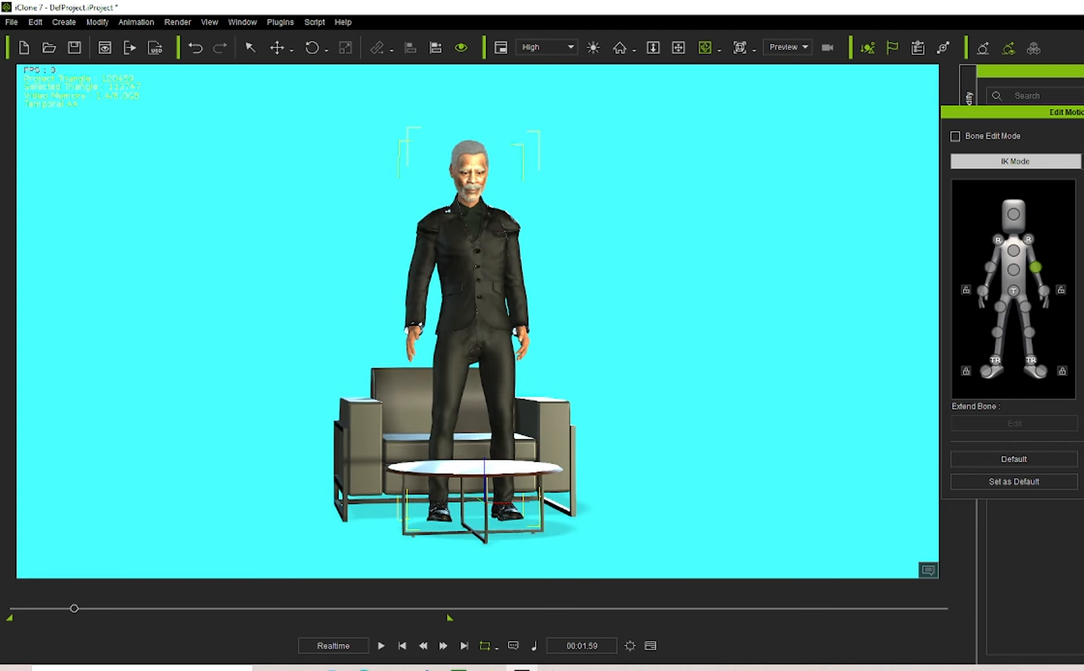
pyautogui.click(997, 241)
pyautogui.click(312, 48)
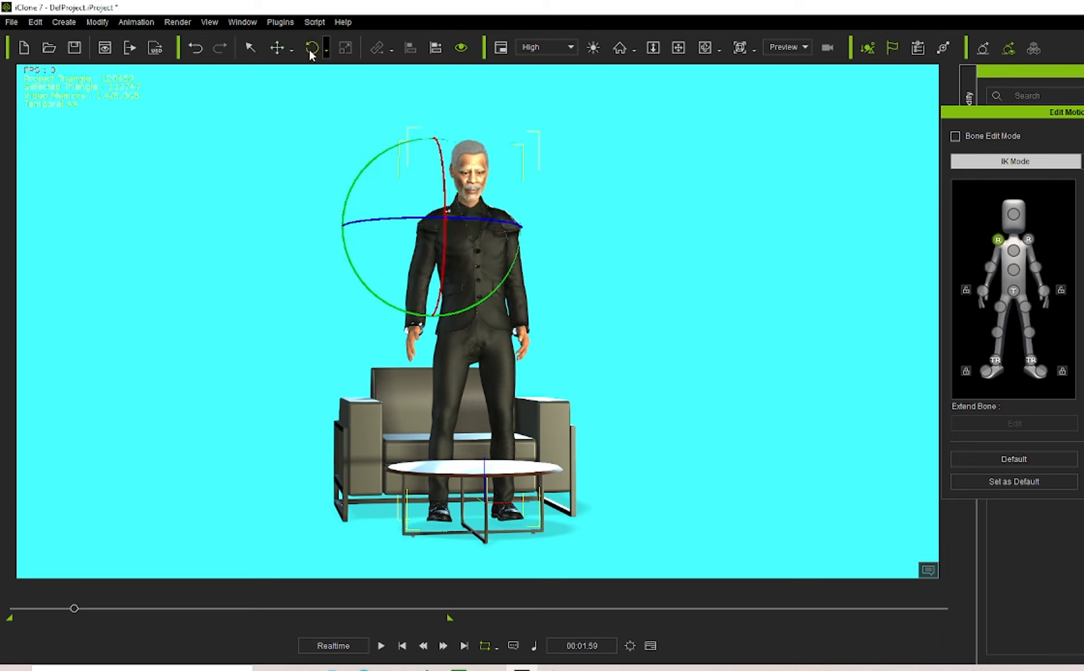
pyautogui.moveTo(384, 314); pyautogui.dragTo(381, 305)
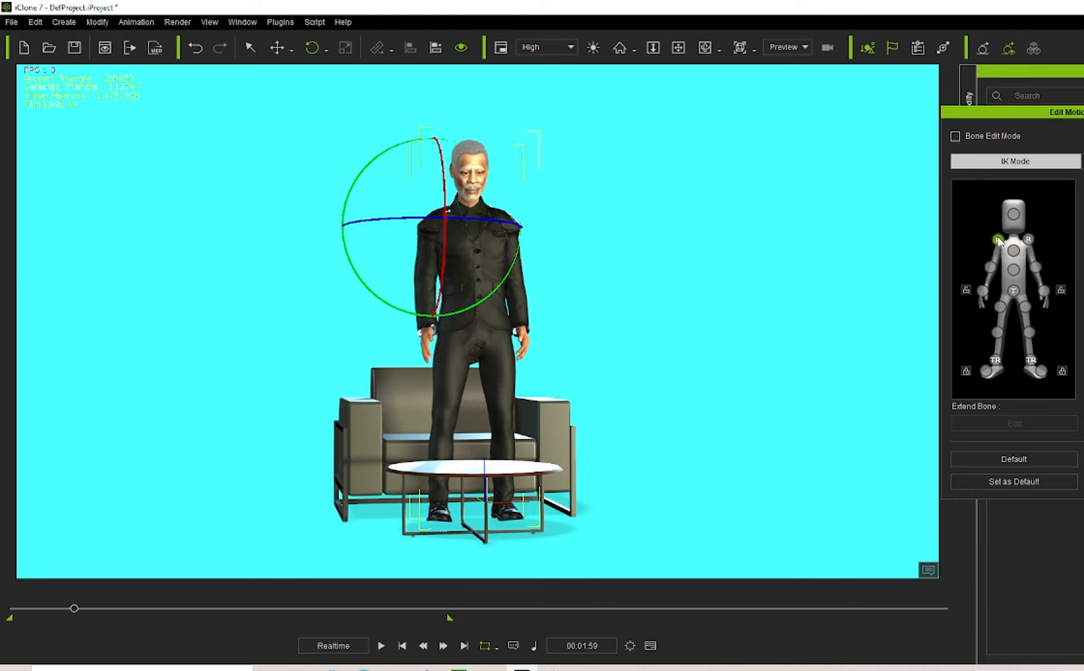
# Try swinging the right arm forward from the shoulder in a side view, and undo that rotation.
pyautogui.click(704, 48)
pyautogui.moveTo(740, 241); pyautogui.dragTo(1083, 362)
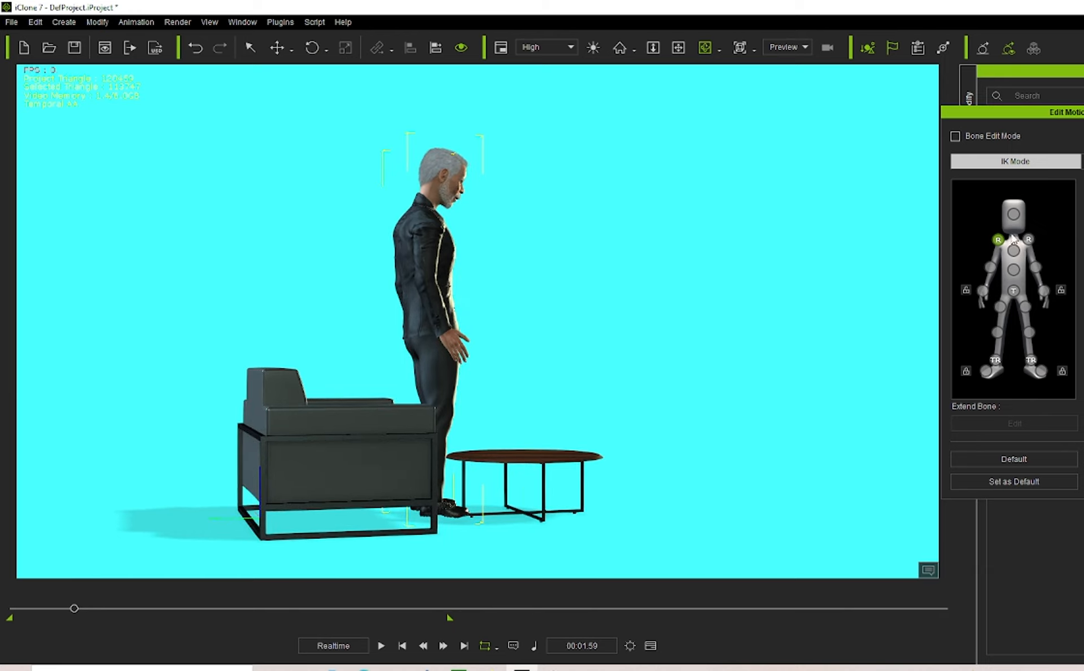
pyautogui.click(313, 48)
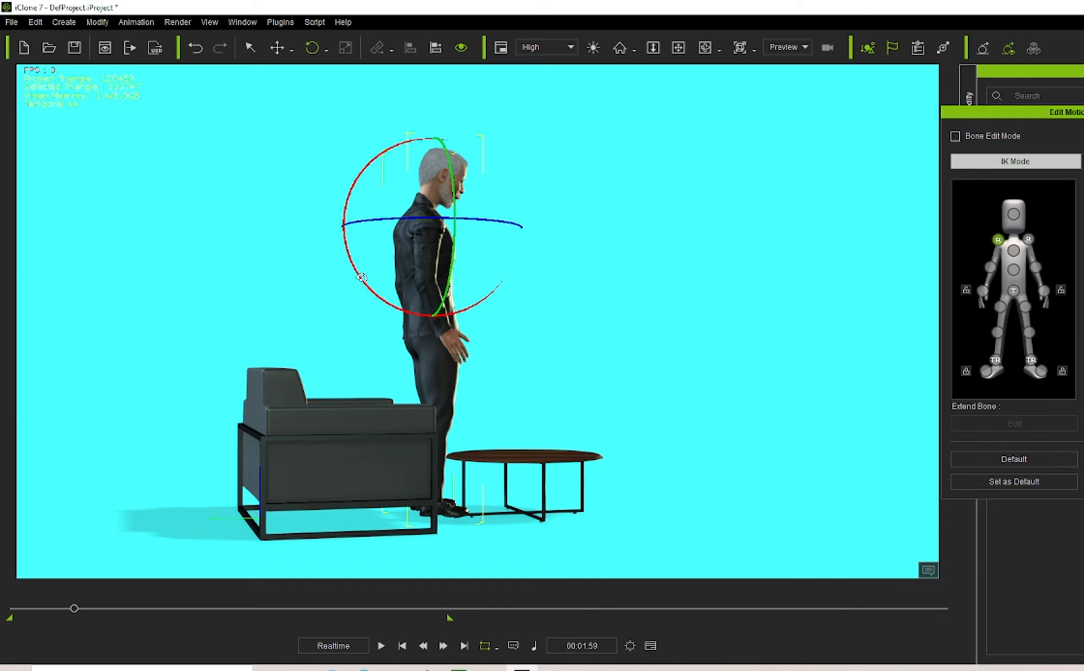
pyautogui.moveTo(361, 277); pyautogui.dragTo(365, 287)
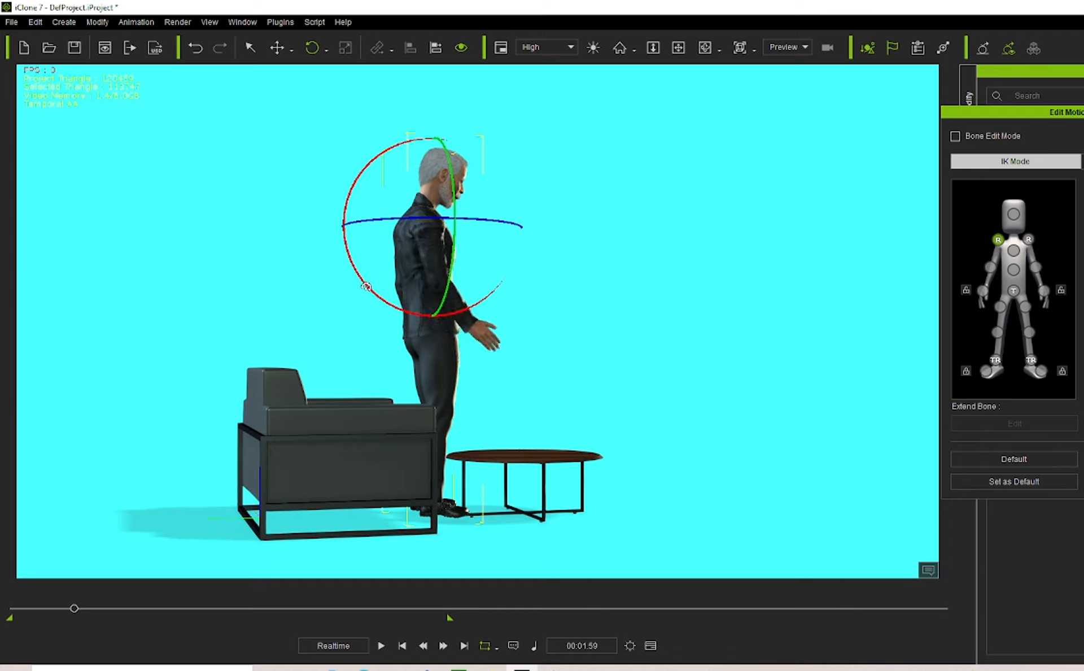
pyautogui.click(197, 41)
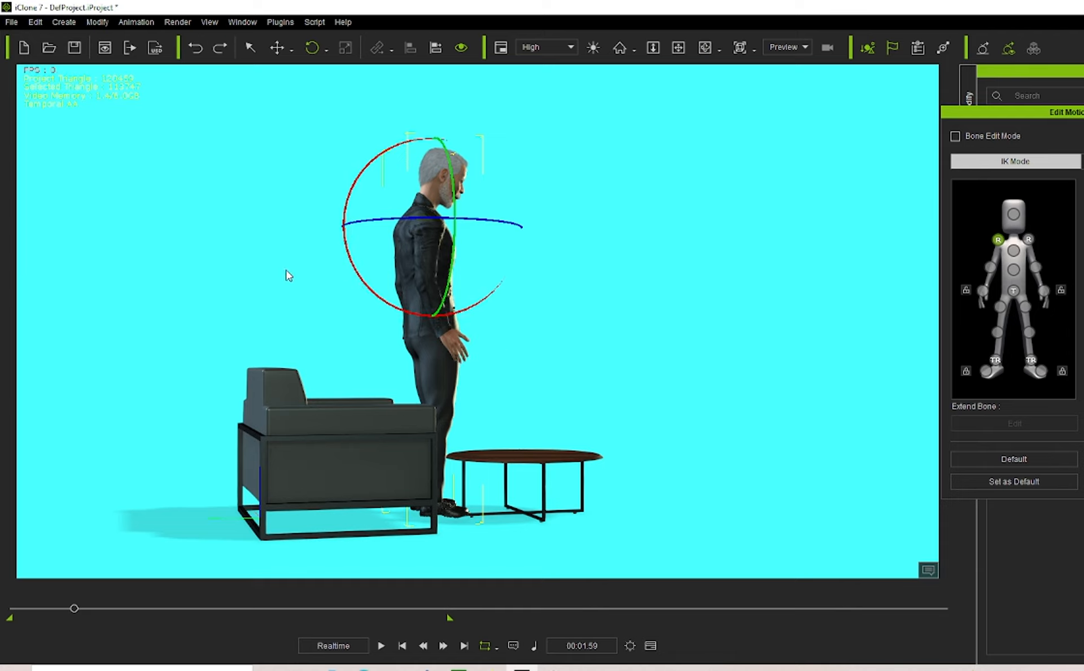
# From the side view, rotate the head back until it faces straight ahead, and rotate the right hand so its fingers point downward.
pyautogui.click(1012, 213)
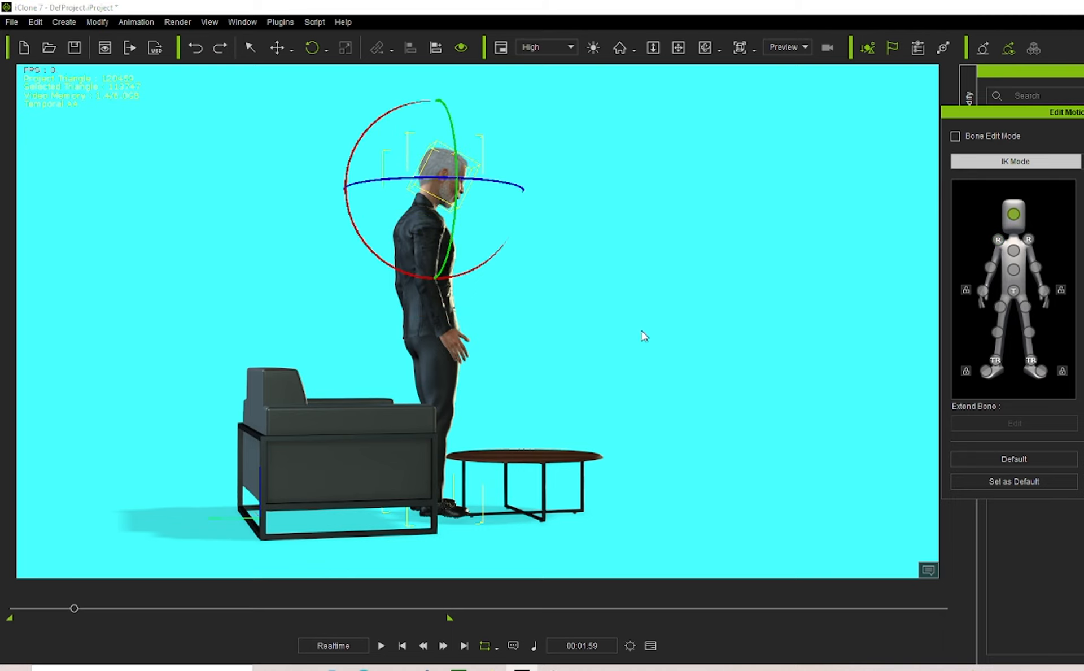
pyautogui.moveTo(367, 239)
pyautogui.mouseDown()
pyautogui.moveTo(382, 254)
pyautogui.moveTo(384, 246)
pyautogui.mouseUp()
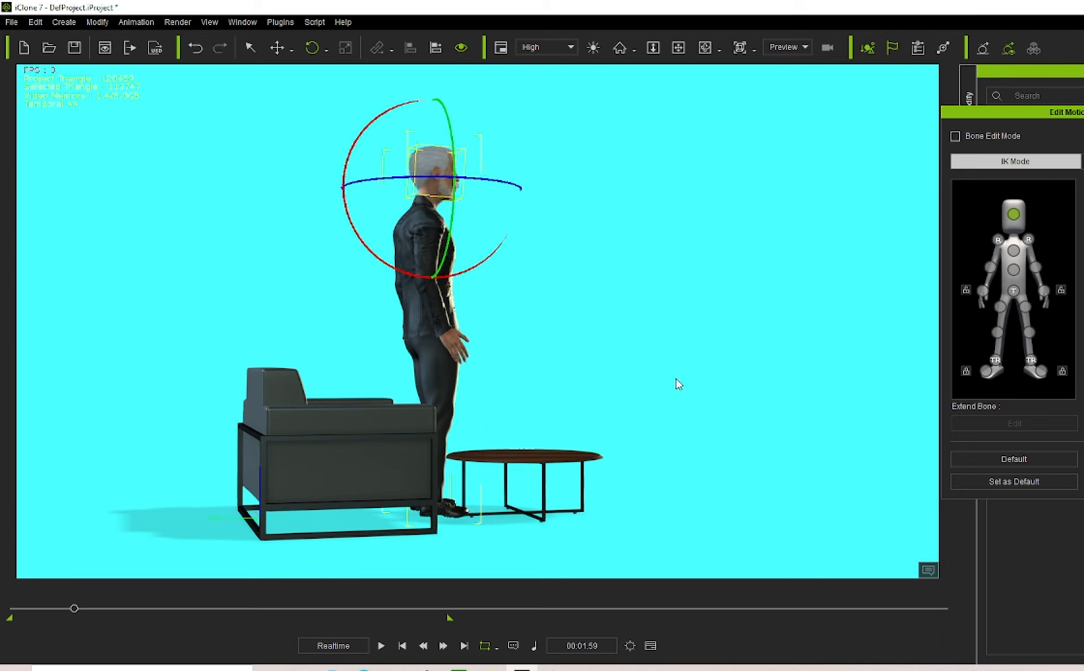
pyautogui.click(983, 290)
pyautogui.moveTo(412, 414); pyautogui.dragTo(385, 441)
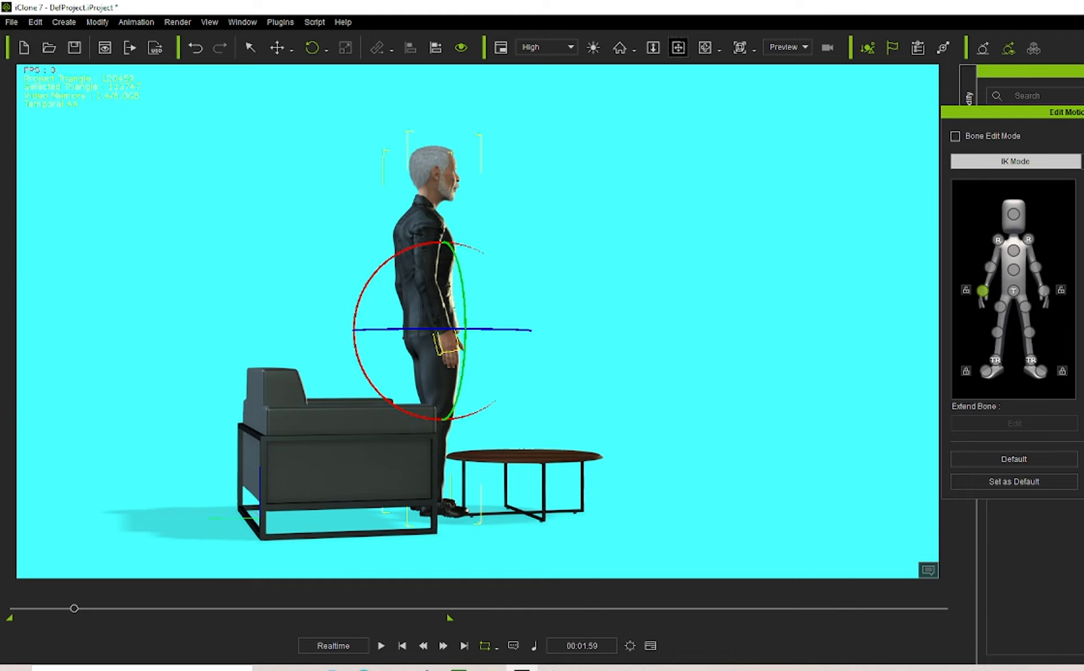
# From the avatar's left side, rotate the left hand at the wrist until its fingers point straight down.
pyautogui.click(704, 48)
pyautogui.moveTo(576, 377); pyautogui.dragTo(101, 390)
pyautogui.moveTo(620, 416); pyautogui.dragTo(458, 469)
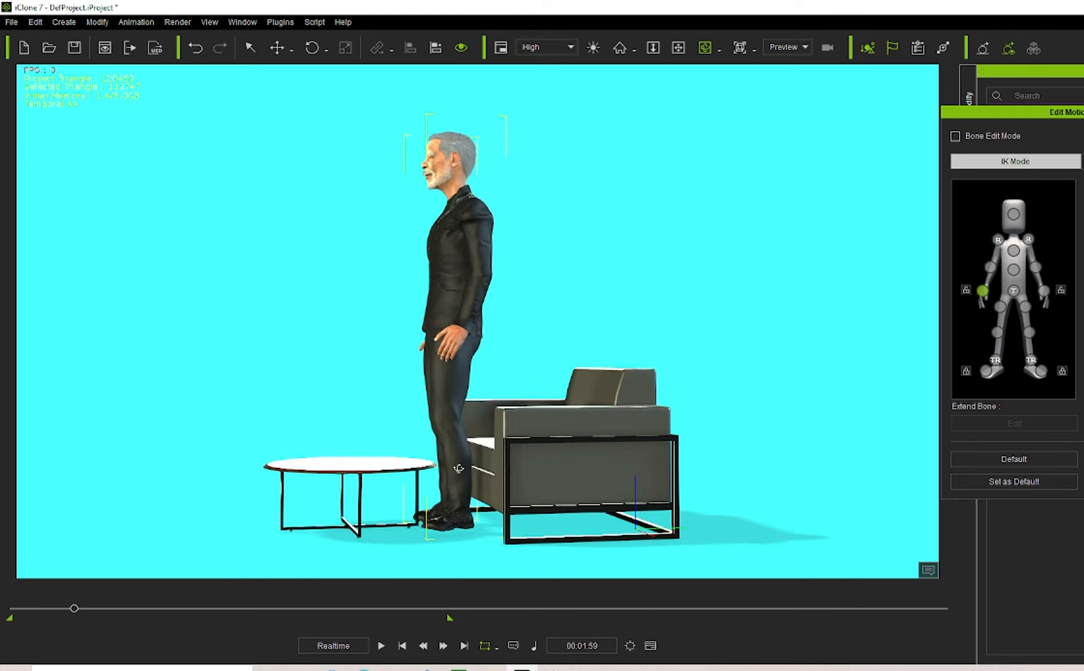
pyautogui.click(1042, 292)
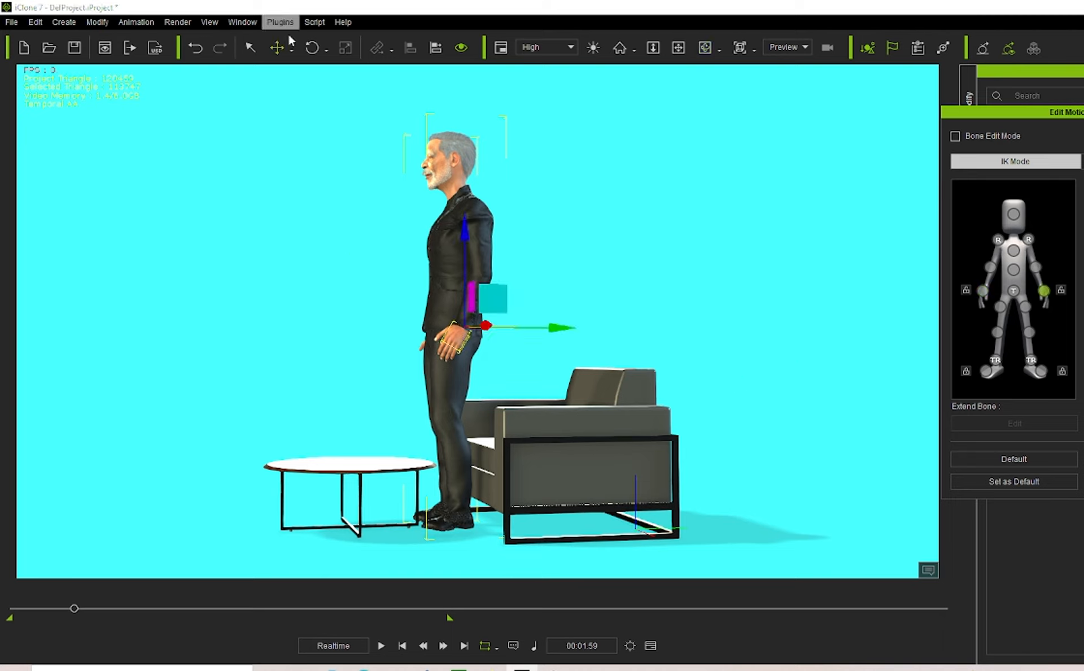
pyautogui.click(310, 49)
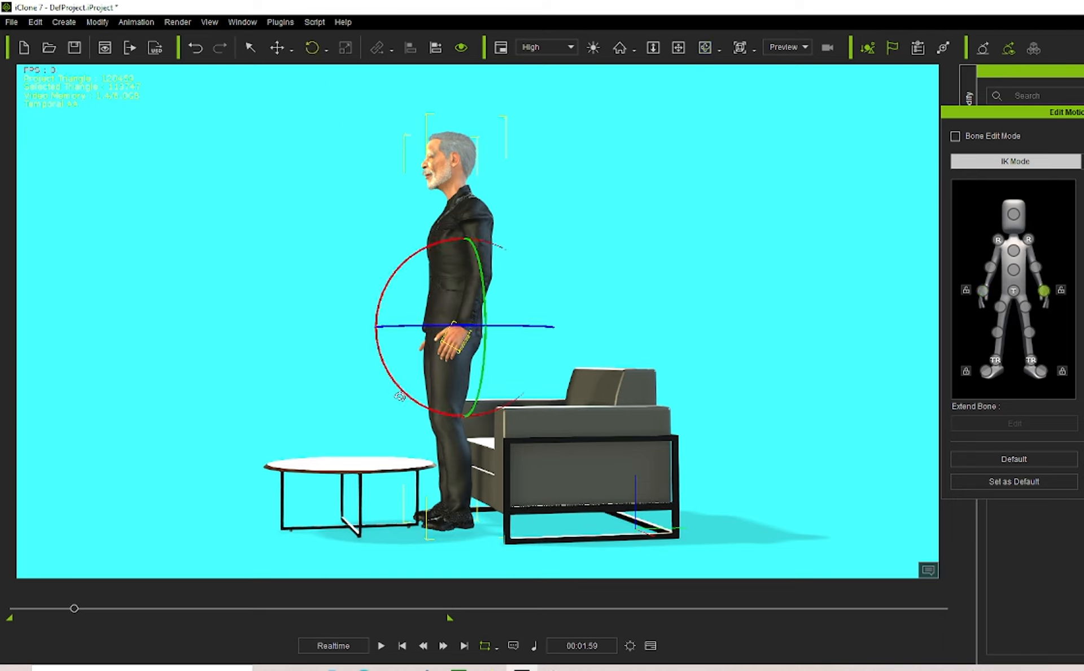
pyautogui.moveTo(400, 396); pyautogui.dragTo(401, 411)
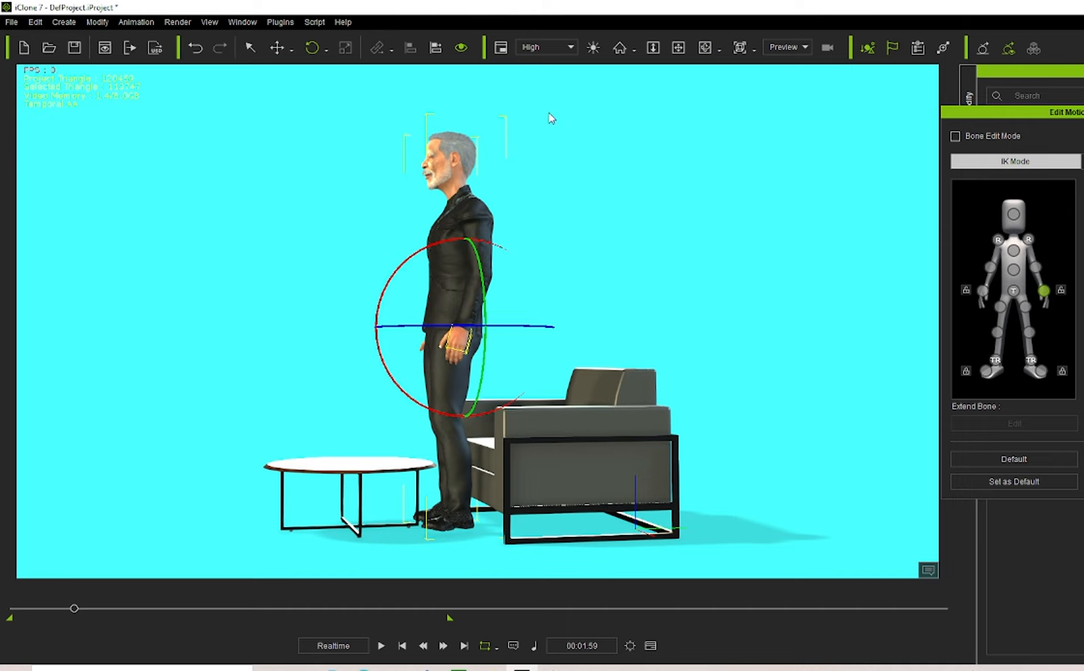
# From behind the avatar's right side, rotate the right hand slightly forward at the wrist.
pyautogui.click(705, 47)
pyautogui.moveTo(576, 232); pyautogui.dragTo(1081, 463)
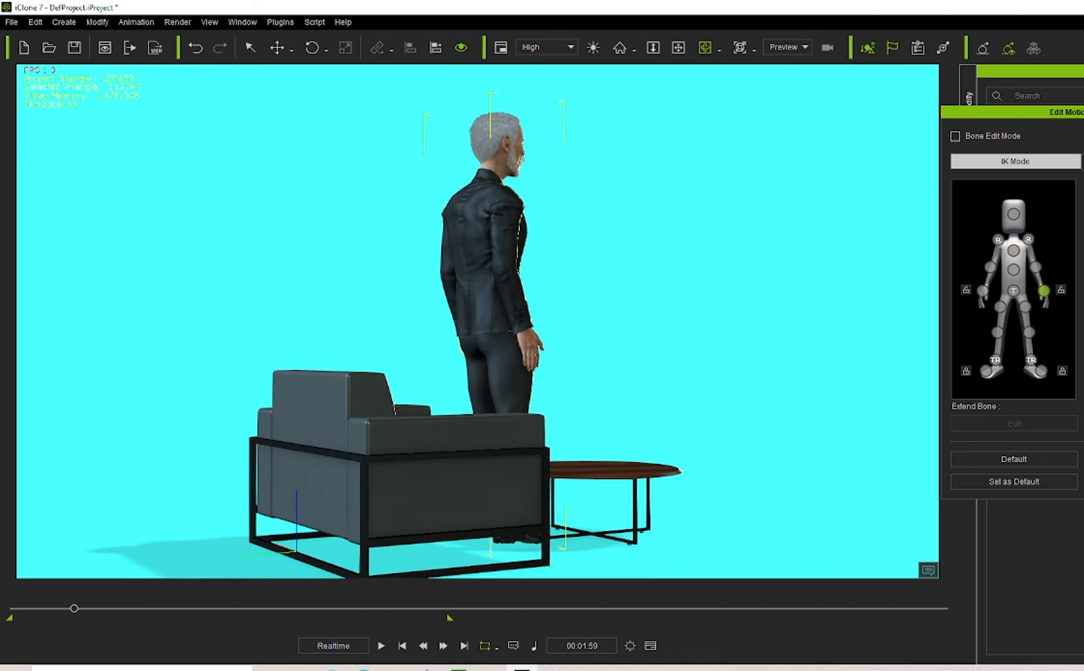
pyautogui.click(982, 290)
pyautogui.click(312, 47)
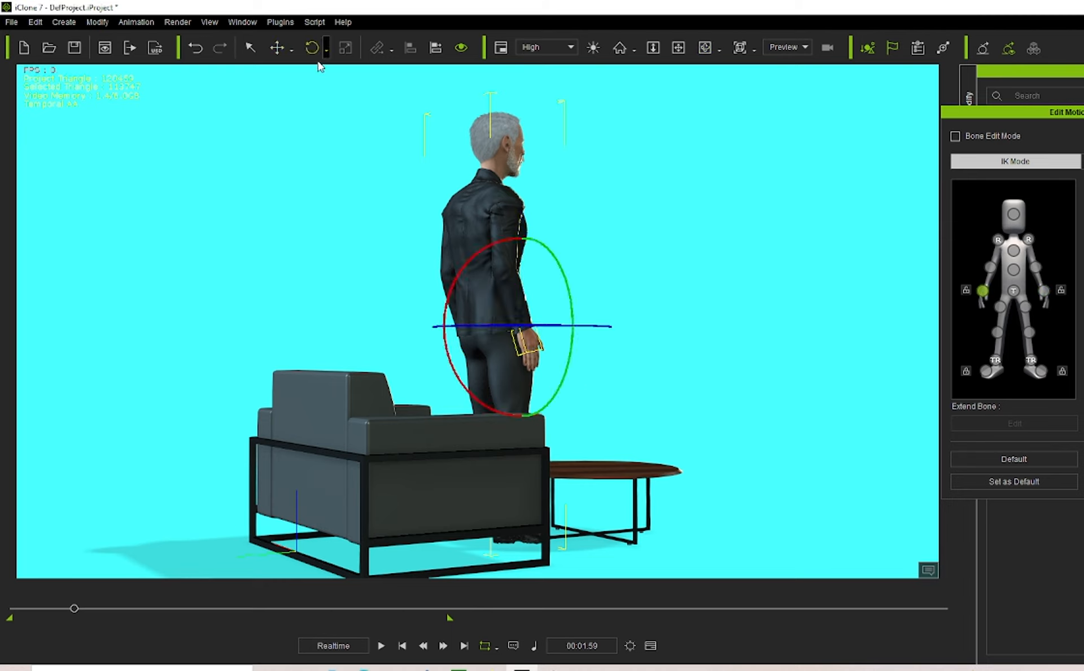
pyautogui.moveTo(477, 406); pyautogui.dragTo(494, 390)
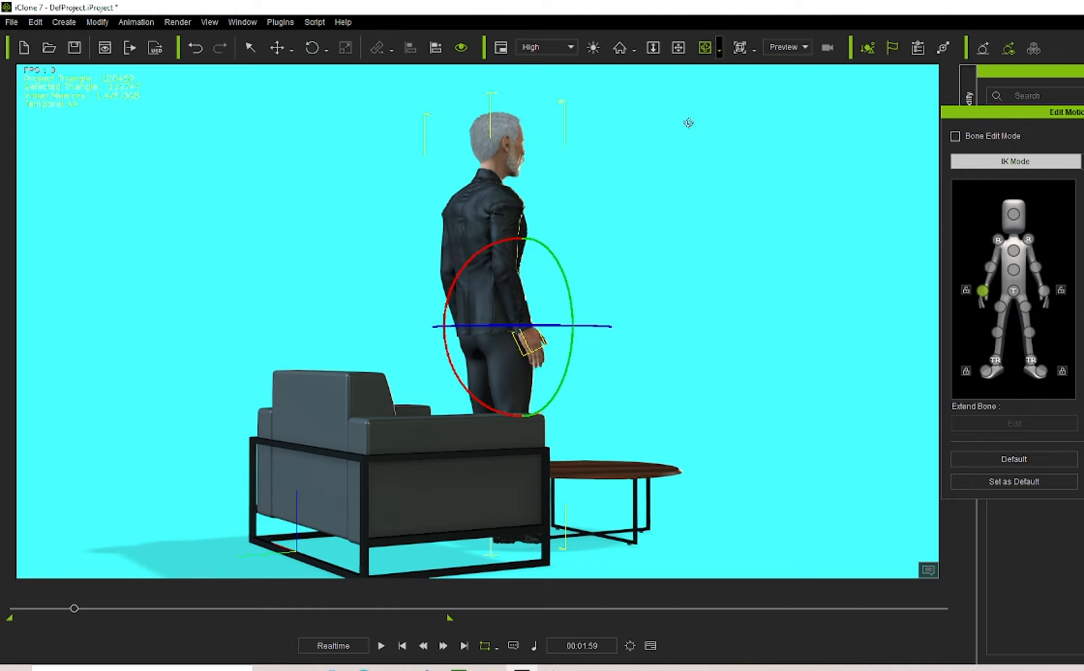
# From the avatar's left side, rotate the left hand slightly forward at the wrist into a relaxed pose.
pyautogui.moveTo(694, 321); pyautogui.dragTo(1, 367)
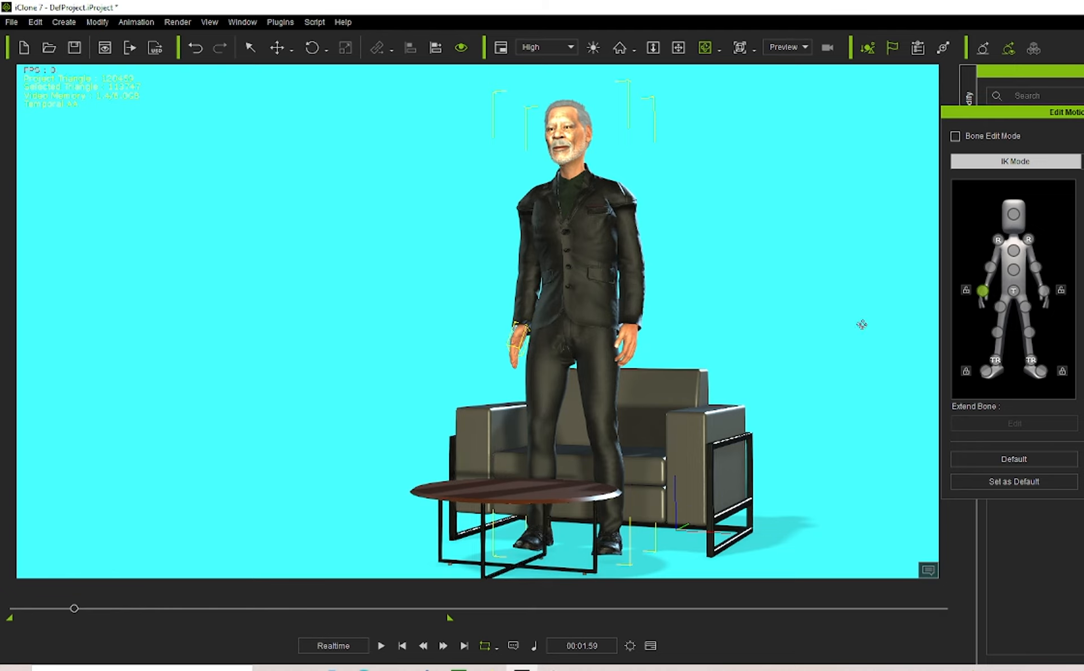
pyautogui.moveTo(861, 324); pyautogui.dragTo(589, 372)
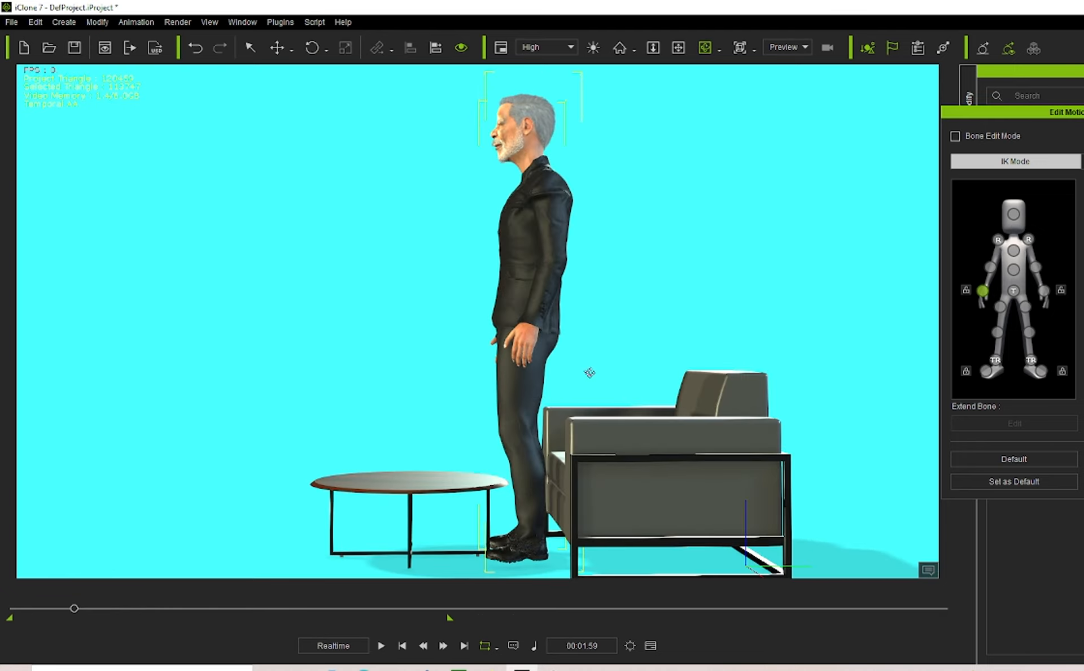
pyautogui.click(1044, 291)
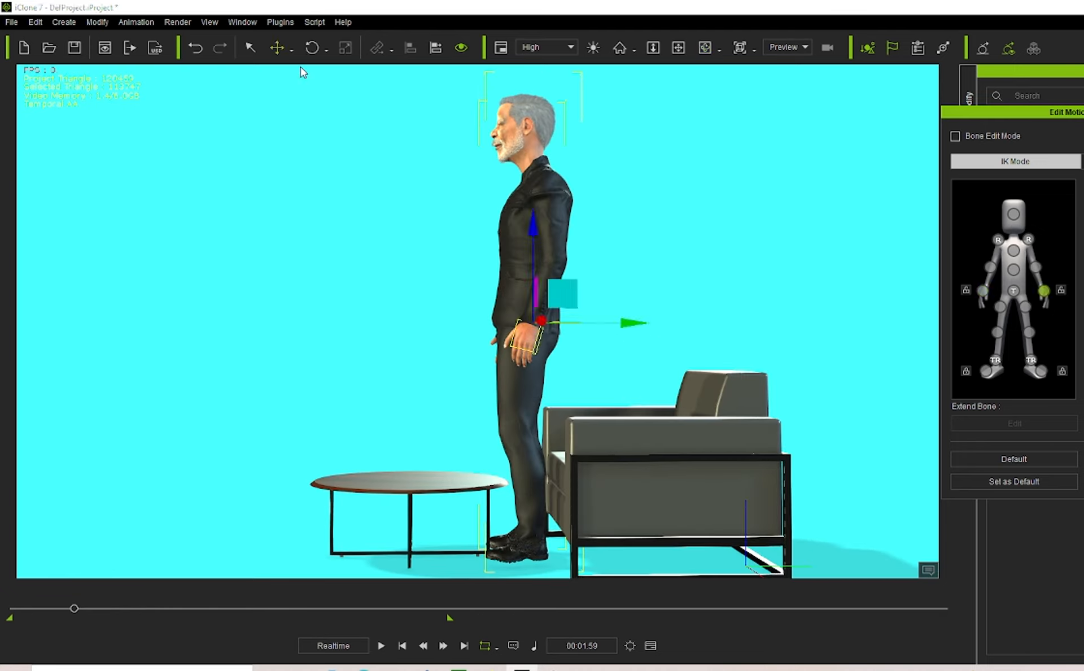
pyautogui.click(311, 47)
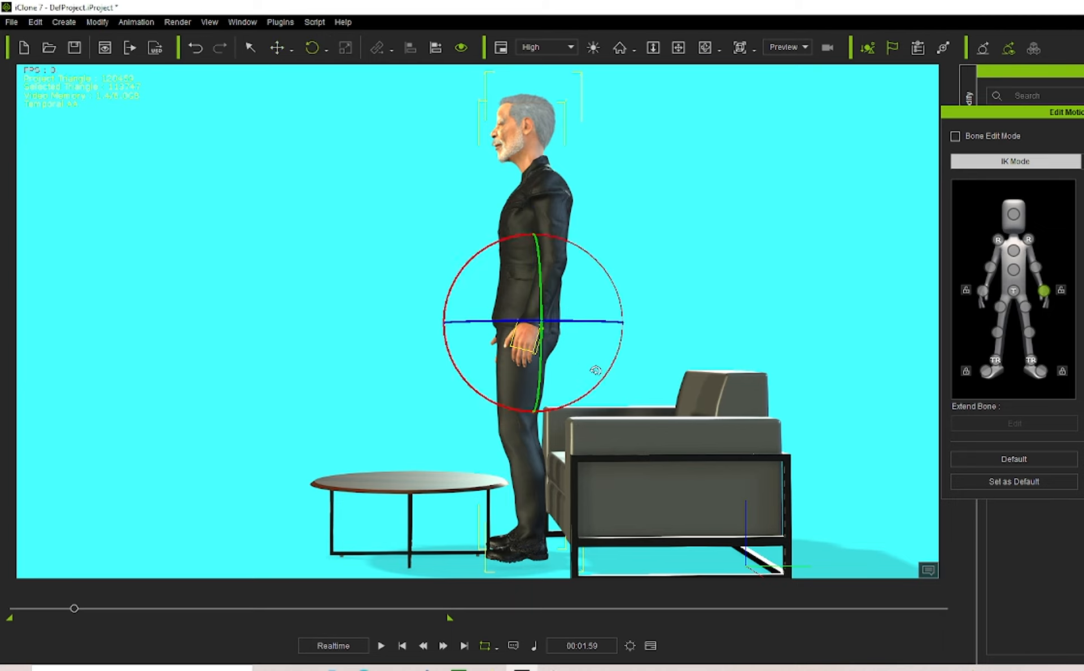
pyautogui.moveTo(609, 360)
pyautogui.mouseDown()
pyautogui.moveTo(598, 374)
pyautogui.moveTo(603, 367)
pyautogui.mouseUp()
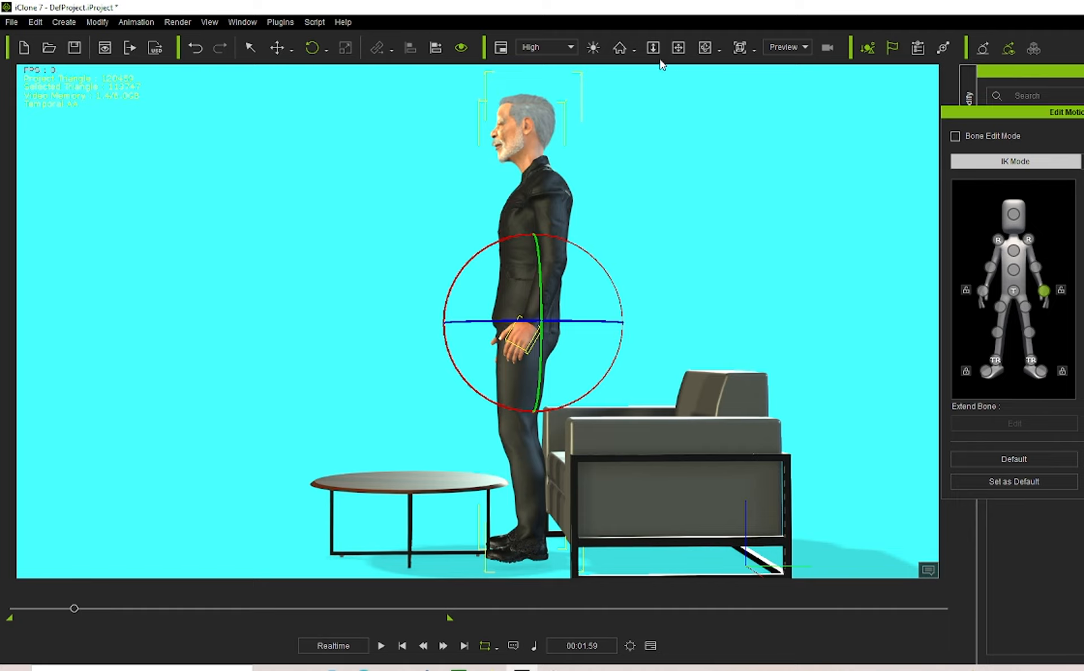
# From the front, move the avatar's left shoulder slightly upward to level it with the right one.
pyautogui.click(705, 48)
pyautogui.moveTo(535, 434); pyautogui.dragTo(864, 415)
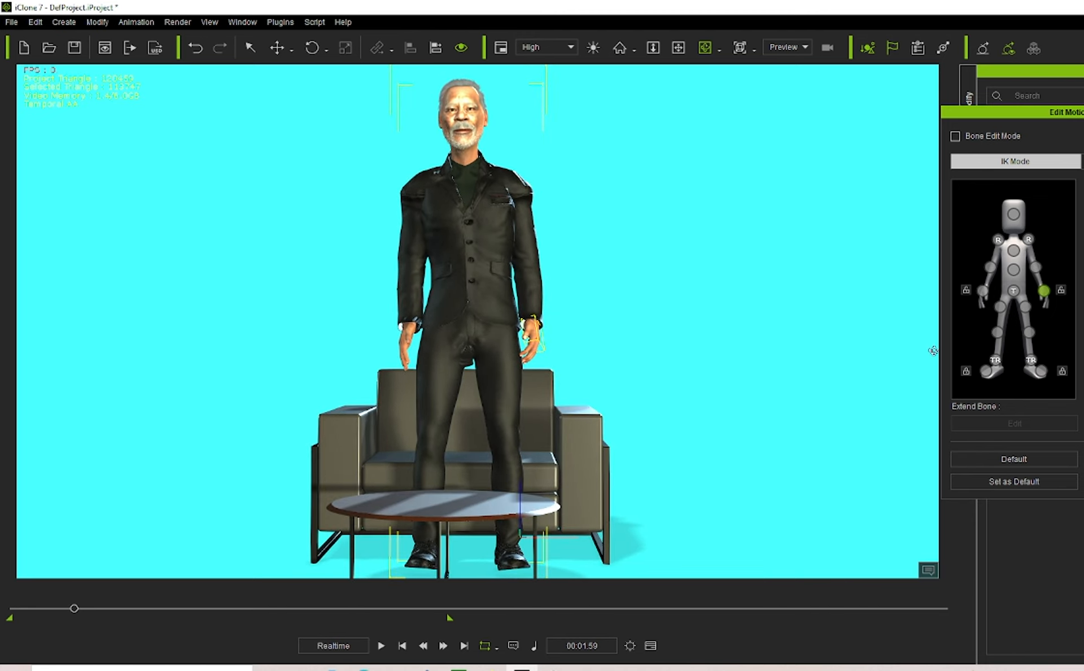
pyautogui.click(1028, 239)
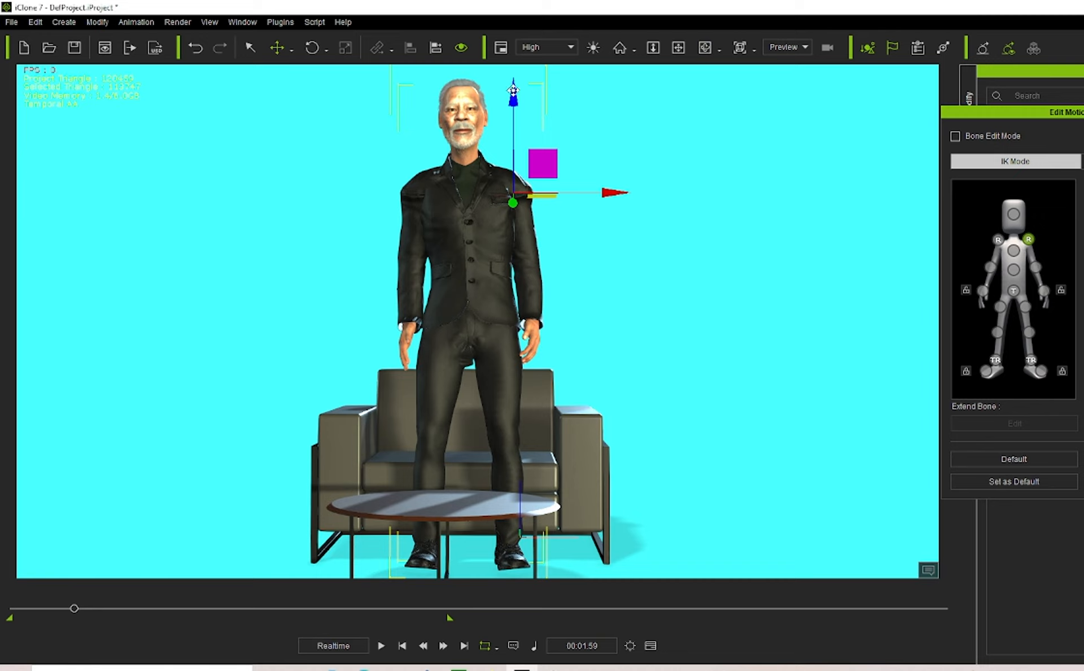
pyautogui.moveTo(512, 89); pyautogui.dragTo(518, 80)
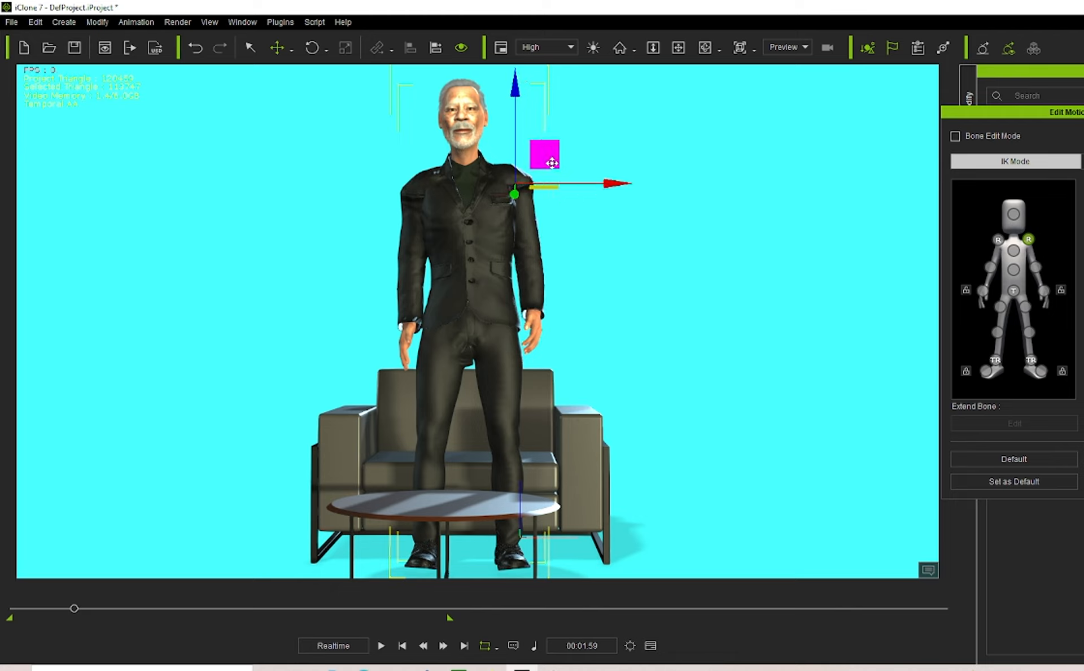
pyautogui.moveTo(516, 85); pyautogui.dragTo(546, 90)
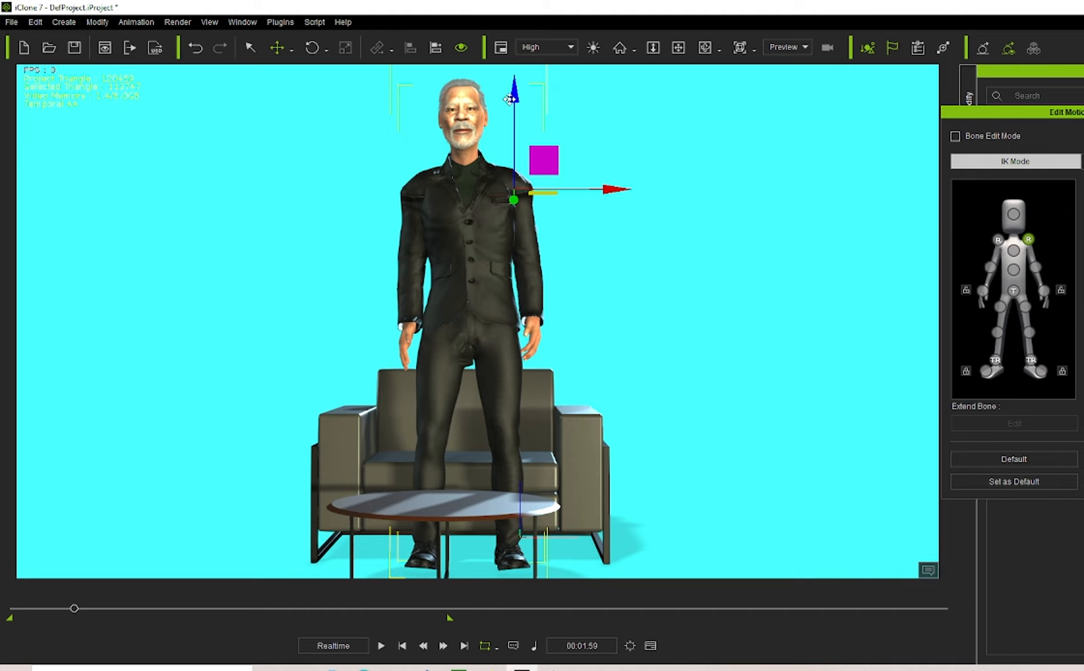
pyautogui.moveTo(509, 100); pyautogui.dragTo(511, 97)
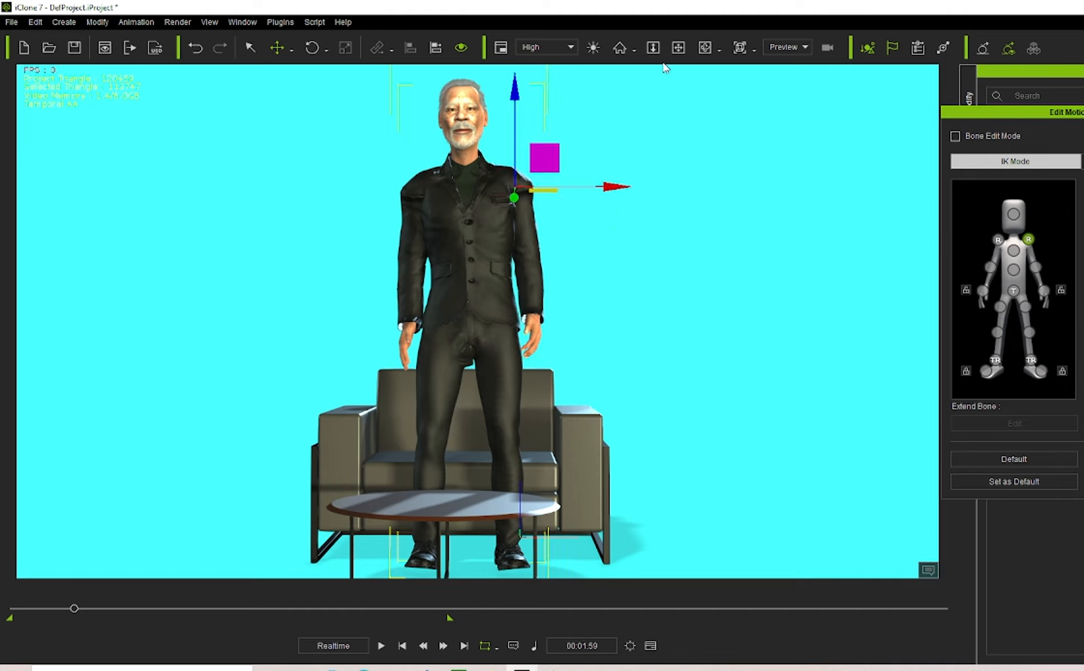
# Tilt the upper body at the waist slightly toward the avatar's left, and rotate the right shoulder to swing the right arm outward.
pyautogui.click(704, 47)
pyautogui.moveTo(320, 494); pyautogui.dragTo(779, 275)
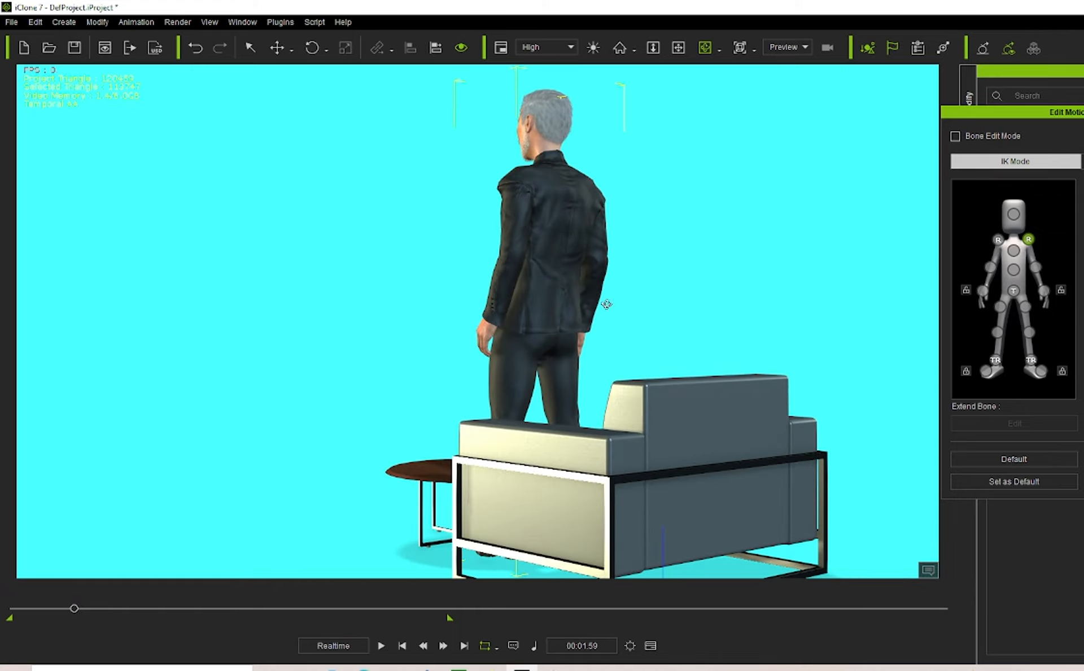
pyautogui.moveTo(605, 303); pyautogui.dragTo(186, 384)
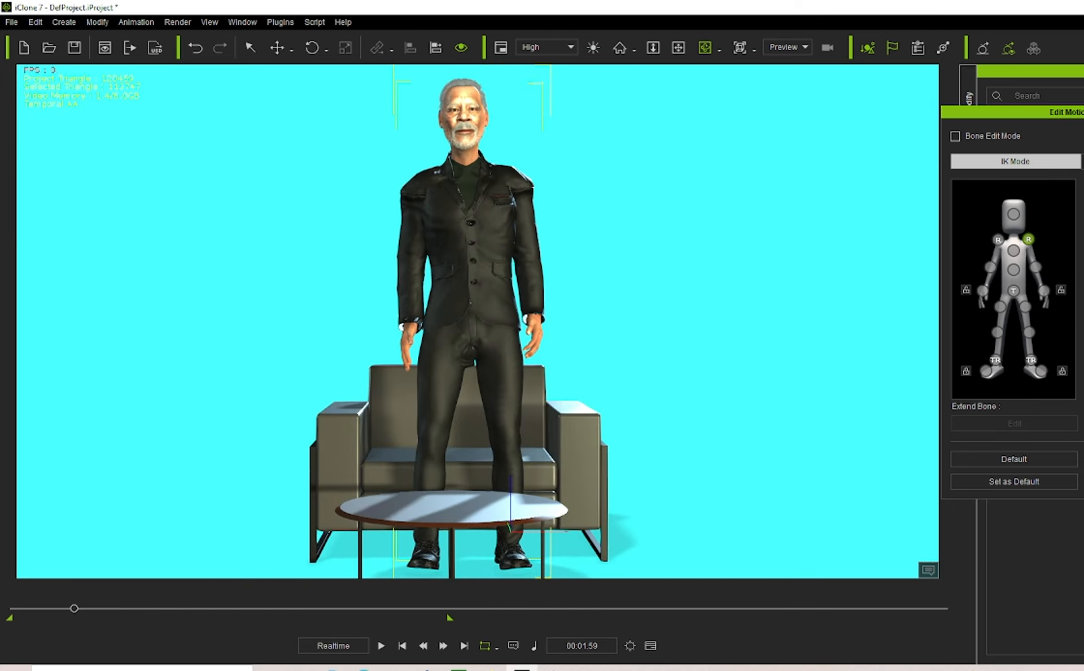
pyautogui.click(1014, 269)
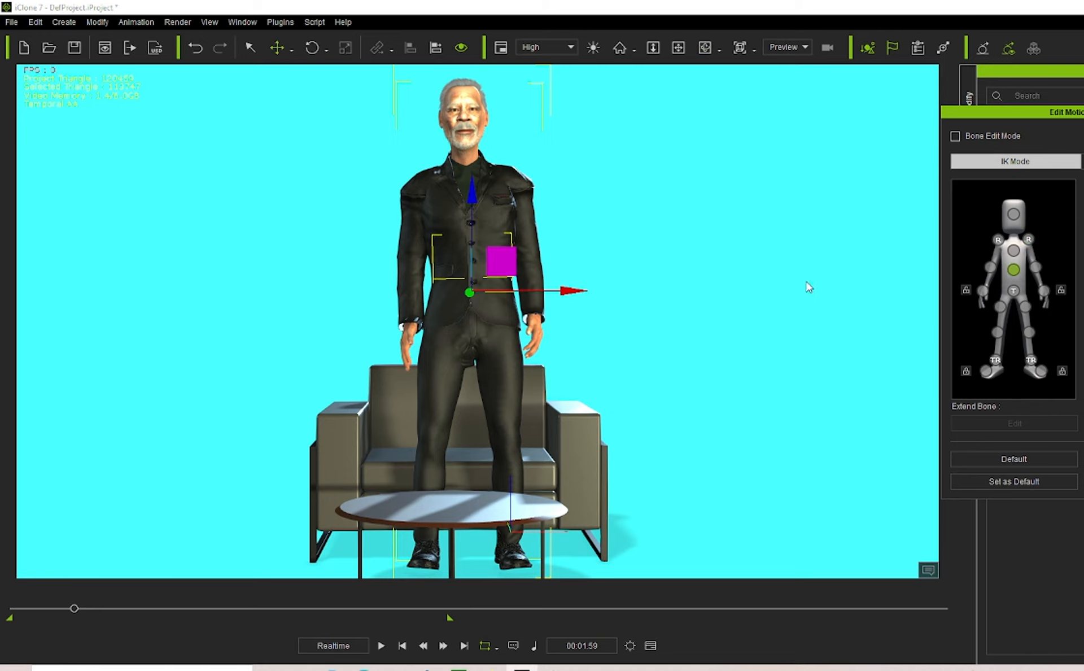
pyautogui.click(312, 47)
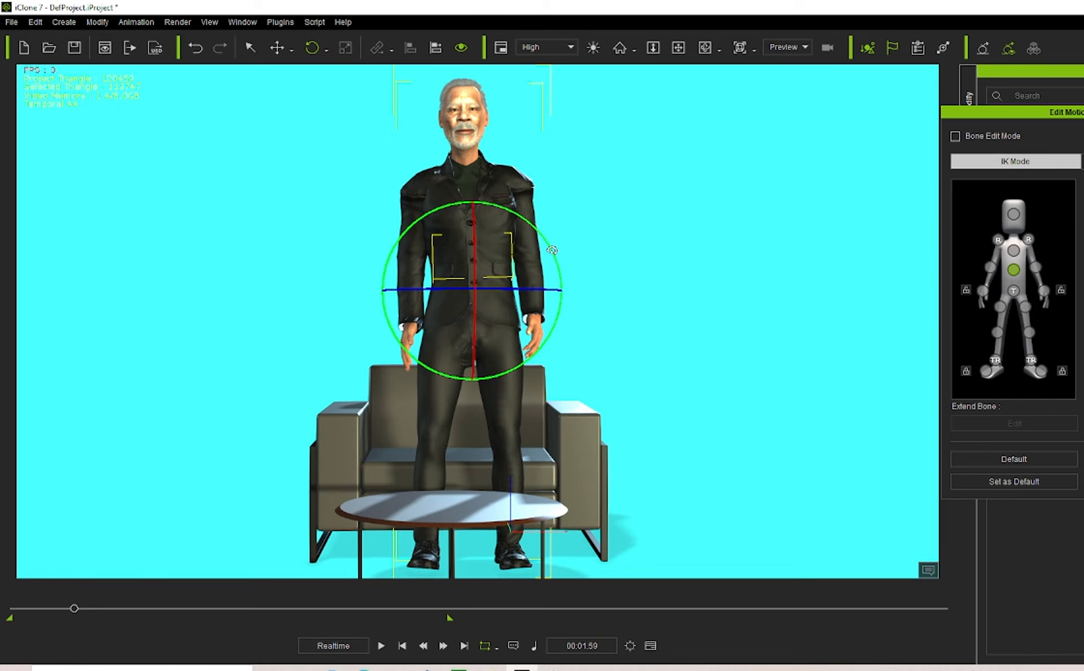
pyautogui.moveTo(553, 250); pyautogui.dragTo(546, 253)
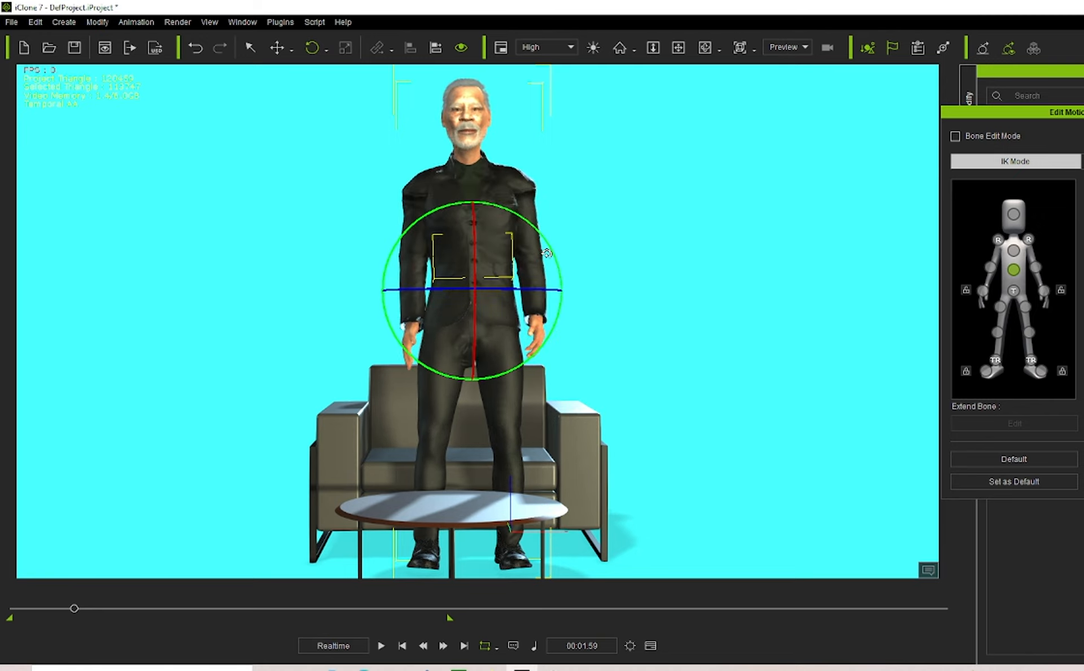
pyautogui.moveTo(546, 253); pyautogui.dragTo(551, 252)
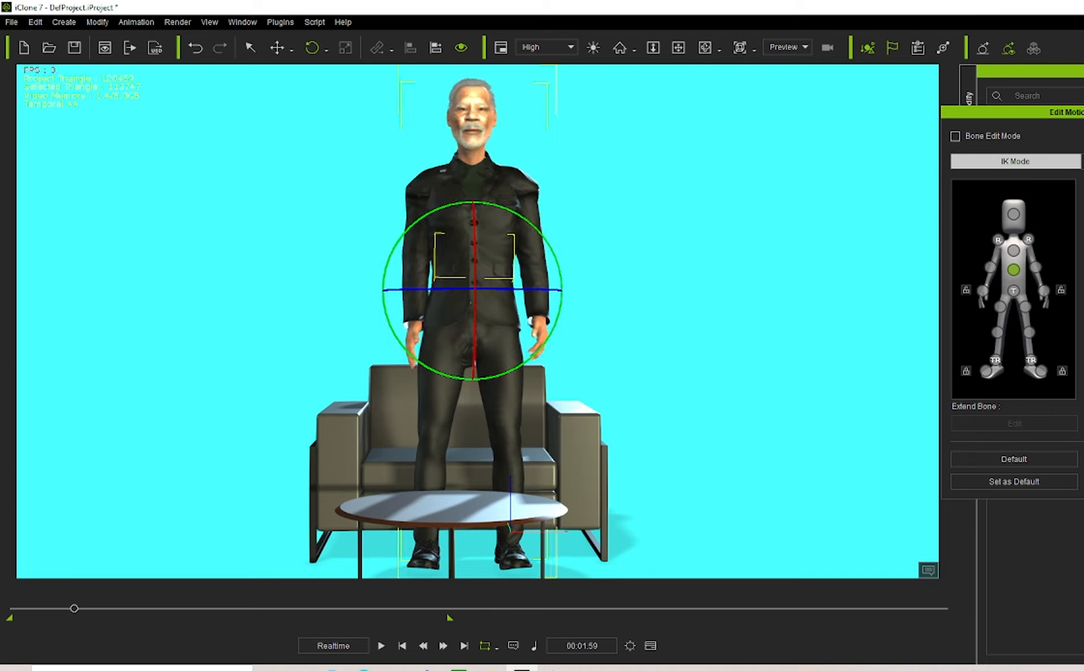
pyautogui.click(998, 239)
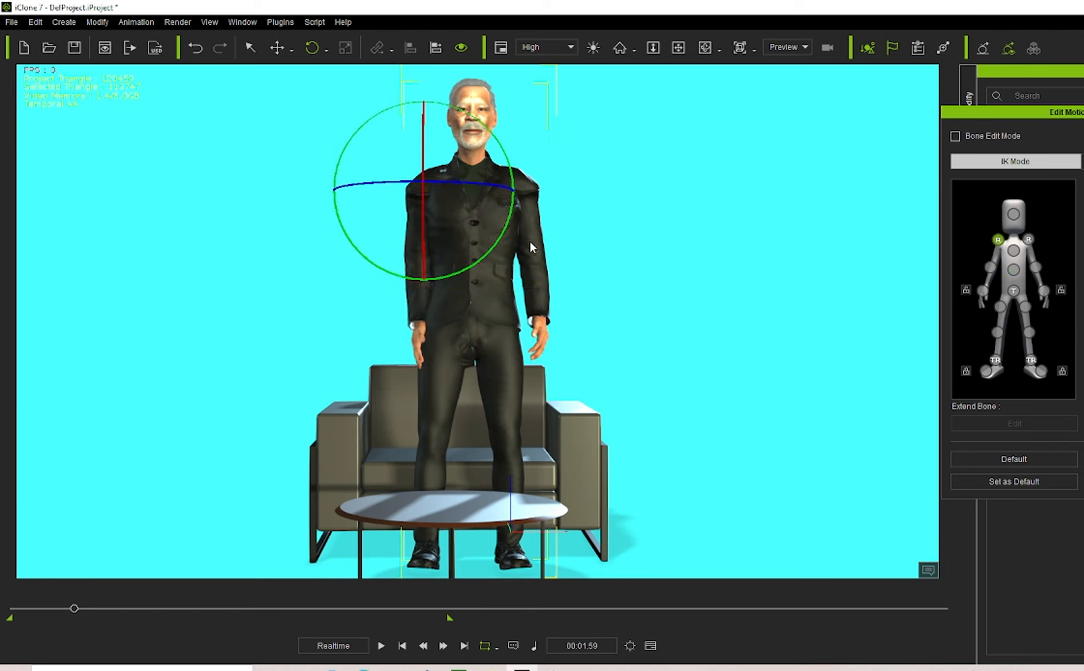
pyautogui.moveTo(507, 225); pyautogui.dragTo(523, 241)
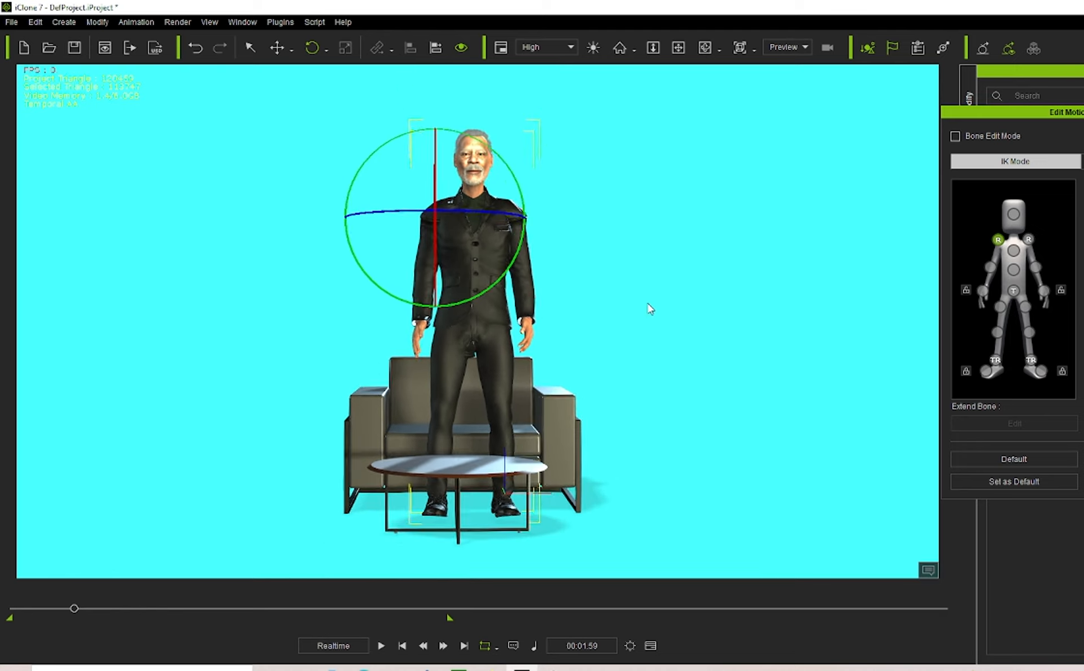
# Frame the whole avatar from the front, open the Timeline, and play back the stand-up motion from frame 80.
pyautogui.click(653, 47)
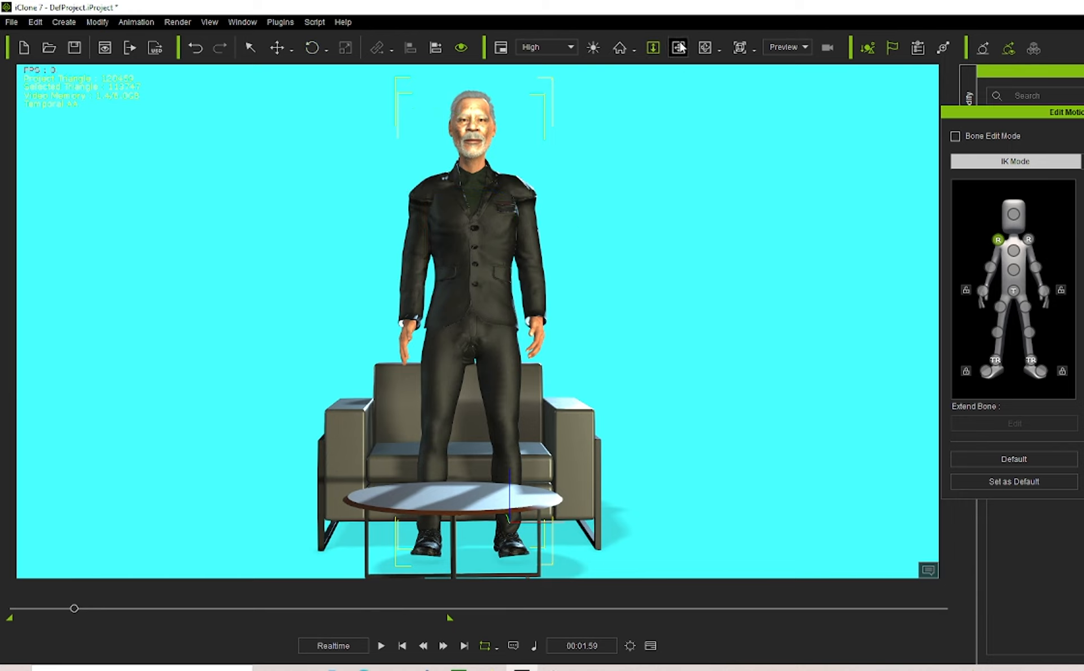
pyautogui.click(678, 48)
pyautogui.moveTo(627, 255); pyautogui.dragTo(657, 207)
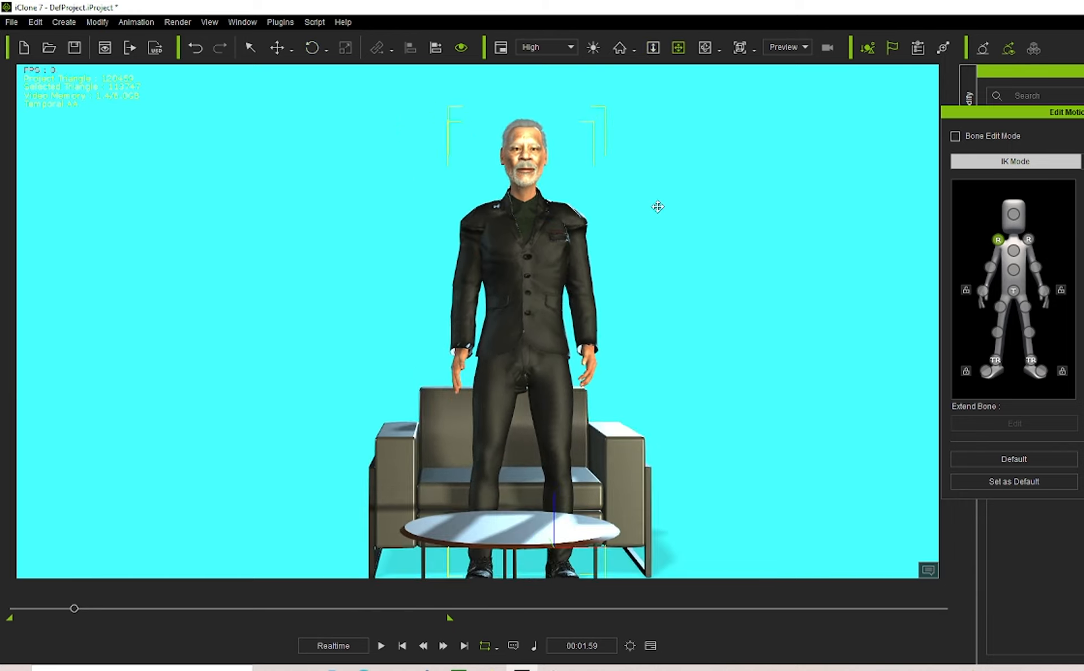
pyautogui.scroll(-3, 647, 315)
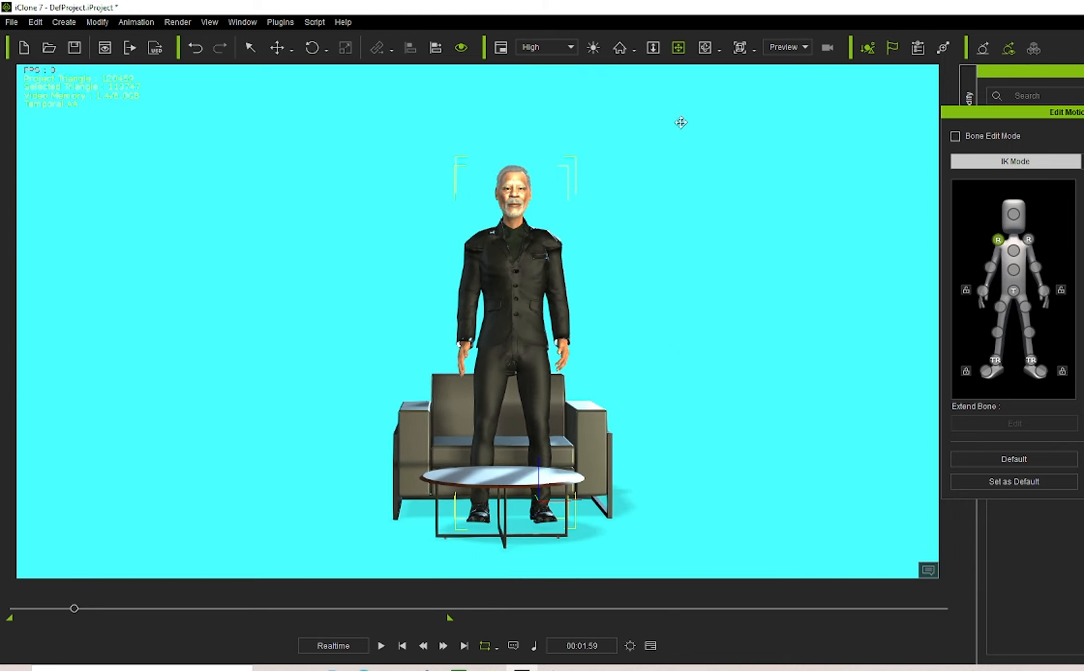
pyautogui.click(705, 48)
pyautogui.moveTo(752, 335); pyautogui.dragTo(682, 541)
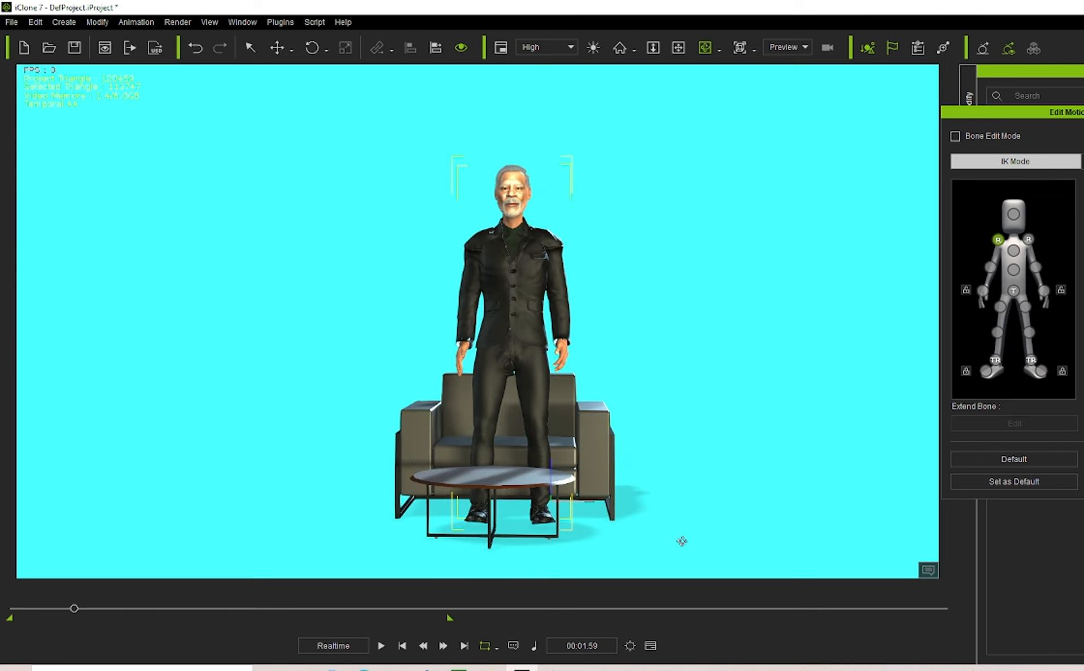
pyautogui.click(651, 645)
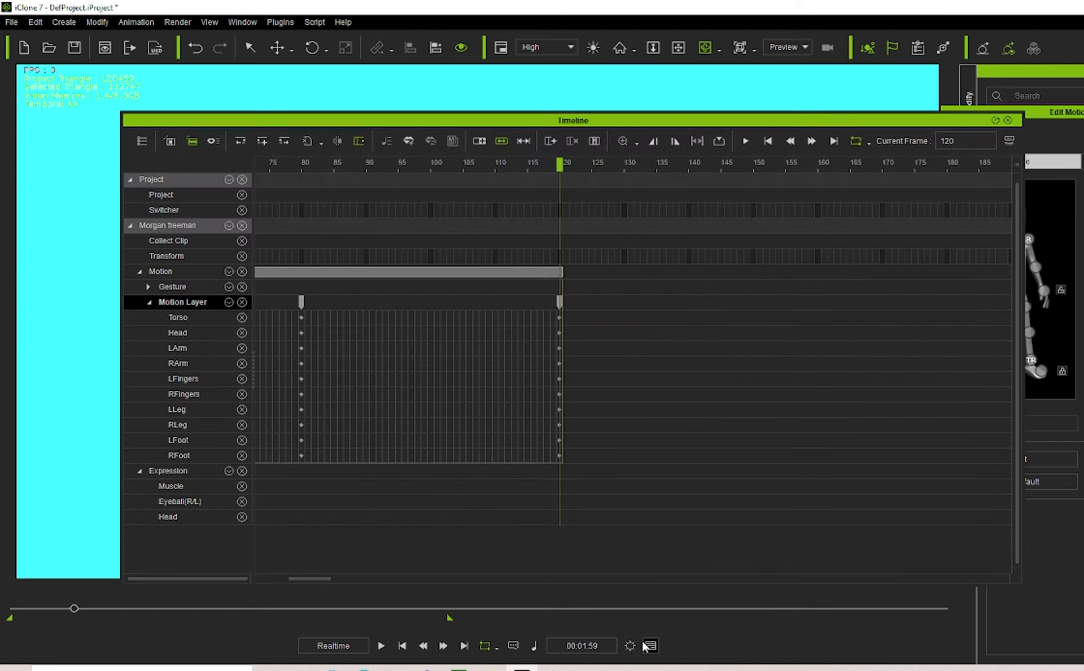
pyautogui.click(561, 303)
pyautogui.moveTo(622, 119); pyautogui.dragTo(1082, 116)
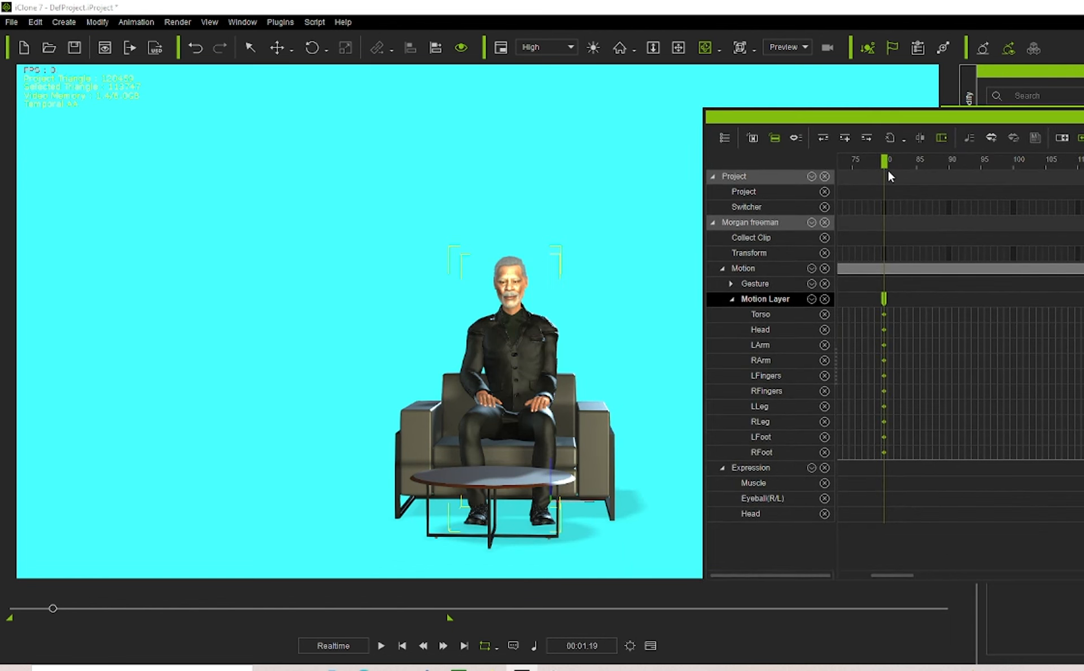
pyautogui.press('space')
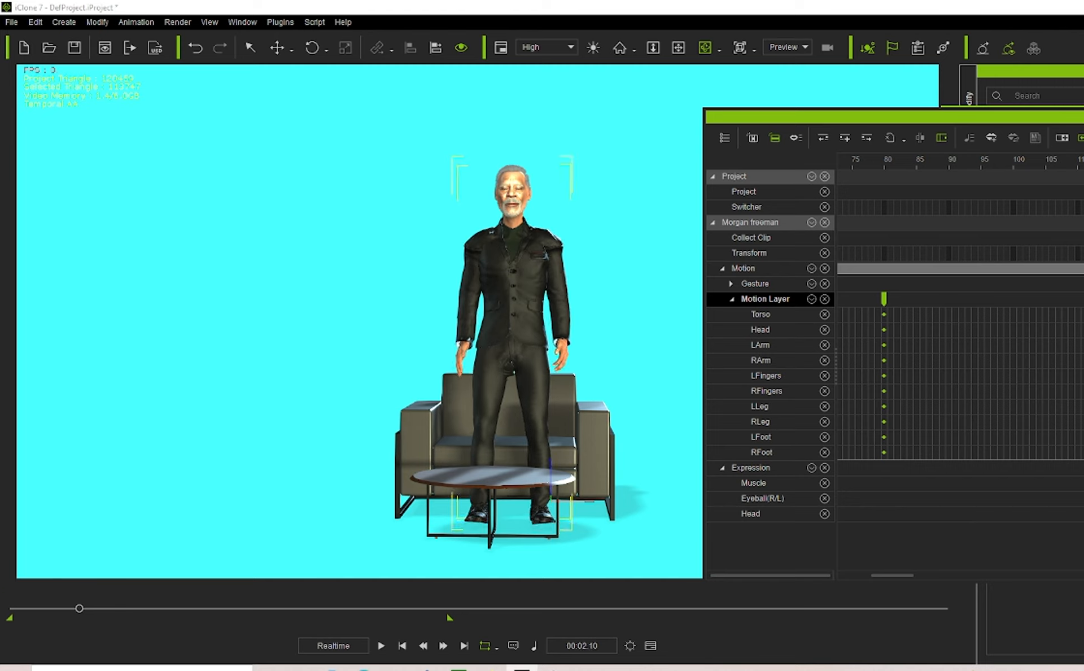
# Scrub through the stand-up motion from around frame 80 onward, checking it from the front and from the avatar's left side.
pyautogui.moveTo(1083, 251); pyautogui.dragTo(1005, 272)
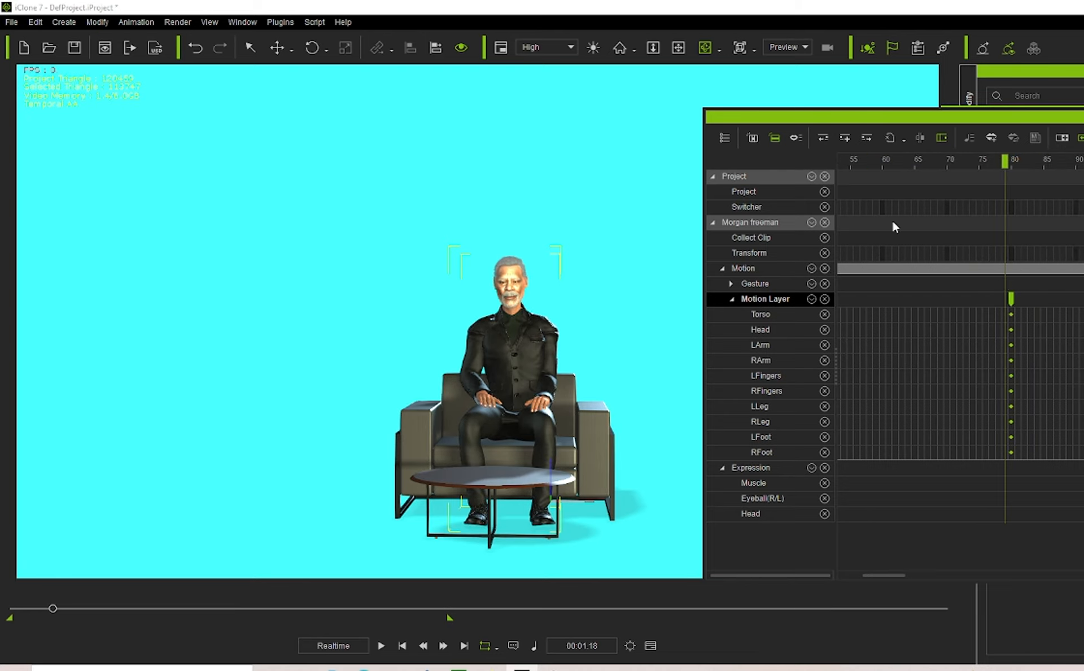
pyautogui.moveTo(988, 117); pyautogui.dragTo(905, 116)
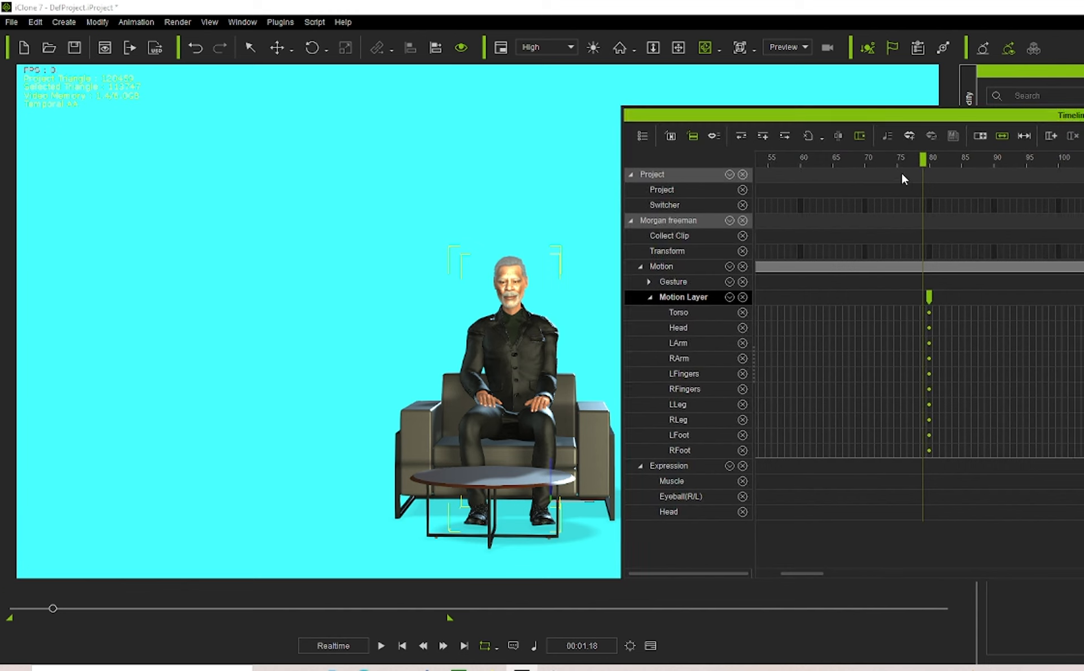
pyautogui.moveTo(924, 162); pyautogui.dragTo(1083, 185)
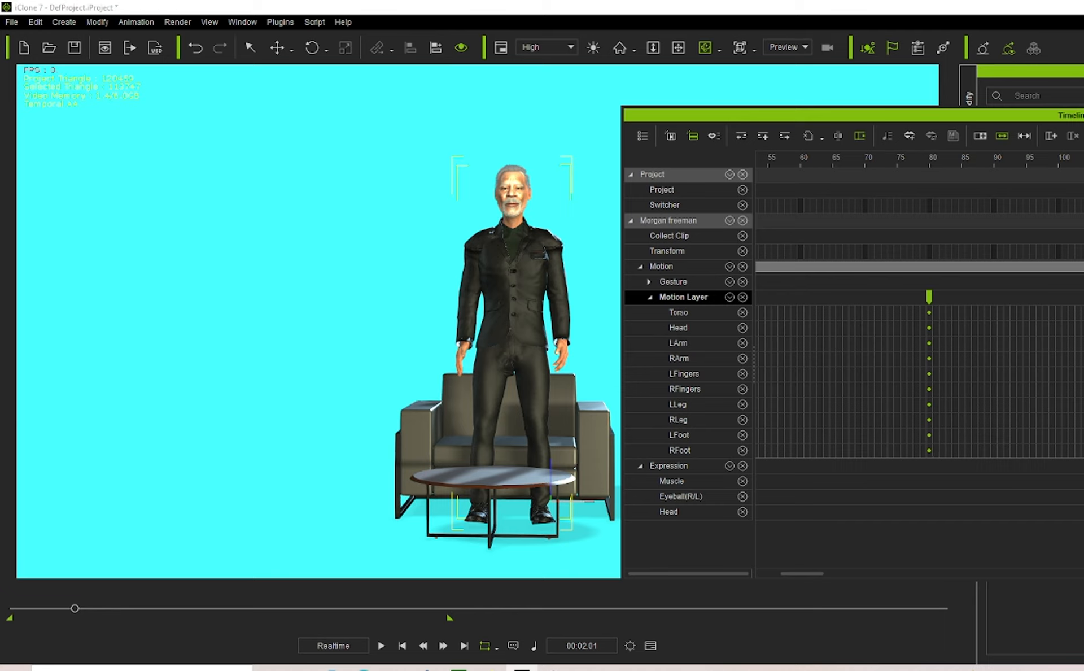
pyautogui.moveTo(1045, 174); pyautogui.dragTo(931, 201)
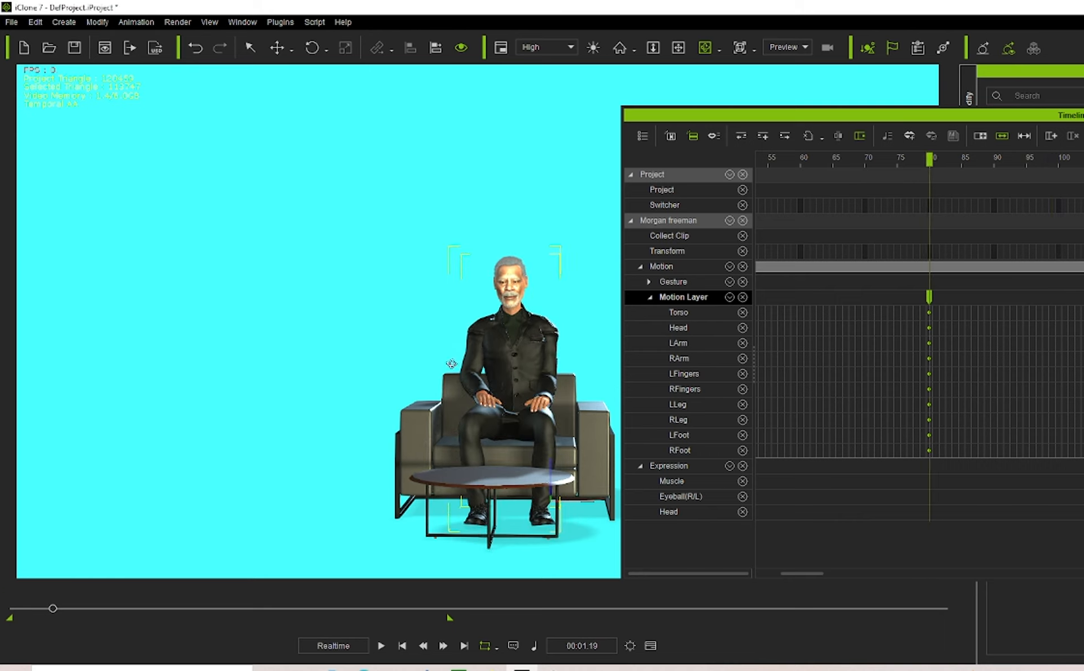
pyautogui.moveTo(553, 345); pyautogui.dragTo(150, 343, button='right')
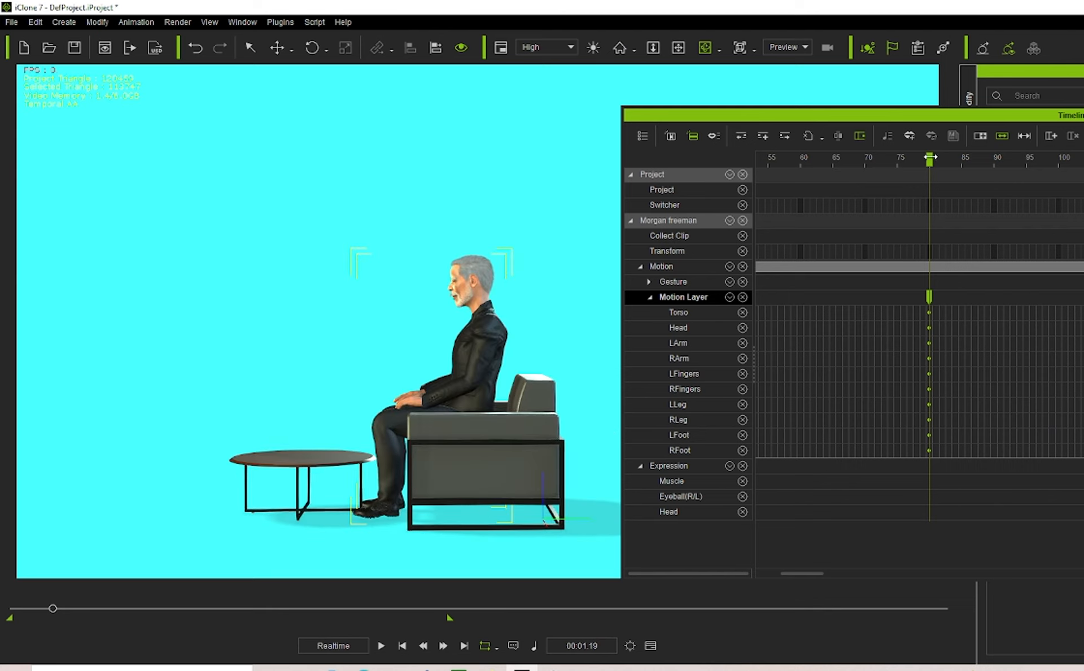
pyautogui.moveTo(930, 157); pyautogui.dragTo(1082, 177)
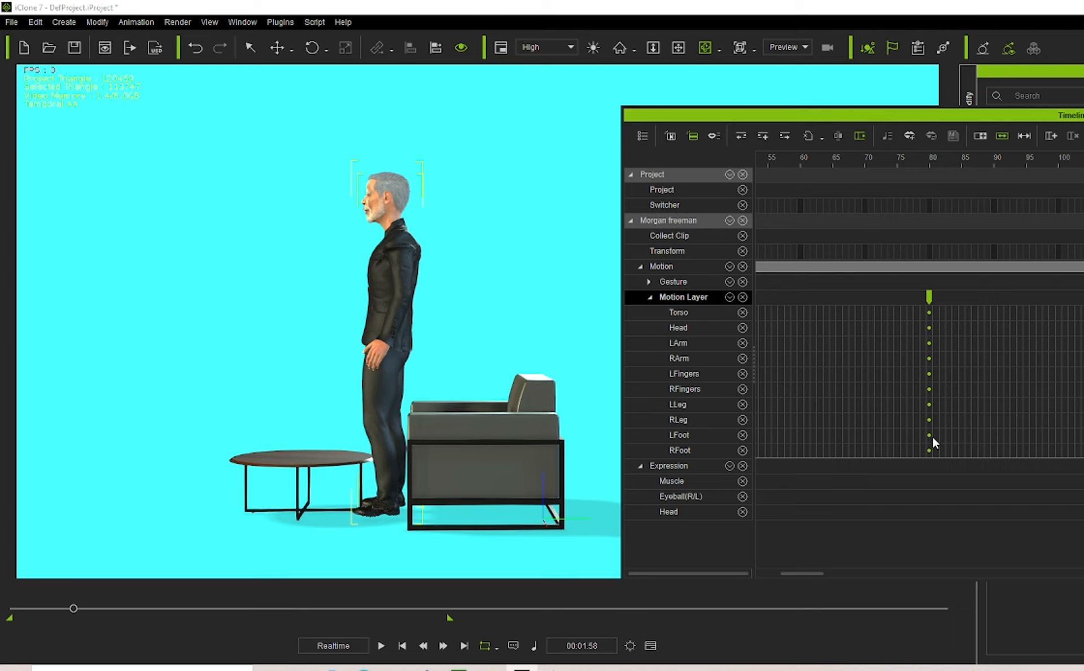
# Shift the Motion Layer keys at frame 80 to frame 79.
pyautogui.moveTo(929, 433); pyautogui.dragTo(927, 433)
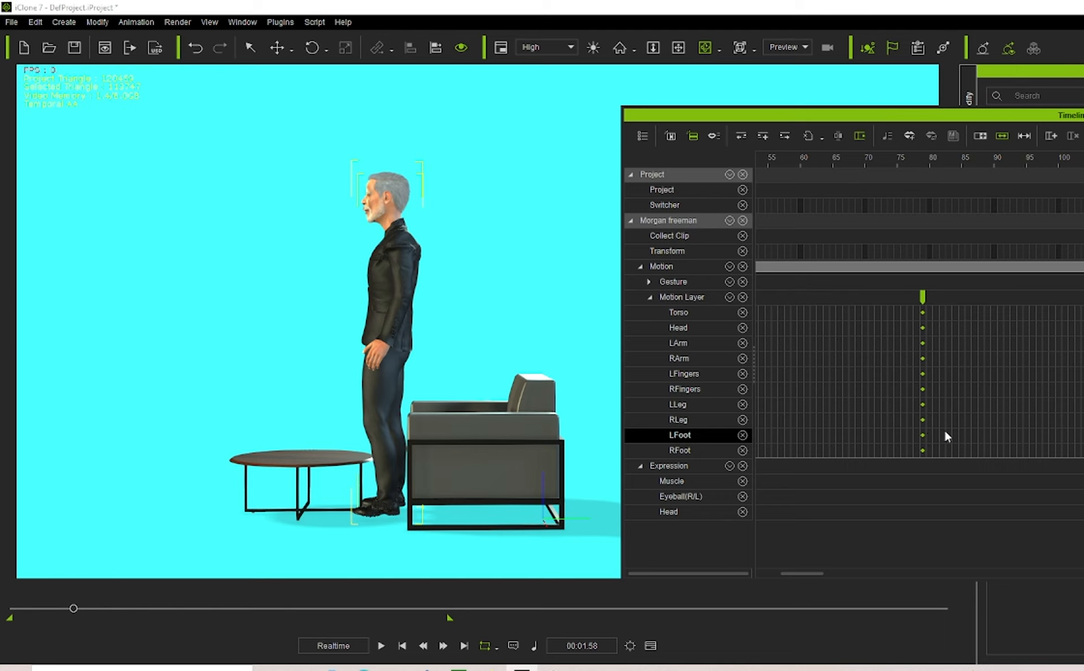
pyautogui.click(980, 419)
pyautogui.click(925, 434)
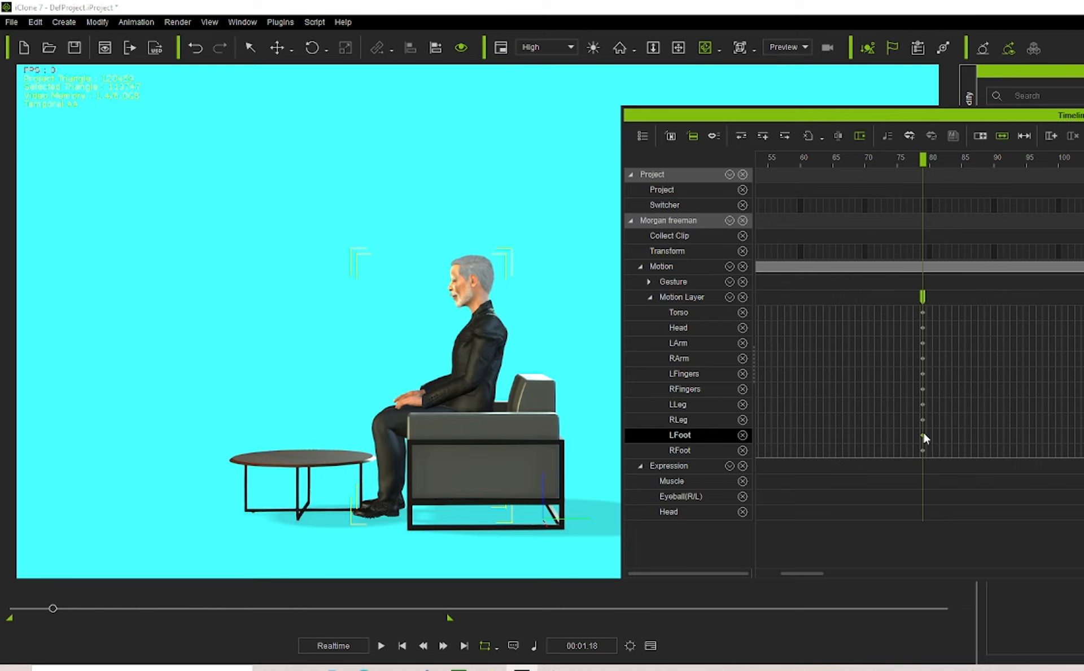
# From the side, scrub back and forth between frame 79 and the standing pose to examine how the feet move.
pyautogui.moveTo(924, 437)
pyautogui.mouseDown()
pyautogui.moveTo(973, 447)
pyautogui.moveTo(1082, 436)
pyautogui.mouseUp()
pyautogui.click(924, 450)
pyautogui.moveTo(923, 451); pyautogui.dragTo(1082, 477)
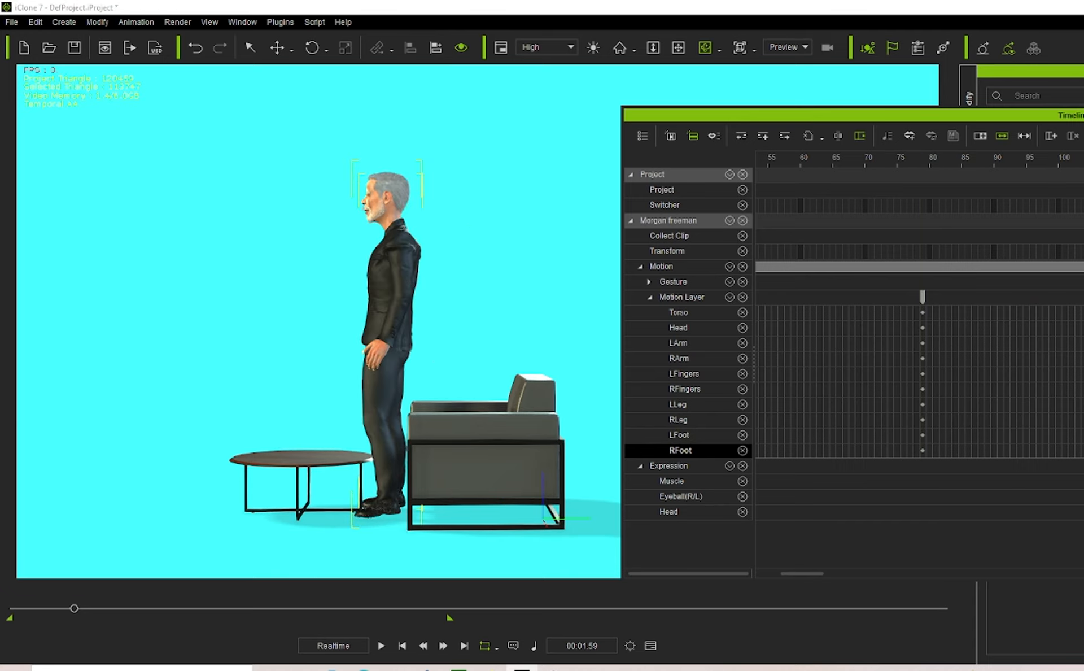
pyautogui.moveTo(1082, 209); pyautogui.dragTo(921, 331)
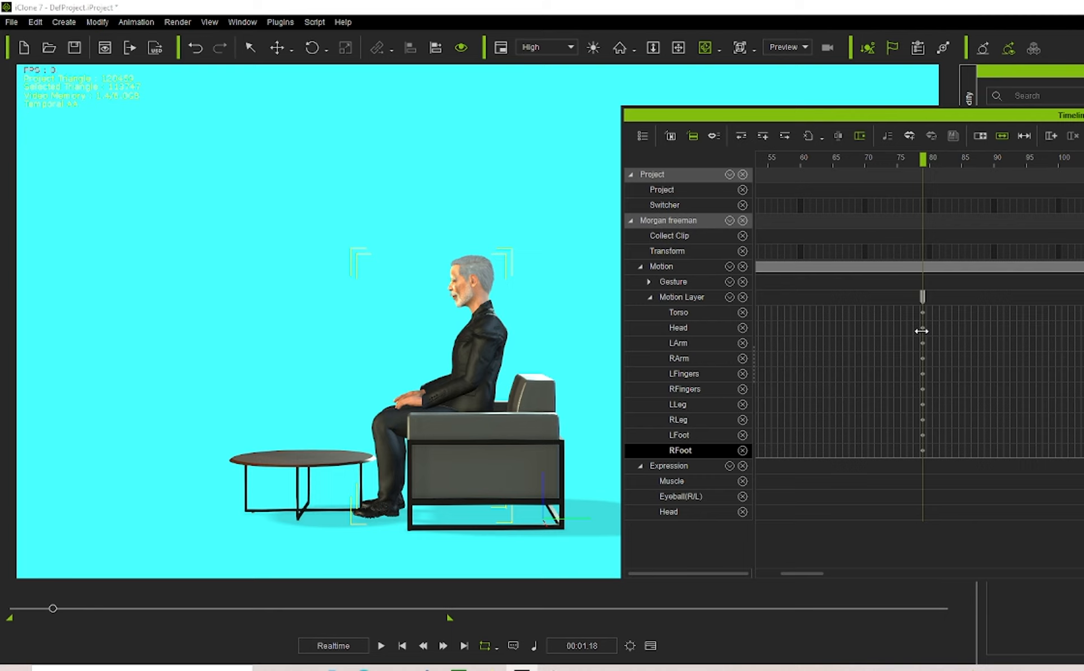
pyautogui.moveTo(923, 331); pyautogui.dragTo(1077, 333)
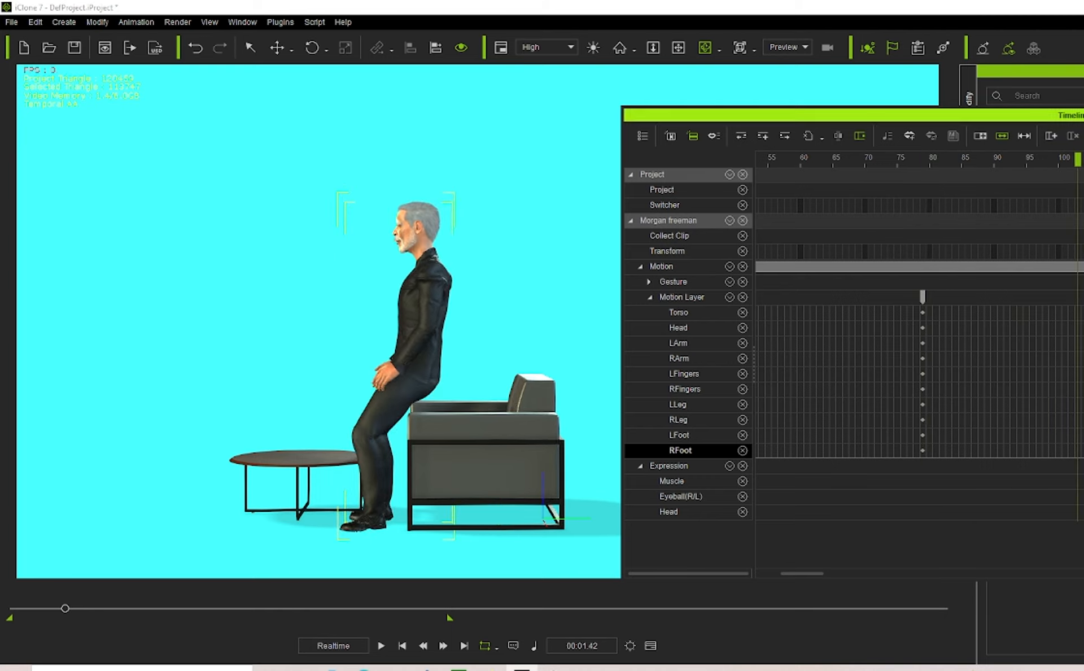
# Return the playhead to the first frame, and close the Timeline and the motion layer editor.
pyautogui.moveTo(1073, 115); pyautogui.dragTo(716, 191)
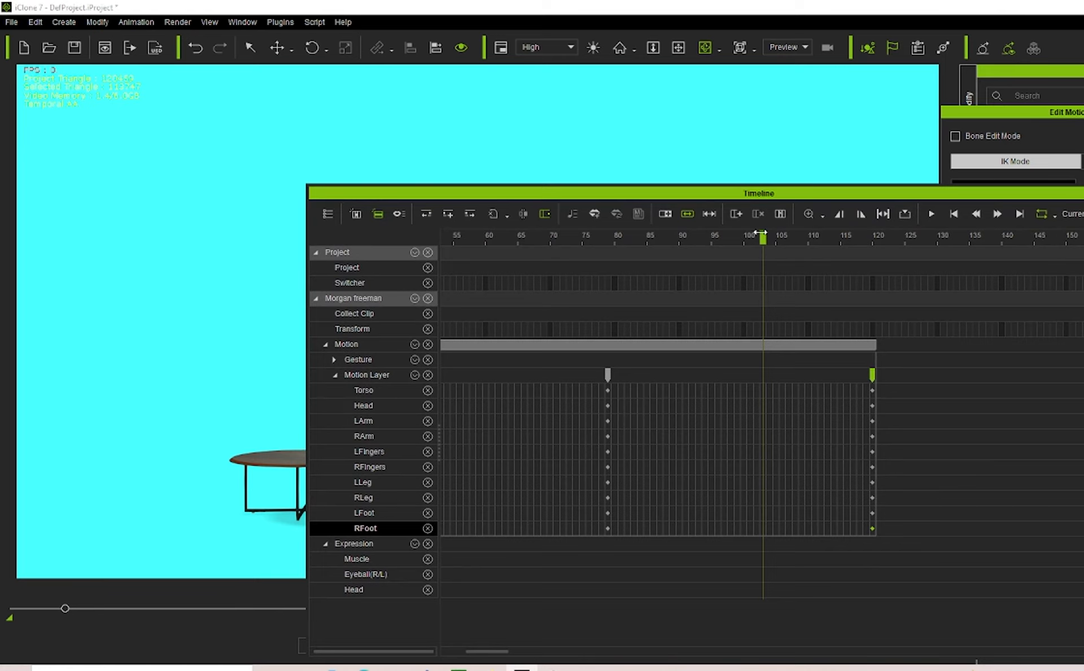
pyautogui.moveTo(680, 240); pyautogui.dragTo(4, 293)
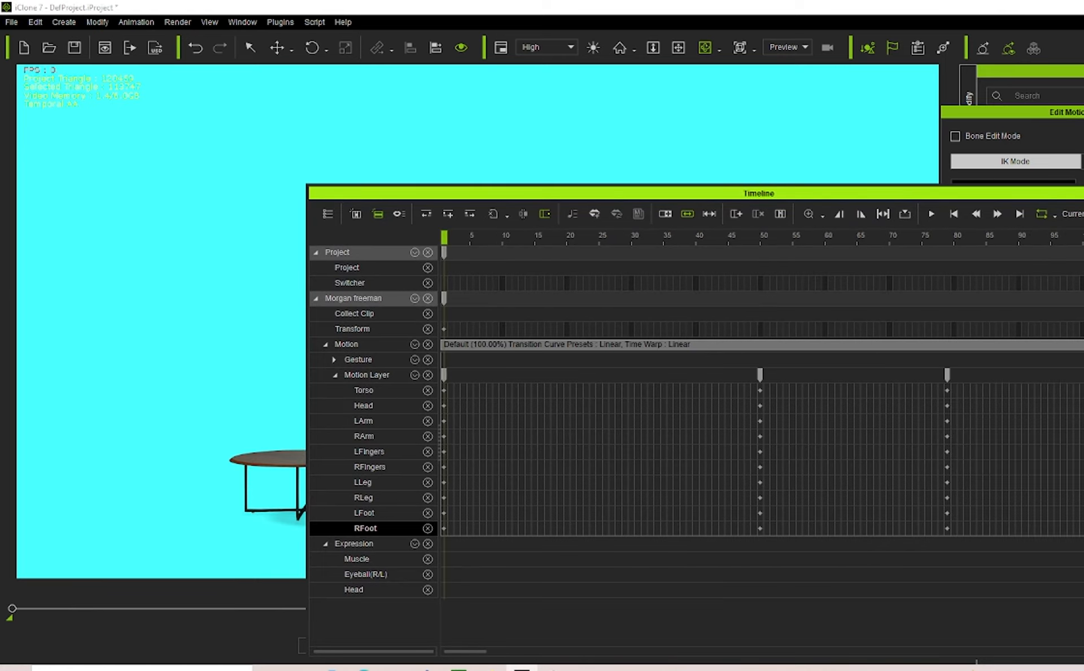
pyautogui.press('F3')
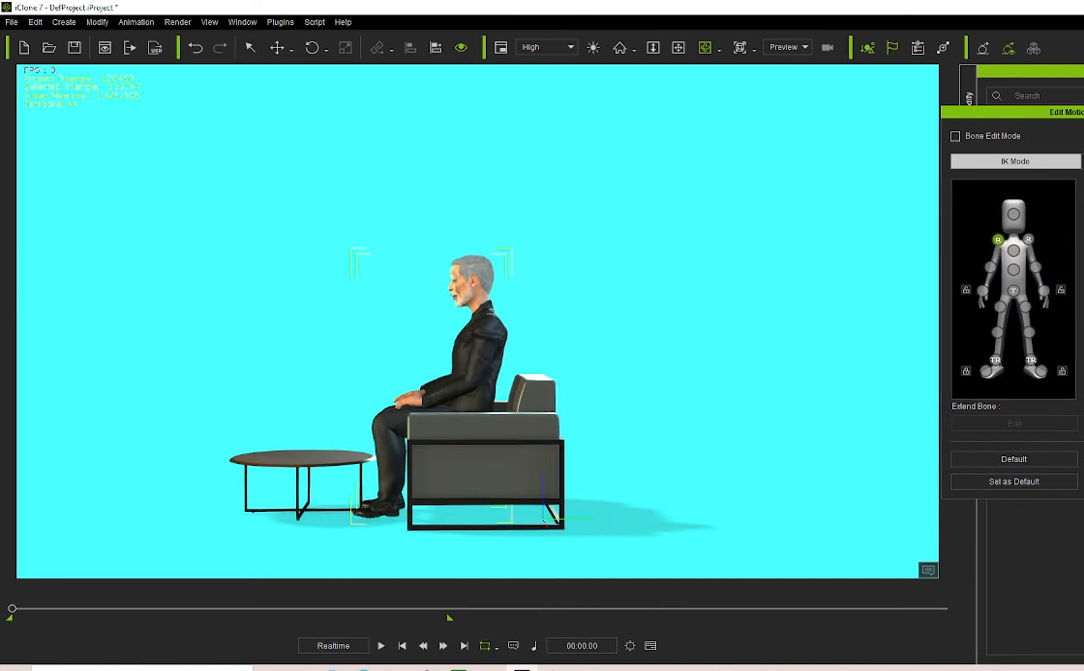
pyautogui.click(1083, 111)
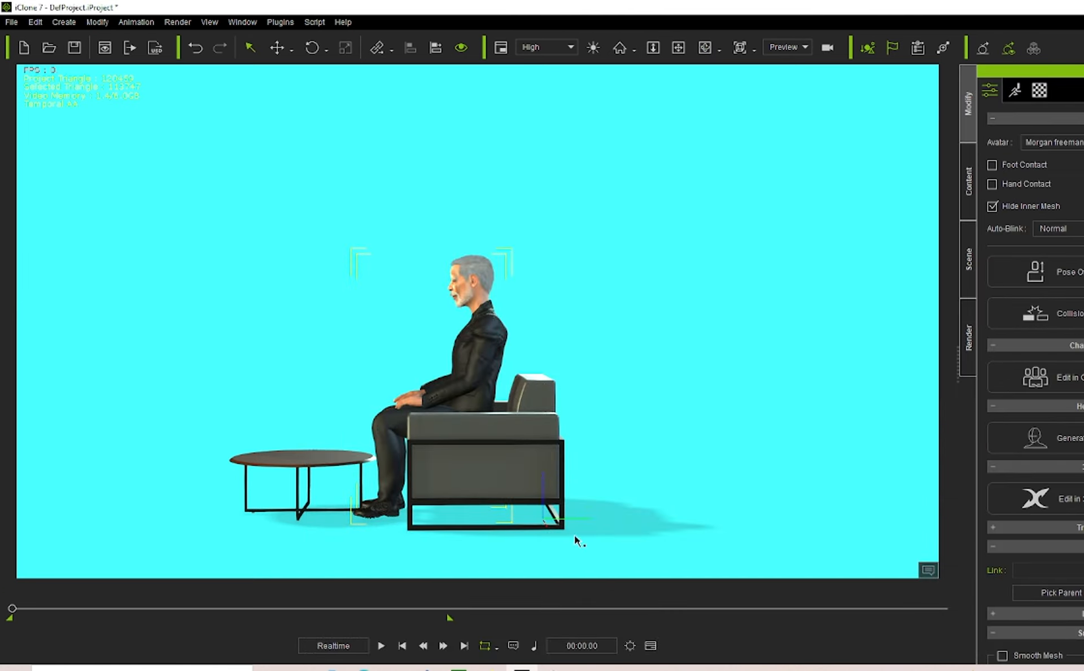
# Open the Reach Target settings for the avatar and give the left foot a reach effector.
pyautogui.click(1015, 90)
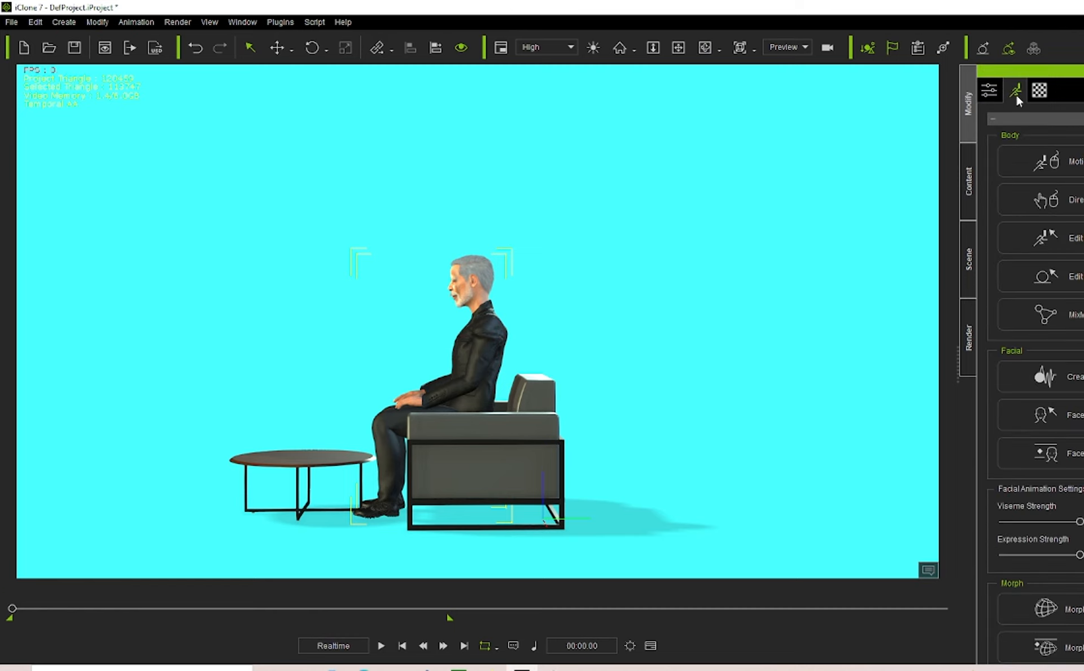
pyautogui.click(1073, 276)
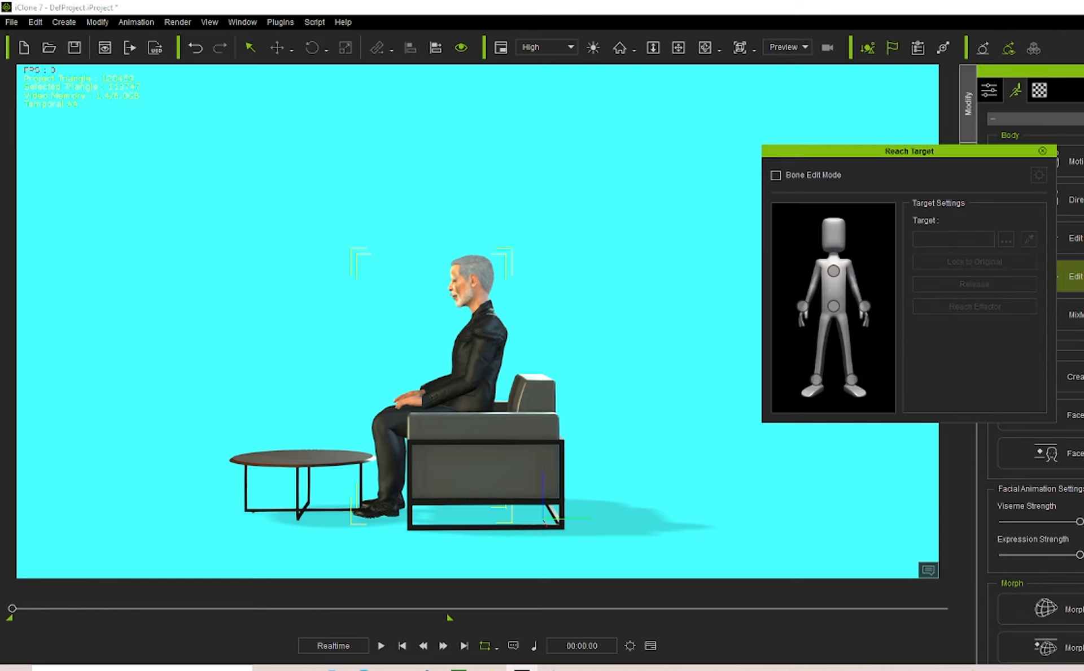
pyautogui.click(850, 383)
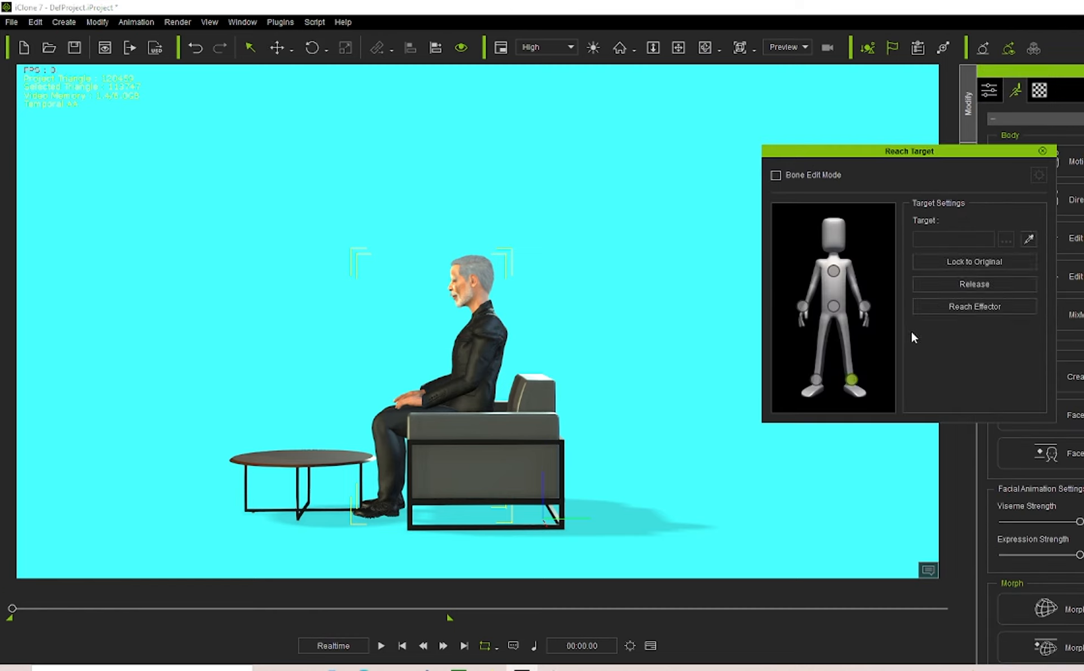
pyautogui.click(851, 382)
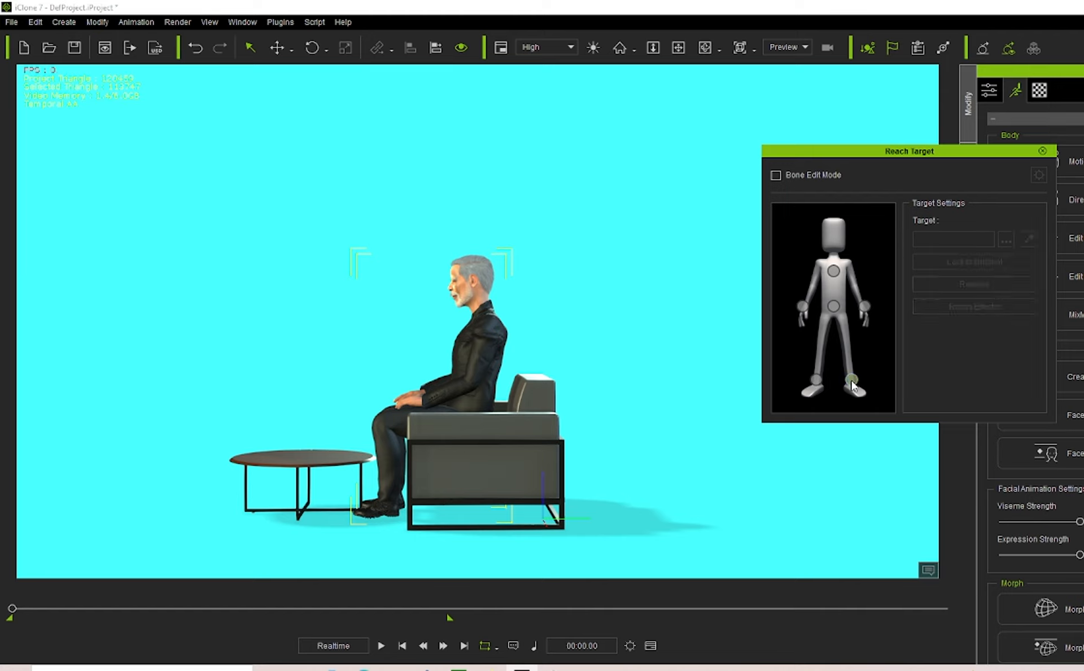
pyautogui.click(852, 380)
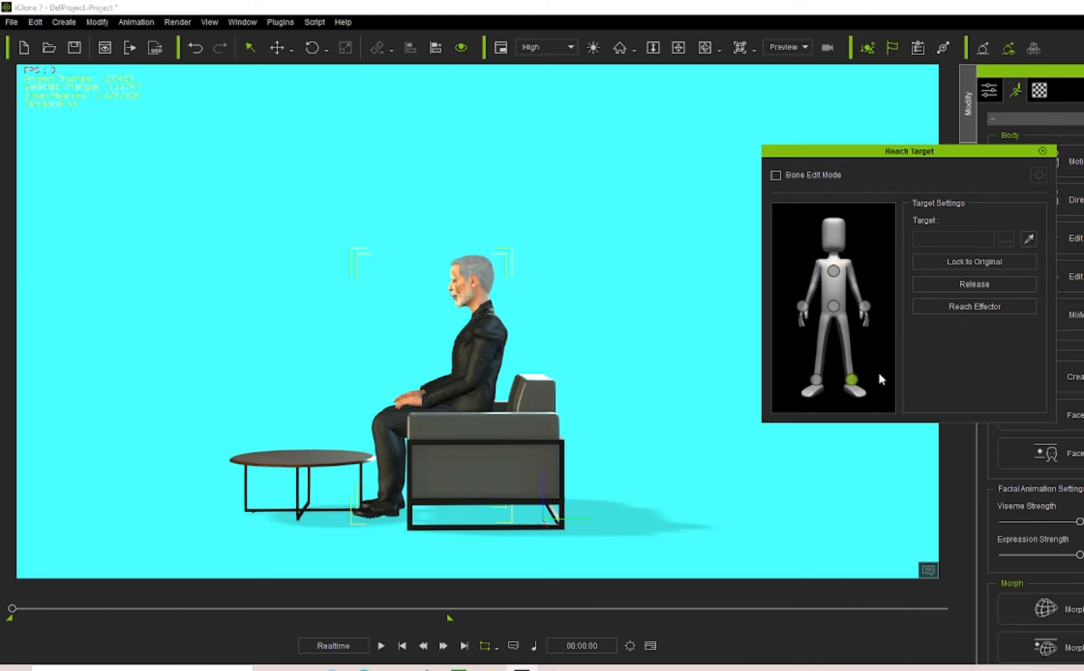
pyautogui.click(982, 305)
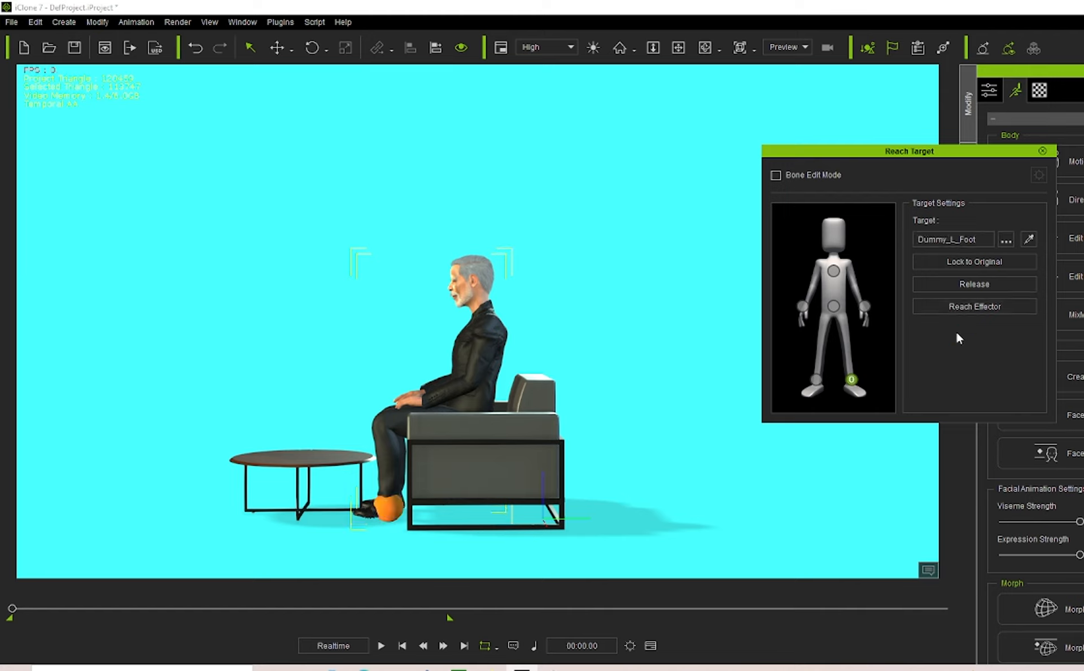
# Give the right foot a reach effector too, and close the Reach Target settings.
pyautogui.click(814, 381)
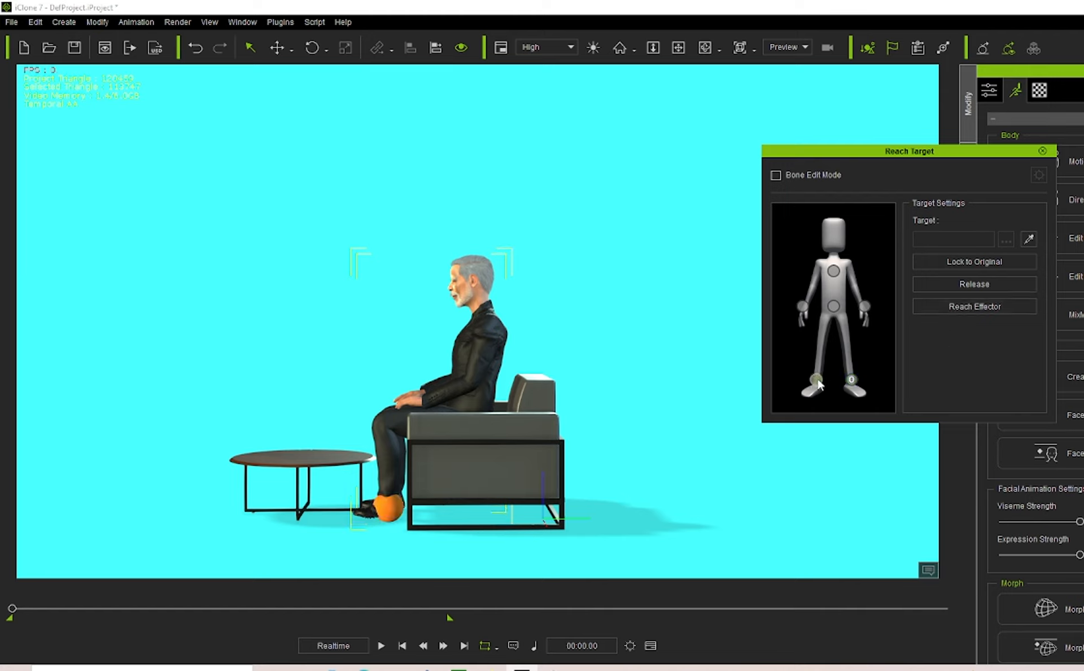
pyautogui.click(977, 305)
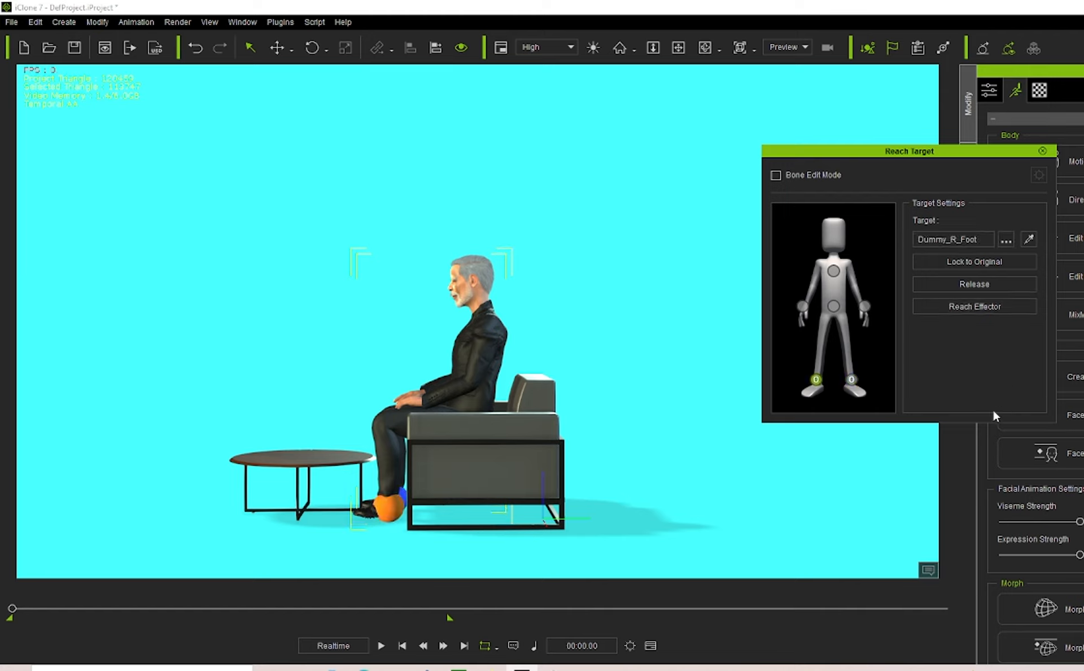
pyautogui.click(1043, 151)
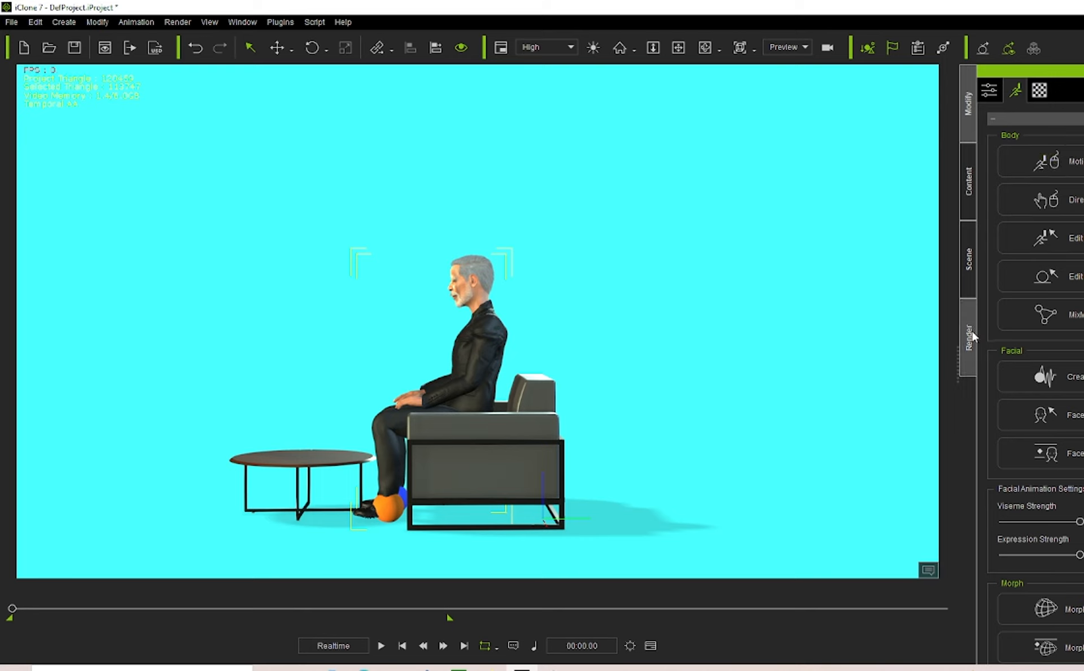
# Find the reach dummy under the avatar in the scene hierarchy and hide it from the viewport.
pyautogui.click(967, 248)
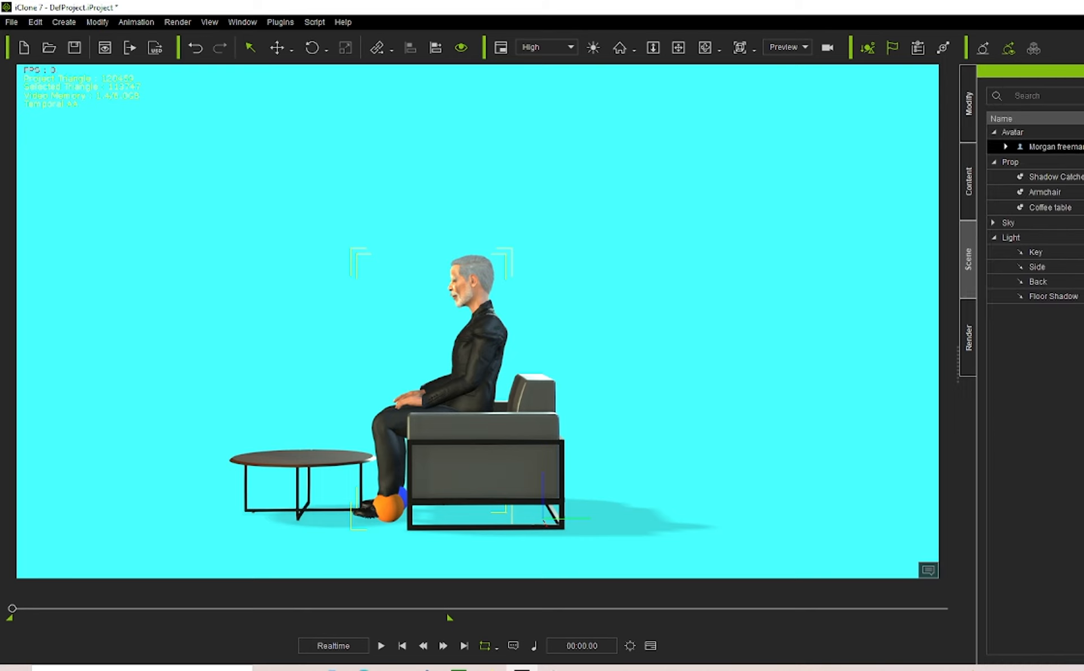
pyautogui.click(1005, 146)
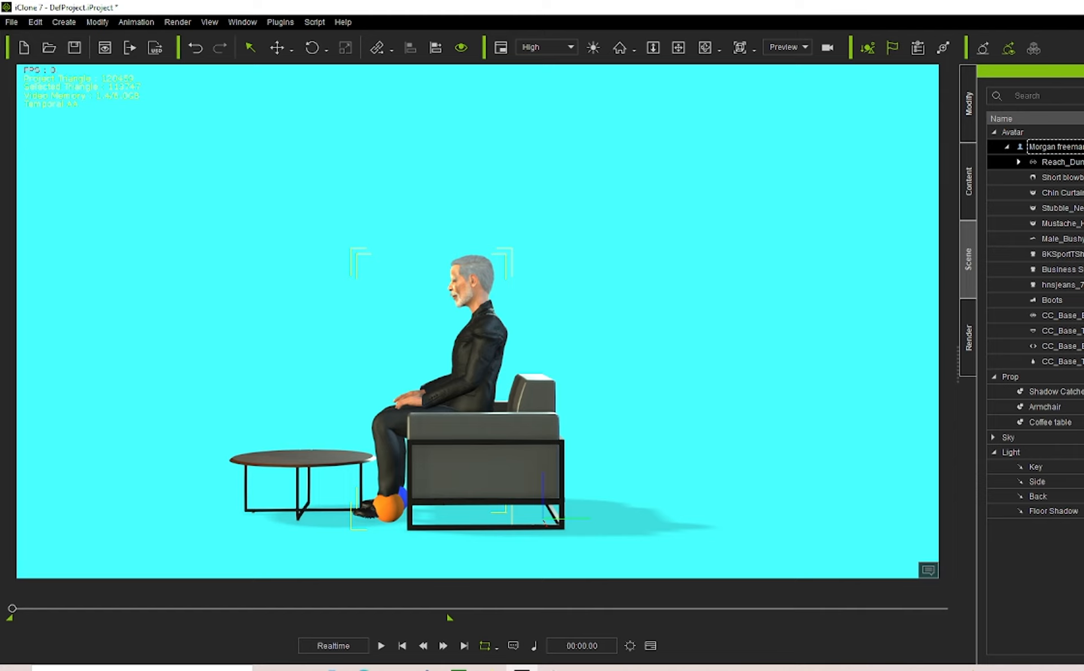
pyautogui.click(1056, 161)
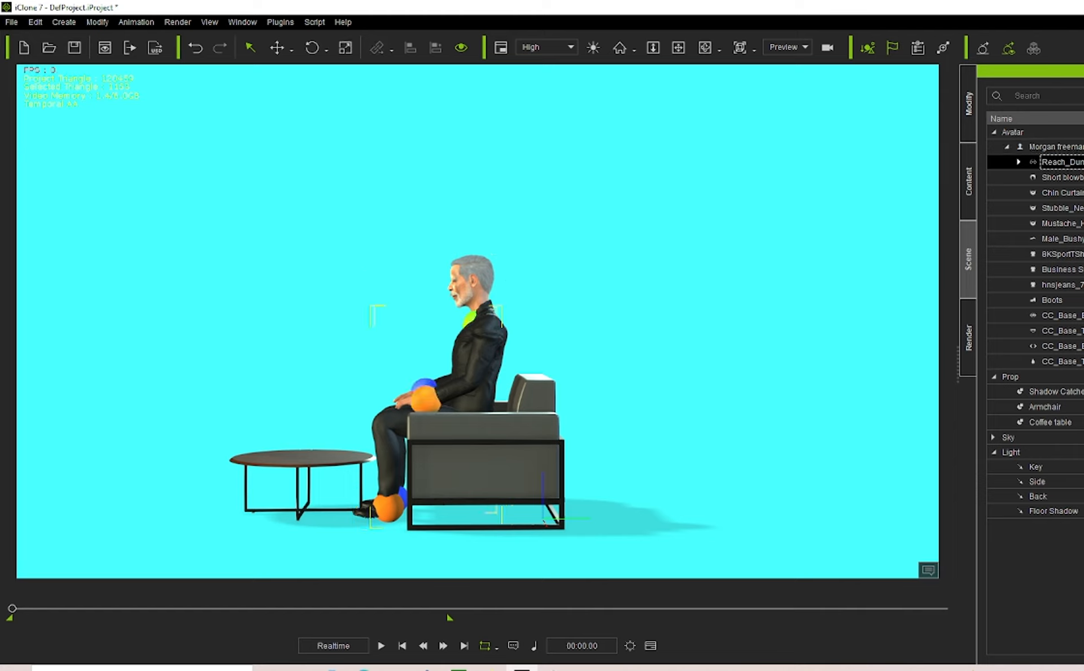
pyautogui.click(1080, 161)
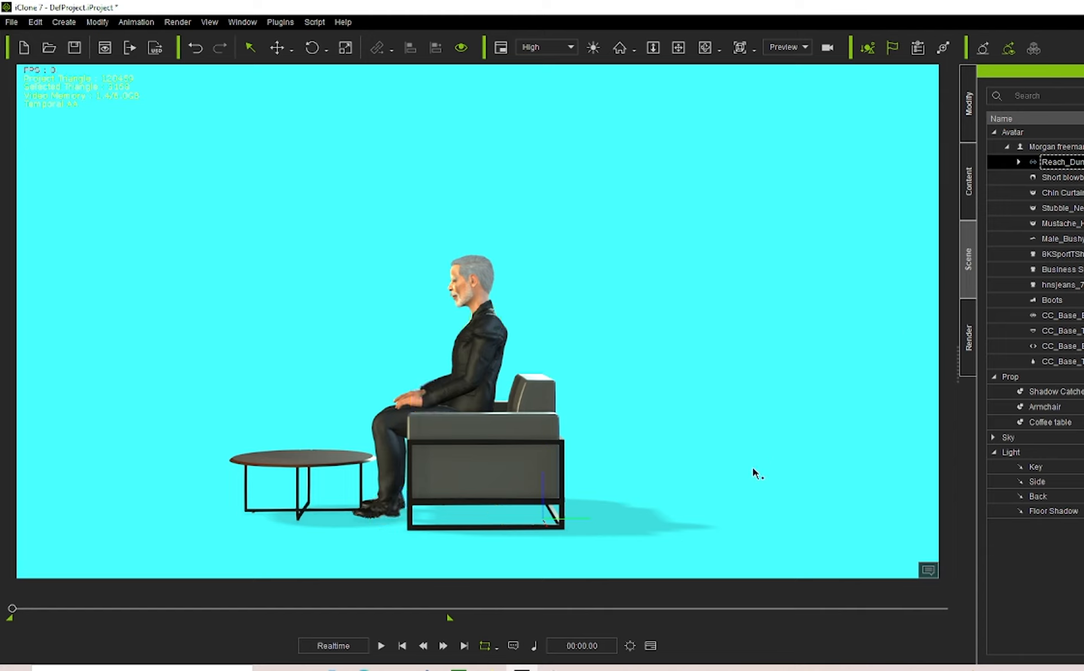
# Play back the stand-up animation repeatedly from the start in side view to check that the feet stay planted.
pyautogui.click(380, 651)
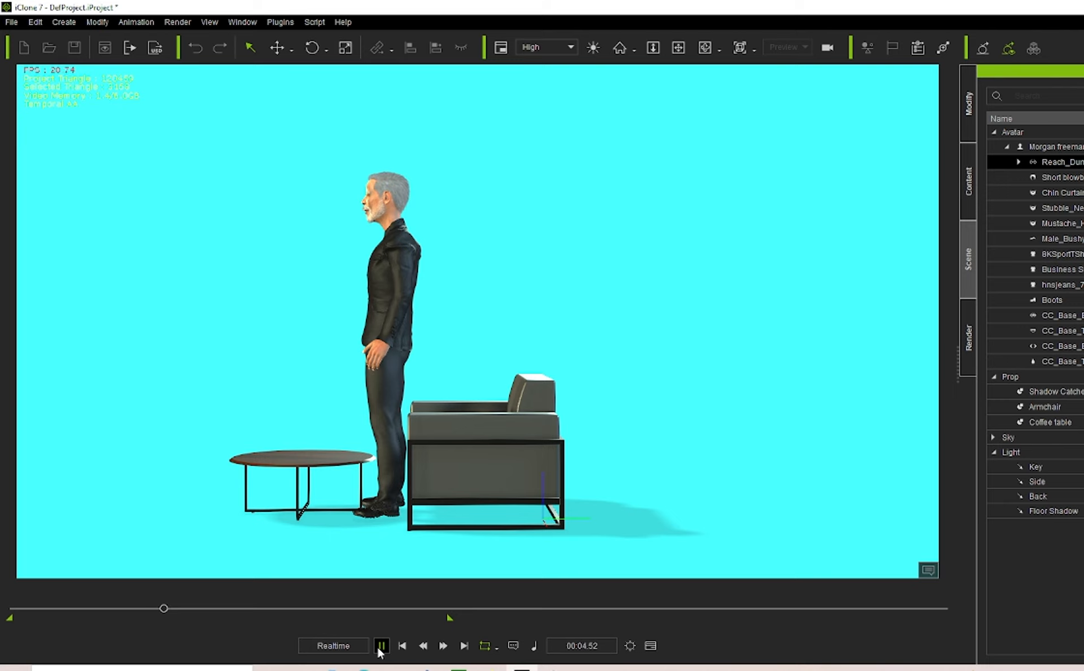
pyautogui.moveTo(170, 613); pyautogui.dragTo(2, 643)
pyautogui.click(381, 646)
pyautogui.press('space')
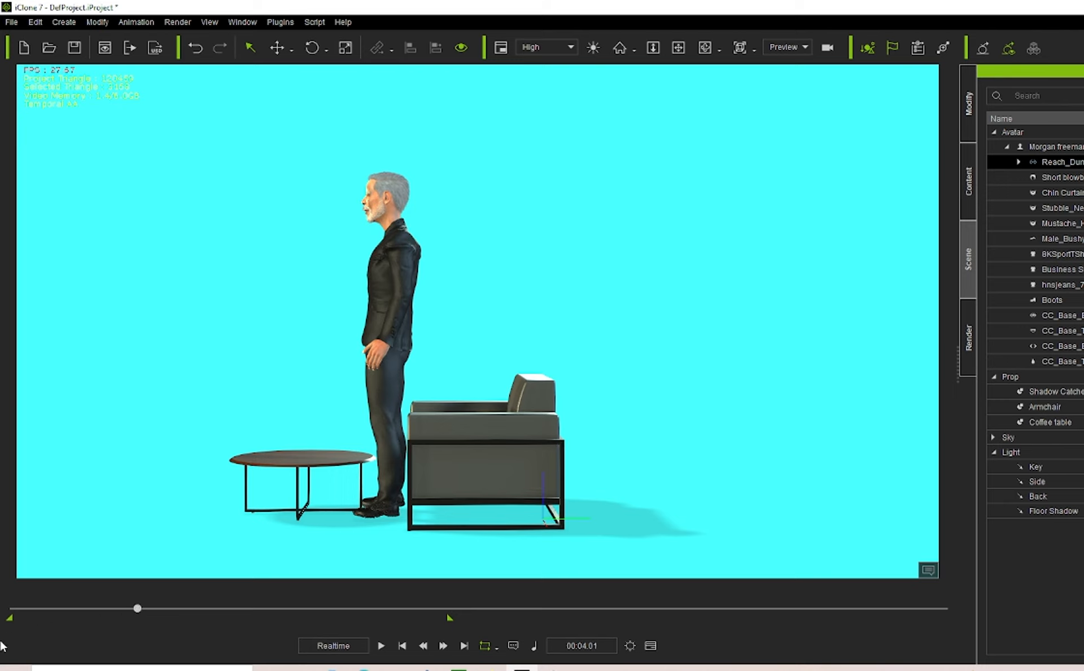
pyautogui.click(381, 645)
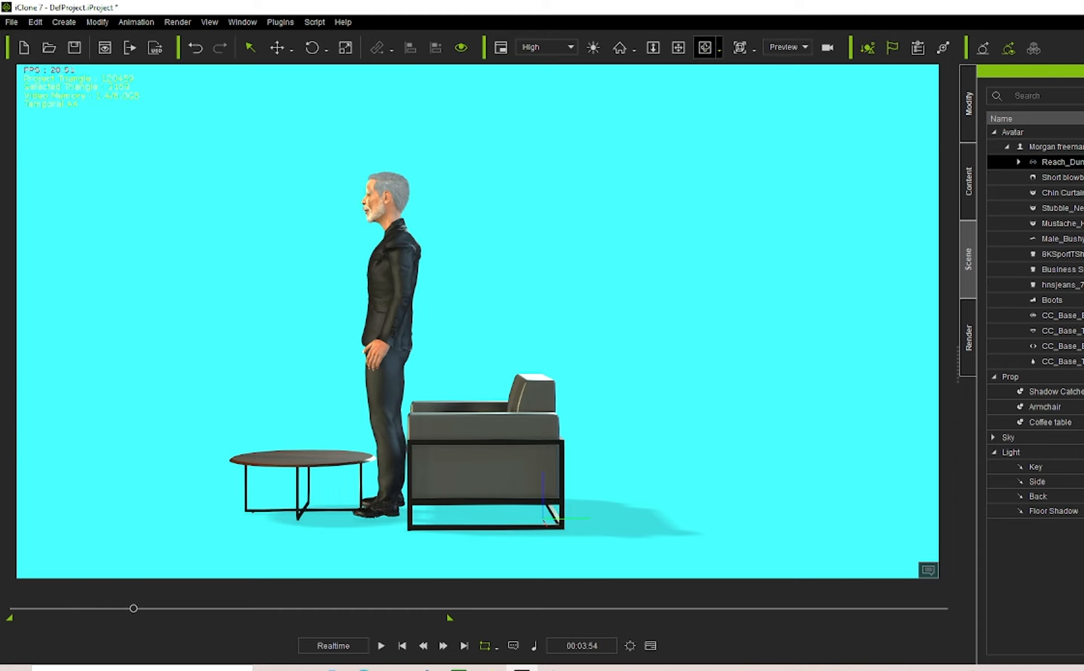
# Orbit around to the avatar's front and play the stand-up animation from frame 0.
pyautogui.click(705, 48)
pyautogui.moveTo(249, 403); pyautogui.dragTo(772, 435)
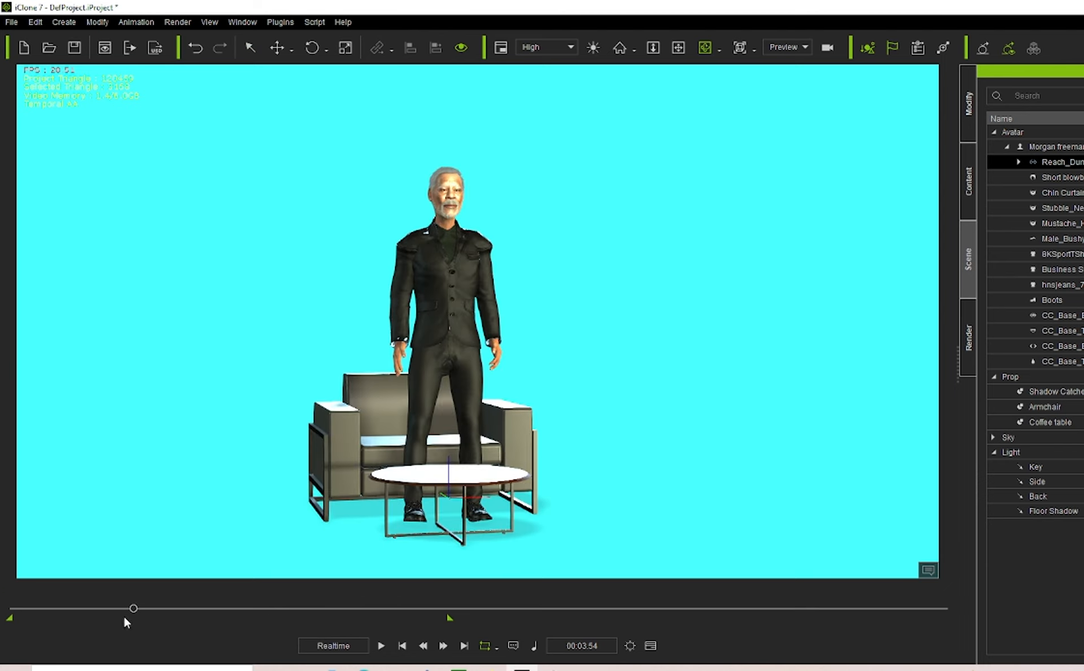
pyautogui.moveTo(133, 609); pyautogui.dragTo(12, 611)
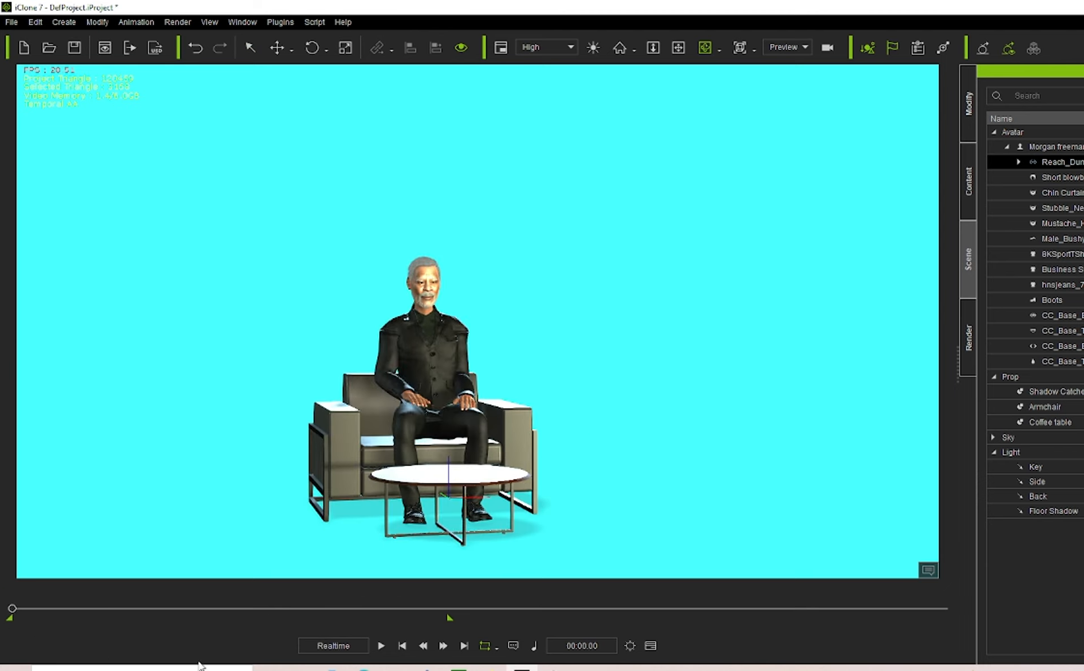
pyautogui.click(382, 646)
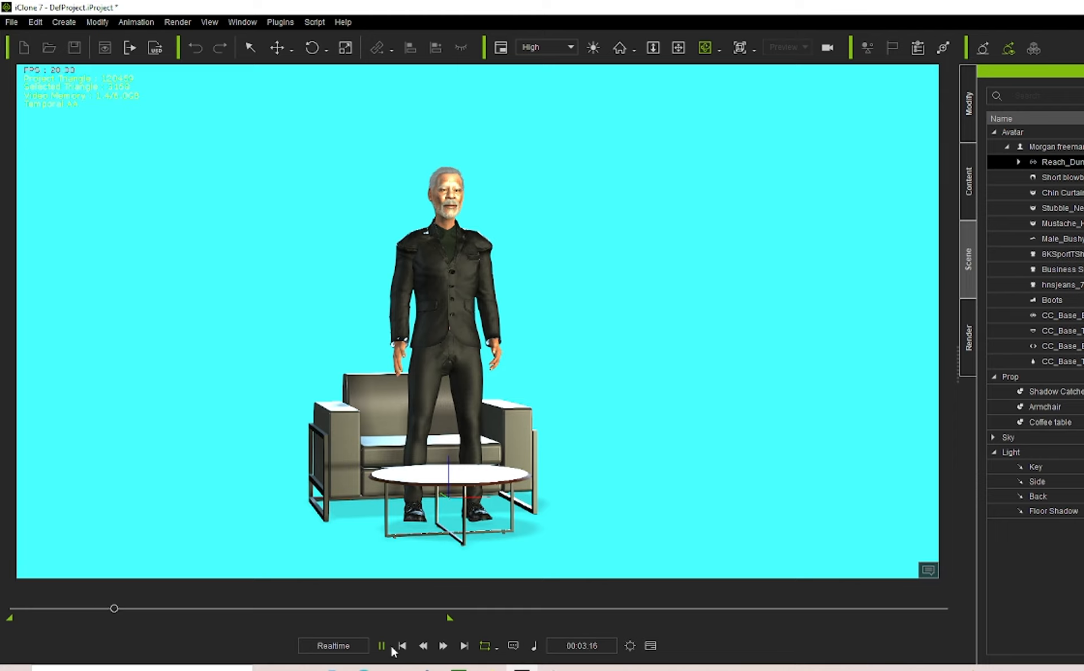
pyautogui.click(384, 647)
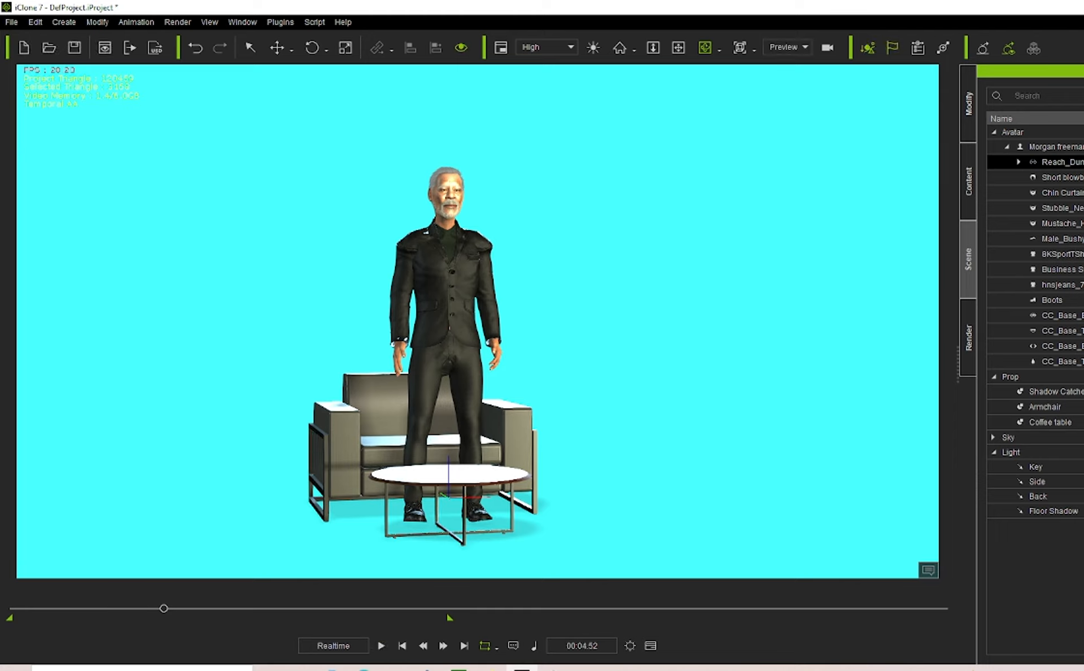
# Replay the stand-up animation from the first frame in front view and pause it once the avatar is standing.
pyautogui.moveTo(164, 608); pyautogui.dragTo(8, 610)
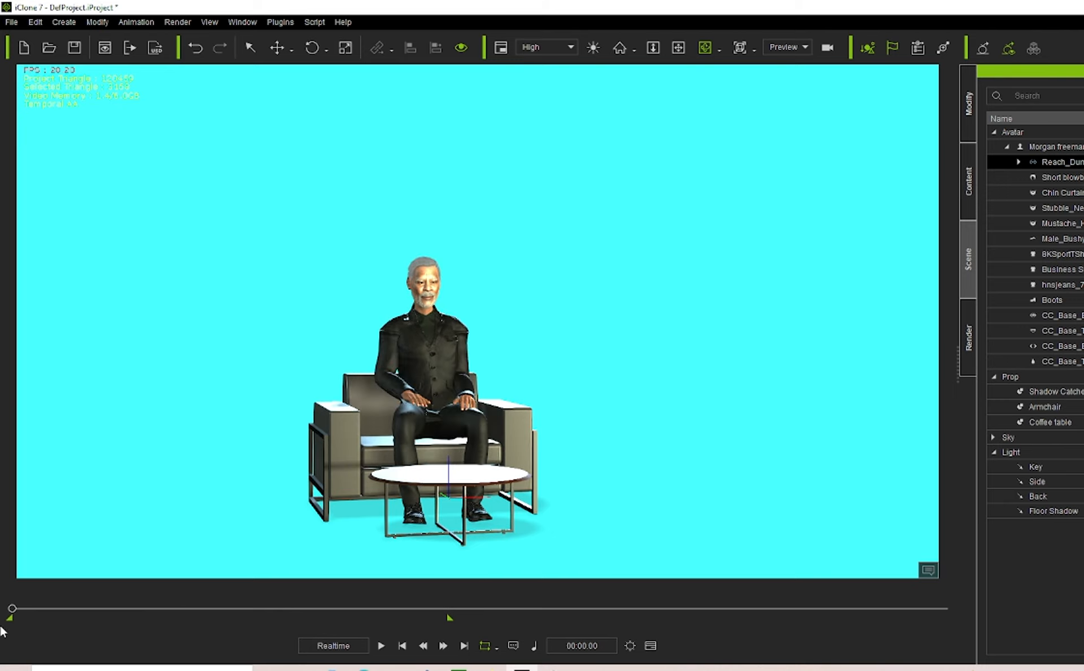
pyautogui.click(382, 646)
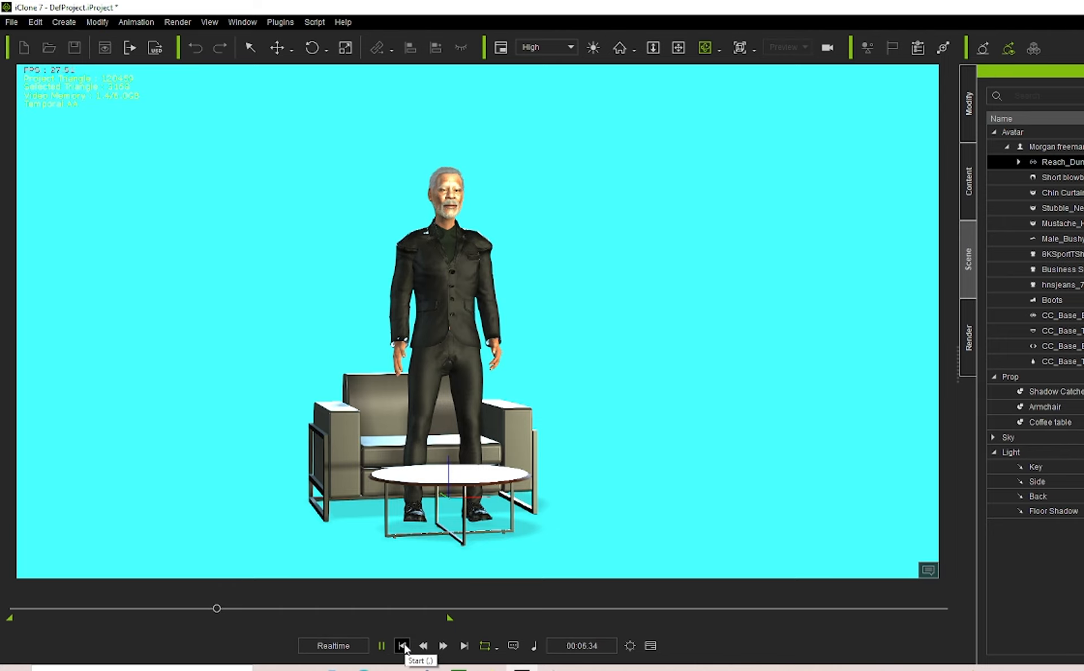
pyautogui.click(383, 647)
# Open the timeline clear of the avatar and go to the Motion Layer key at frame 79.
pyautogui.click(651, 645)
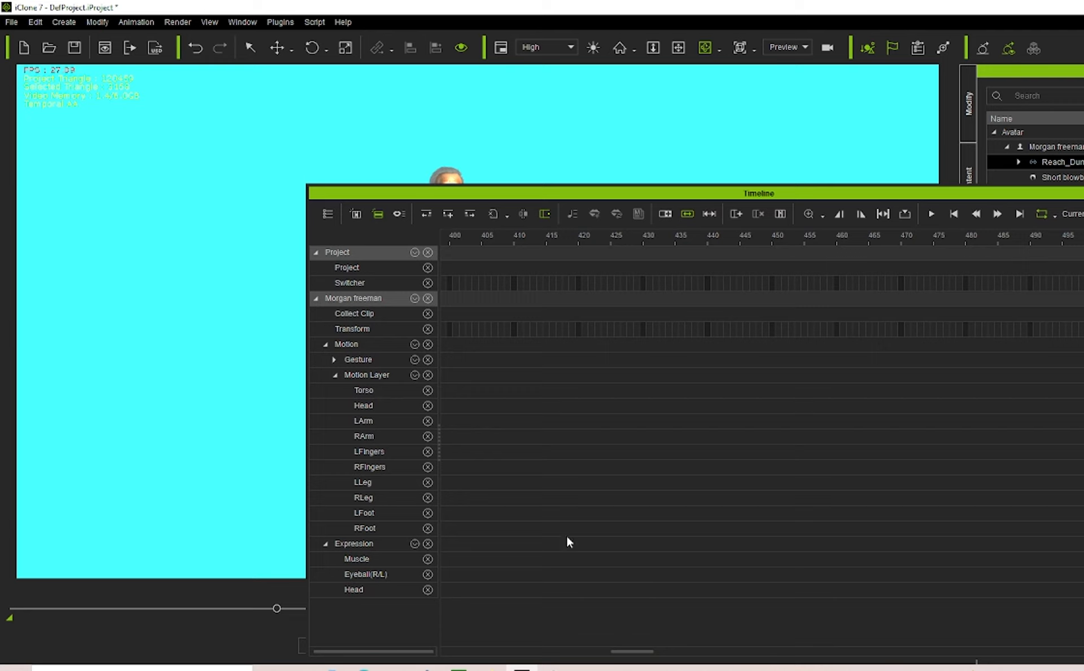
pyautogui.moveTo(624, 651); pyautogui.dragTo(434, 655)
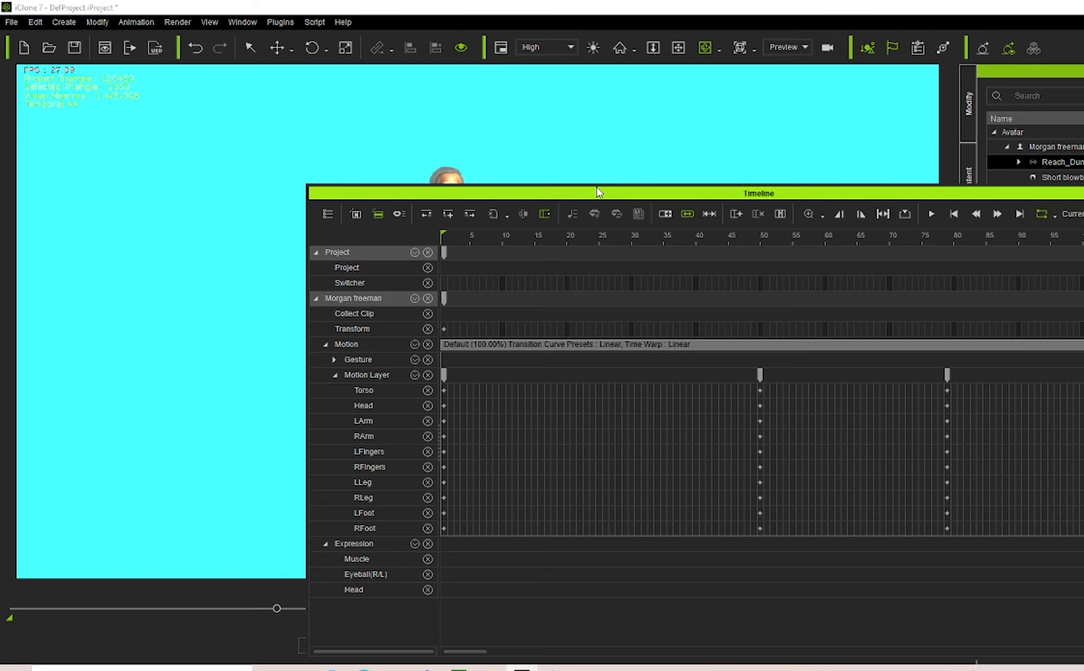
pyautogui.moveTo(598, 191); pyautogui.dragTo(342, 206)
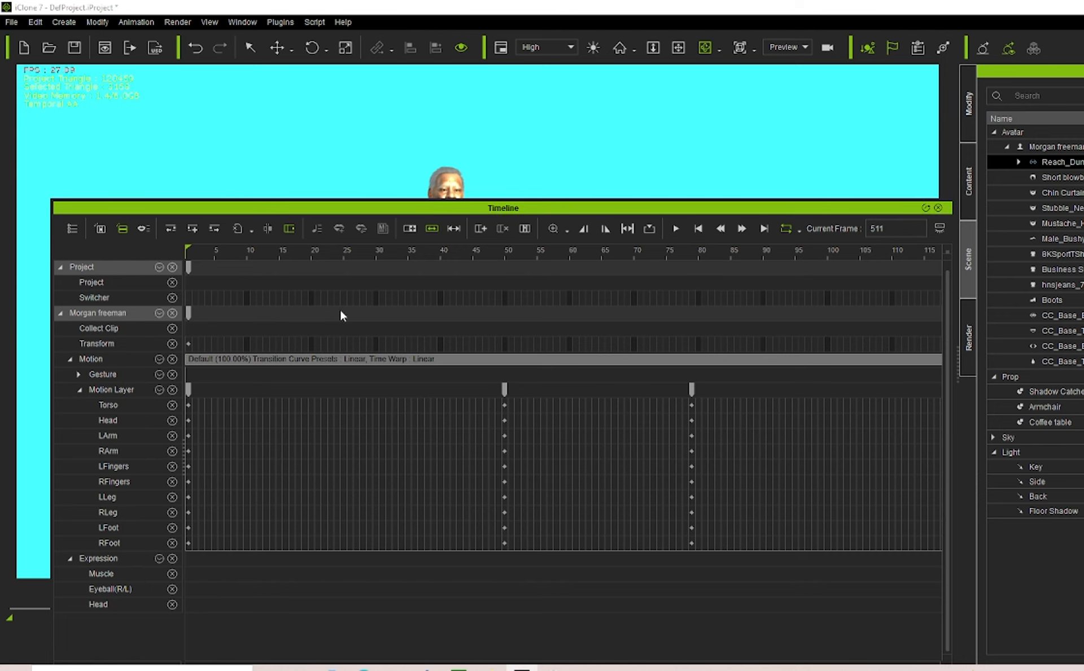
pyautogui.moveTo(370, 210); pyautogui.dragTo(389, 34)
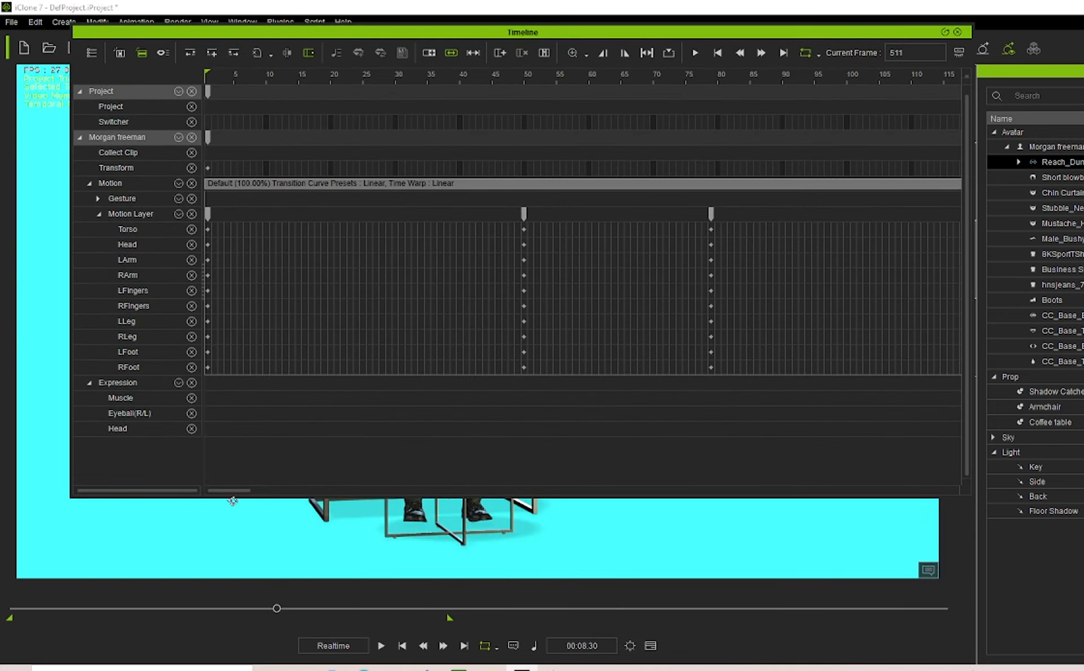
pyautogui.moveTo(229, 492); pyautogui.dragTo(243, 494)
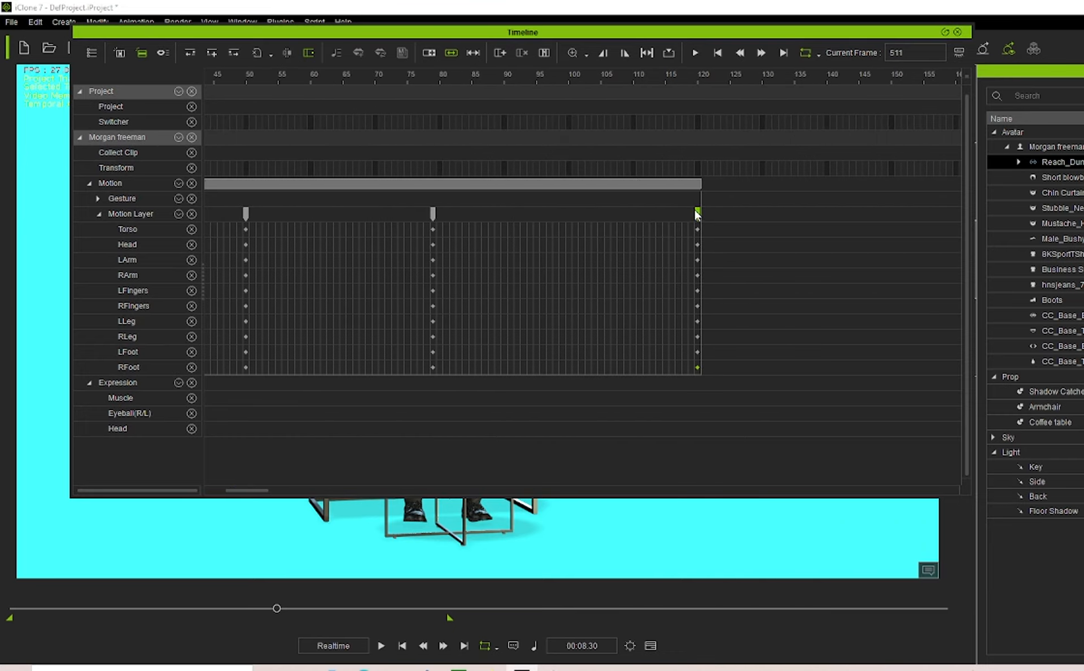
pyautogui.click(433, 213)
pyautogui.moveTo(465, 39); pyautogui.dragTo(913, 101)
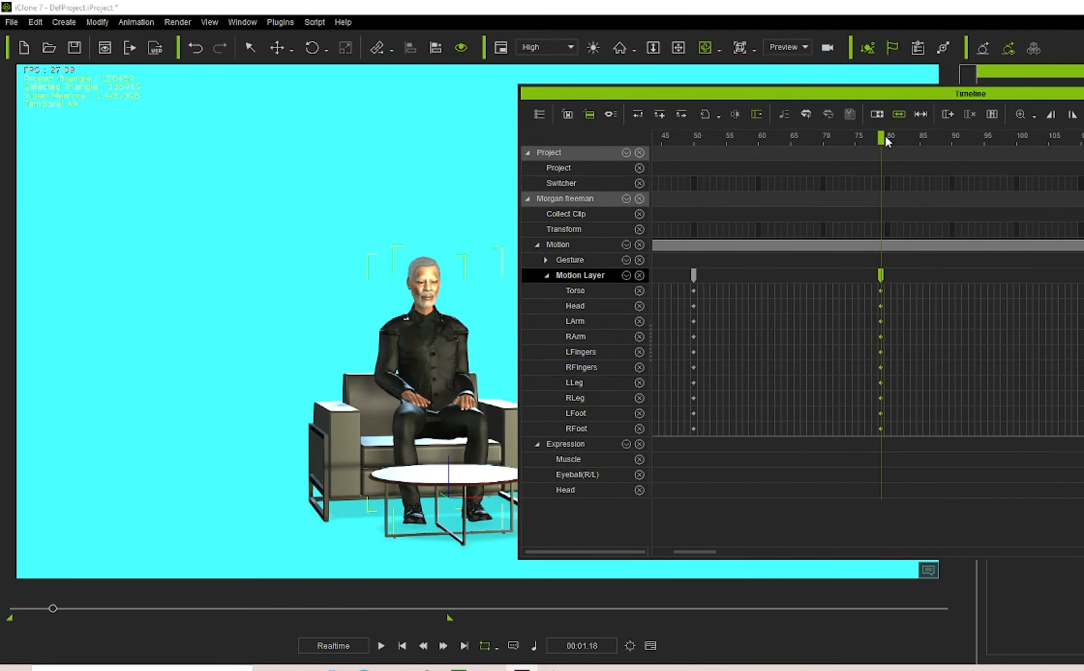
pyautogui.moveTo(887, 136); pyautogui.dragTo(881, 226)
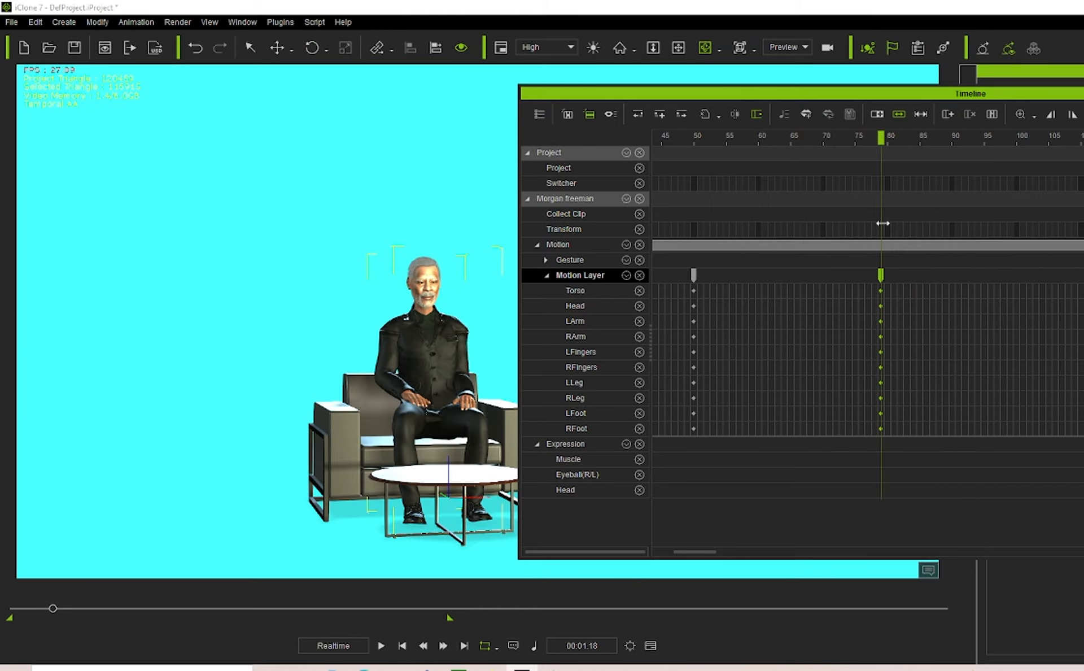
# Add a Motion Layer key at frame 90 and overwrite it with a copy of the seated-pose key from frame 79.
pyautogui.doubleClick(950, 279)
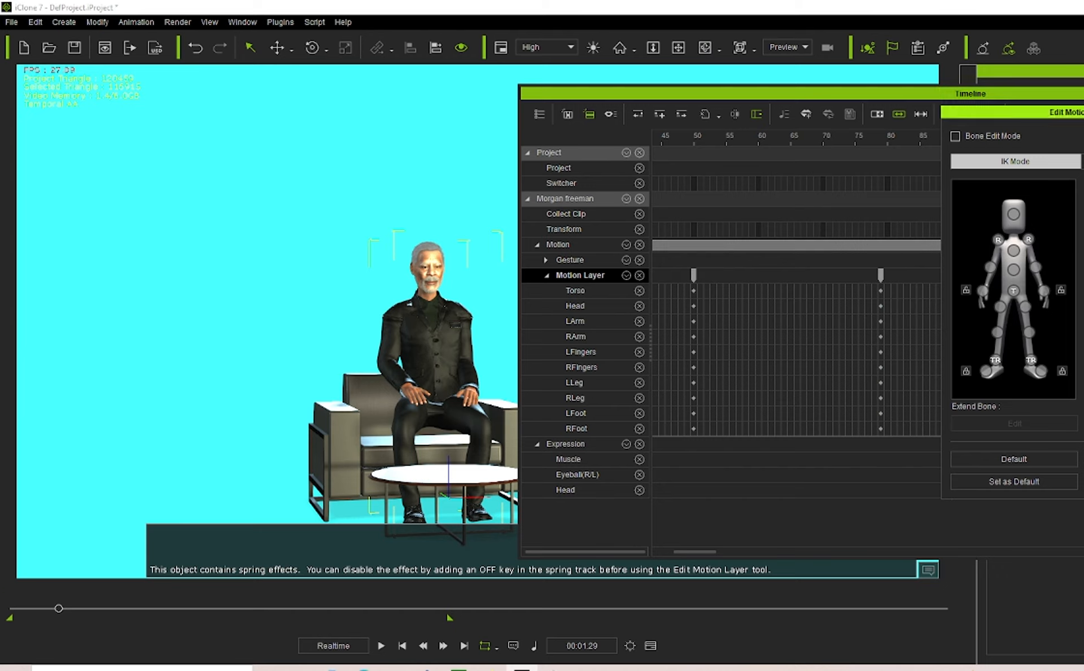
pyautogui.click(1083, 113)
pyautogui.click(951, 275)
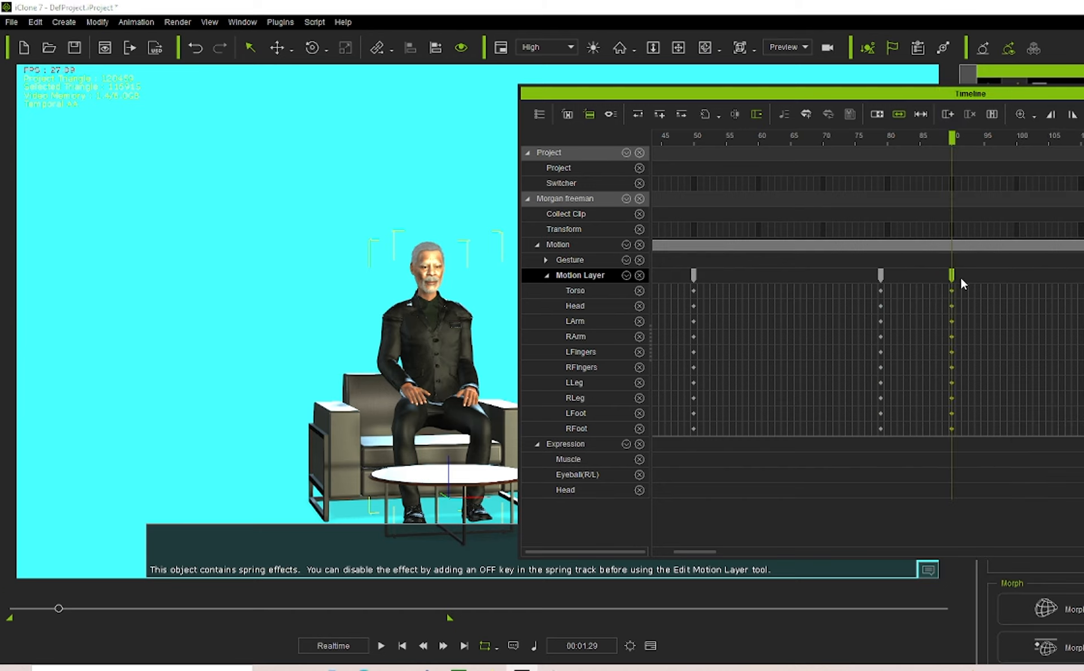
pyautogui.click(881, 275)
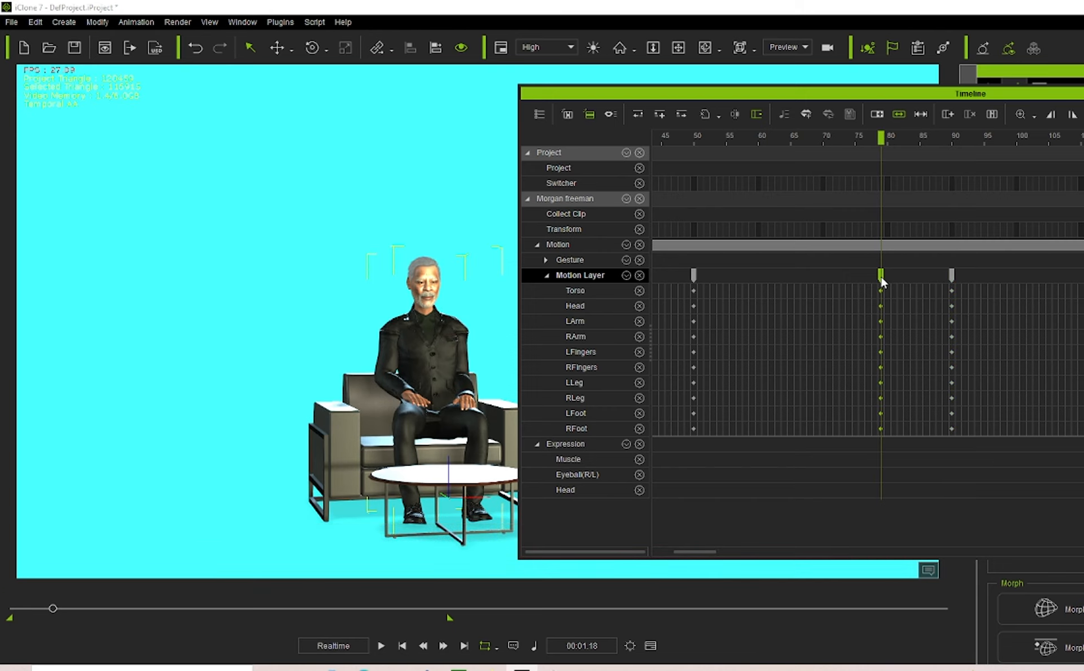
pyautogui.moveTo(935, 300); pyautogui.dragTo(965, 290)
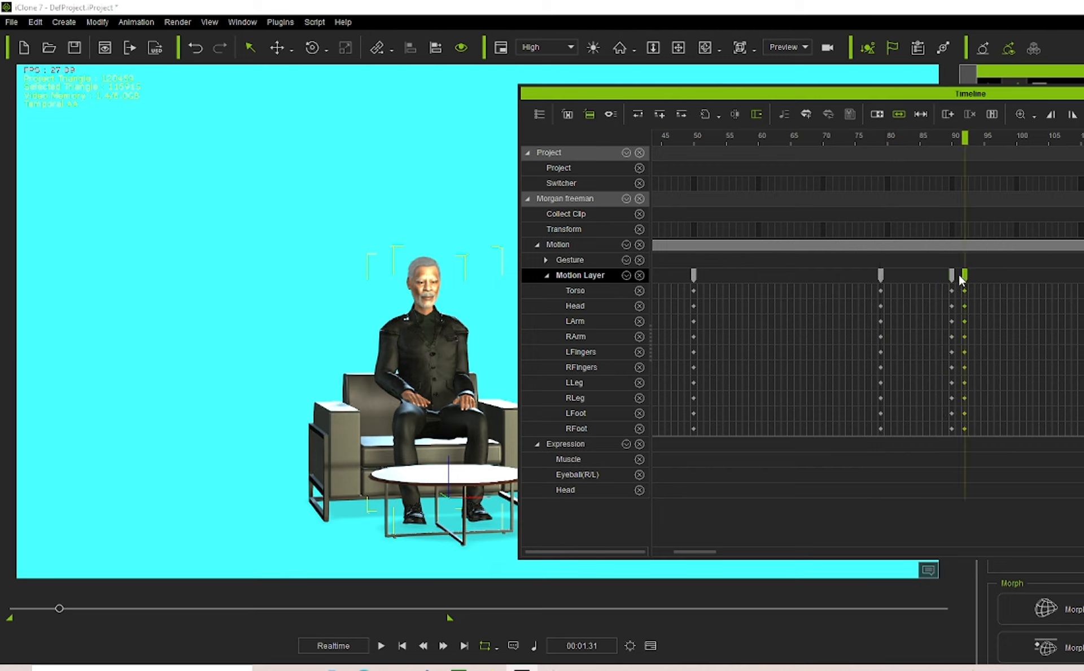
pyautogui.click(965, 262)
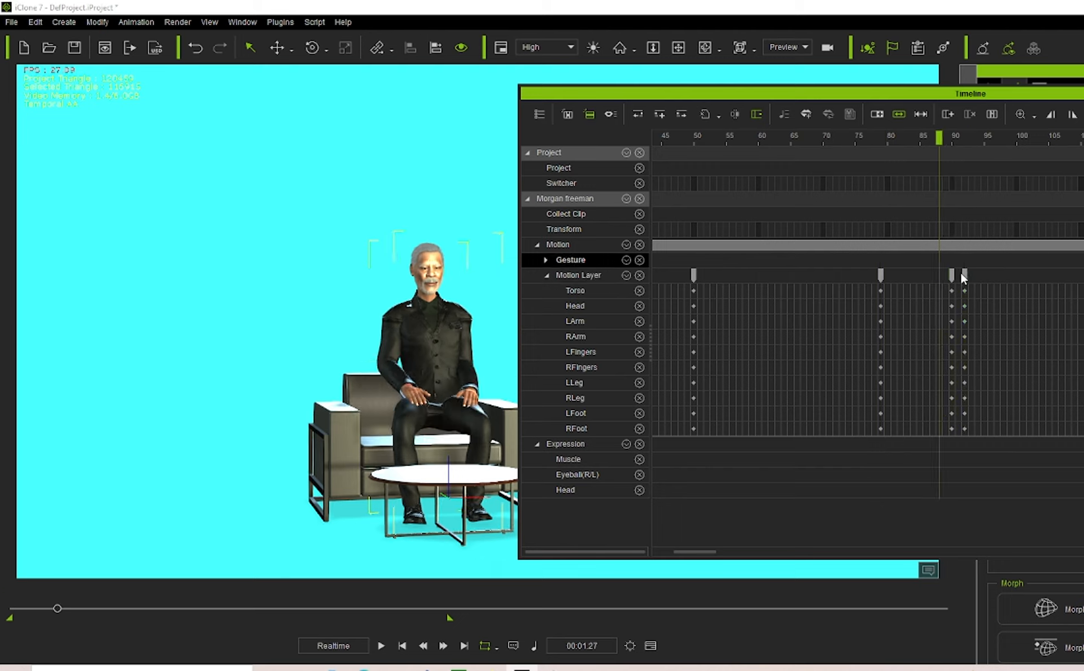
pyautogui.moveTo(965, 275); pyautogui.dragTo(952, 277)
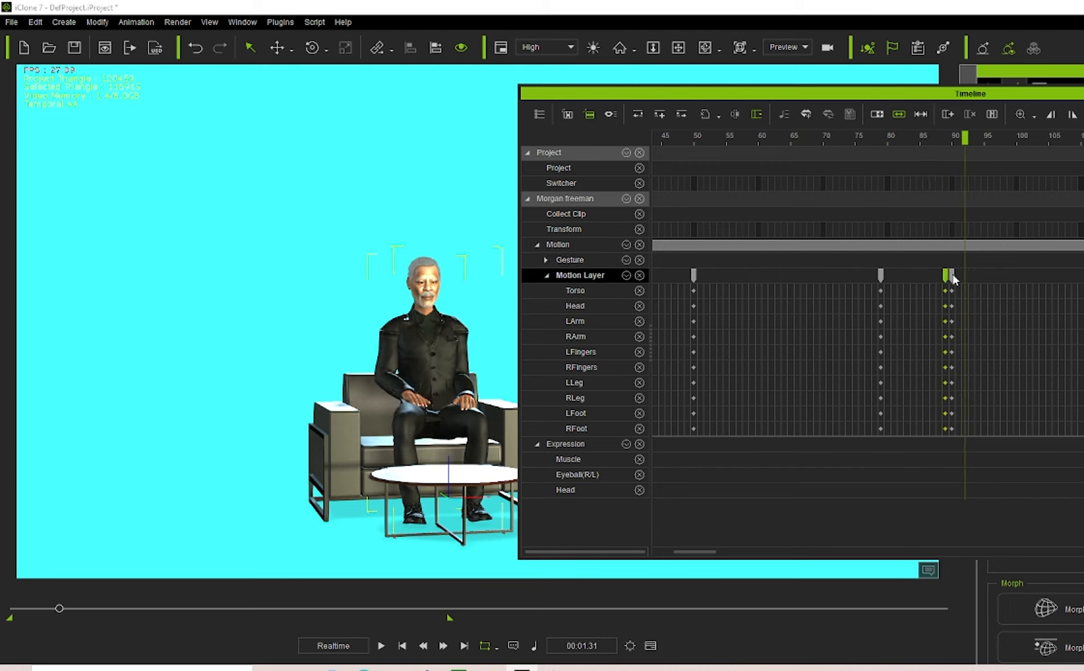
pyautogui.press('Left')
pyautogui.press('Left')
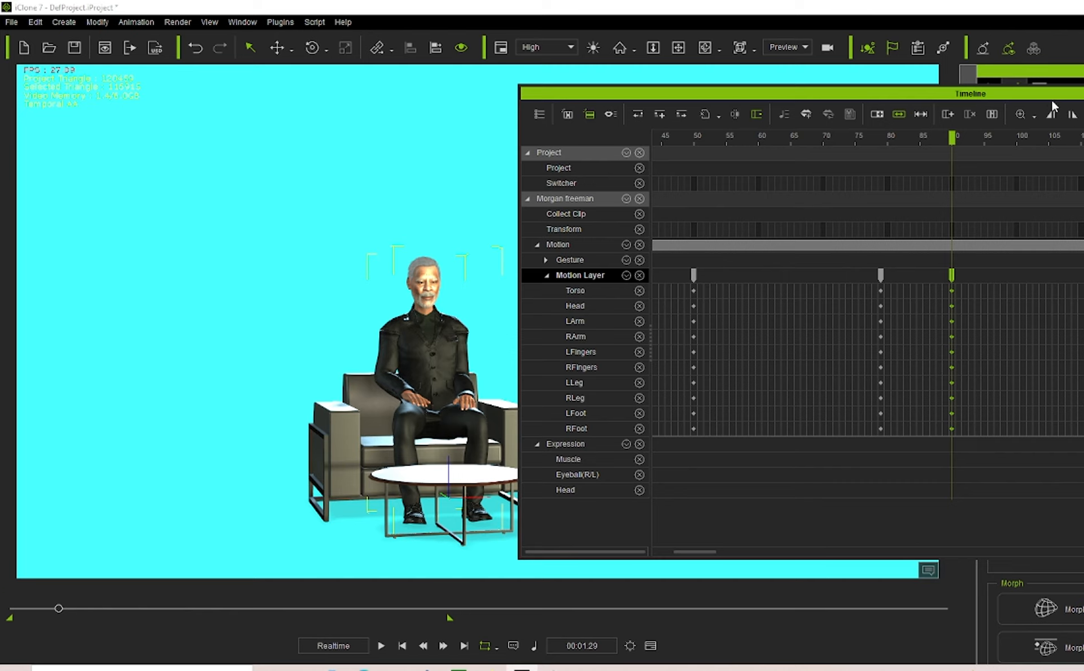
# Add a standing-pose Motion Layer key at frame 130 and delete the one at frame 120.
pyautogui.moveTo(1024, 99); pyautogui.dragTo(750, 100)
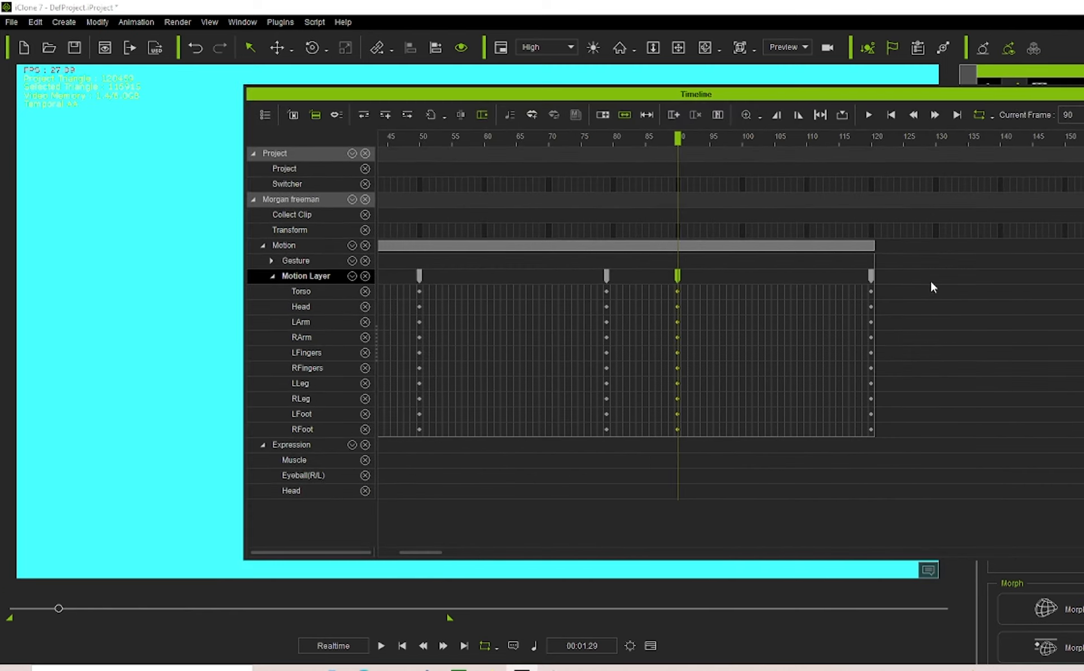
pyautogui.click(934, 275)
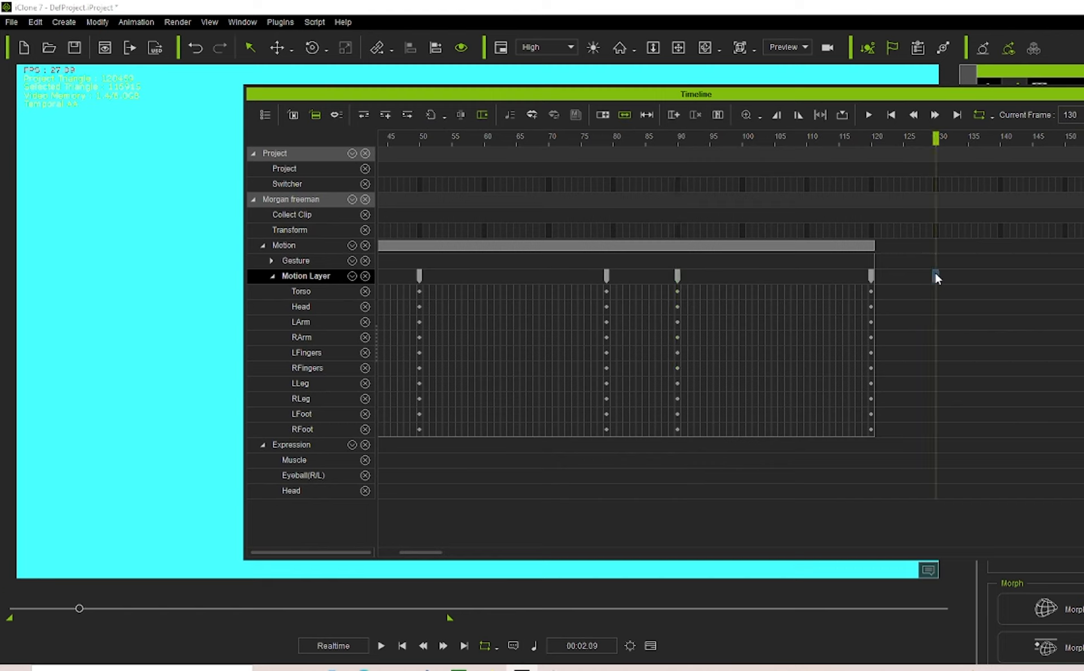
pyautogui.click(935, 273)
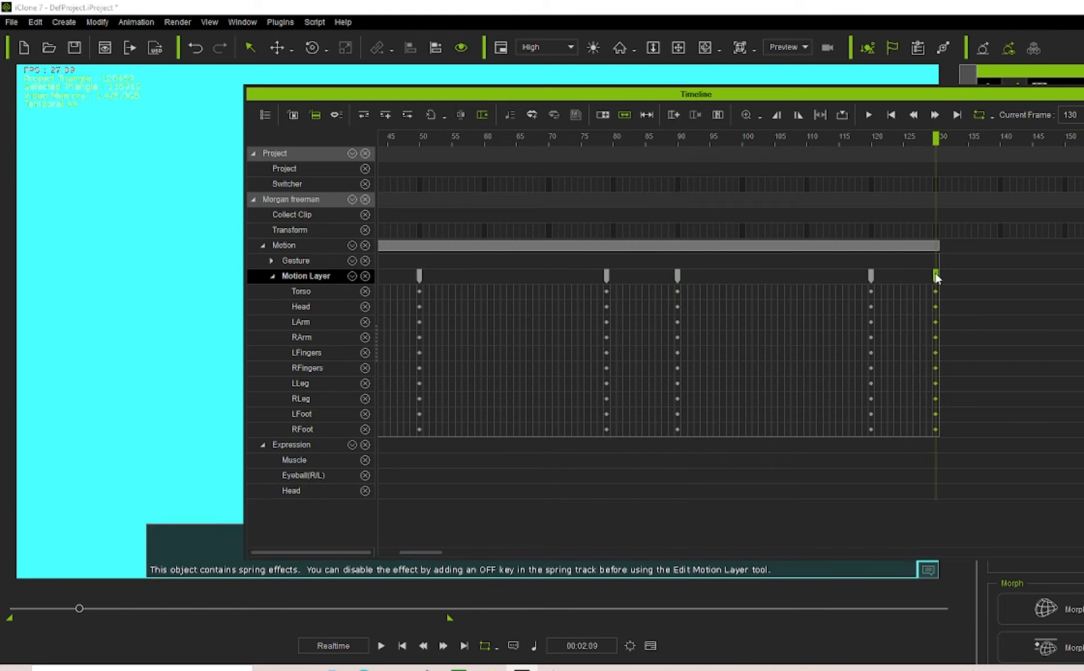
pyautogui.click(870, 276)
# At the frame 90 key, rotate the avatar's waist in side view so the upper body leans forward over the knees.
pyautogui.click(678, 275)
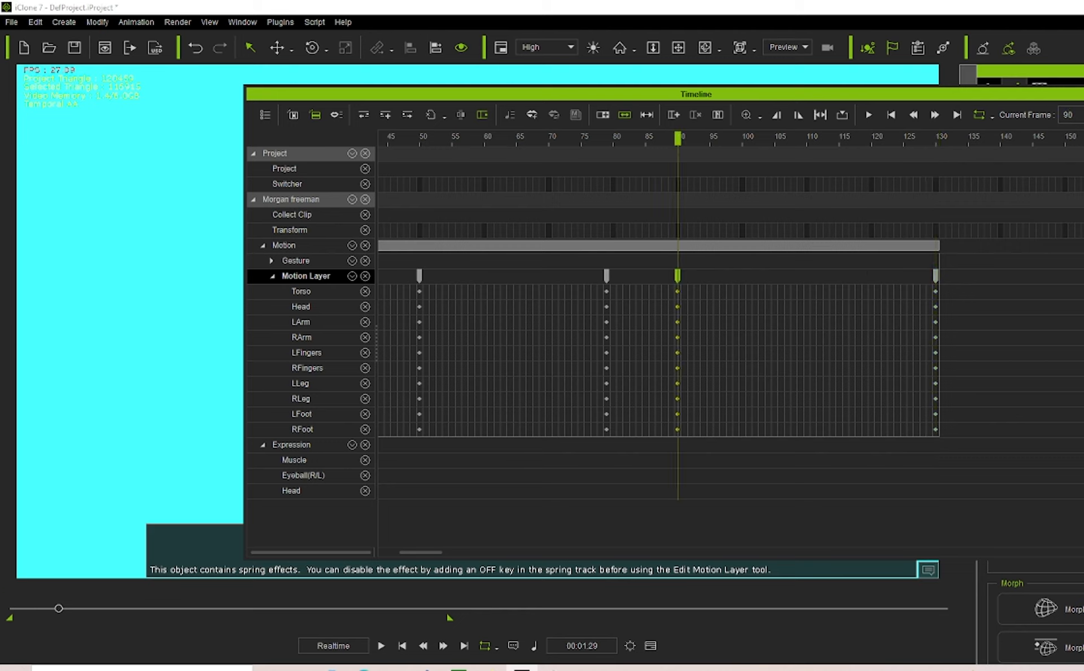
pyautogui.press('F3')
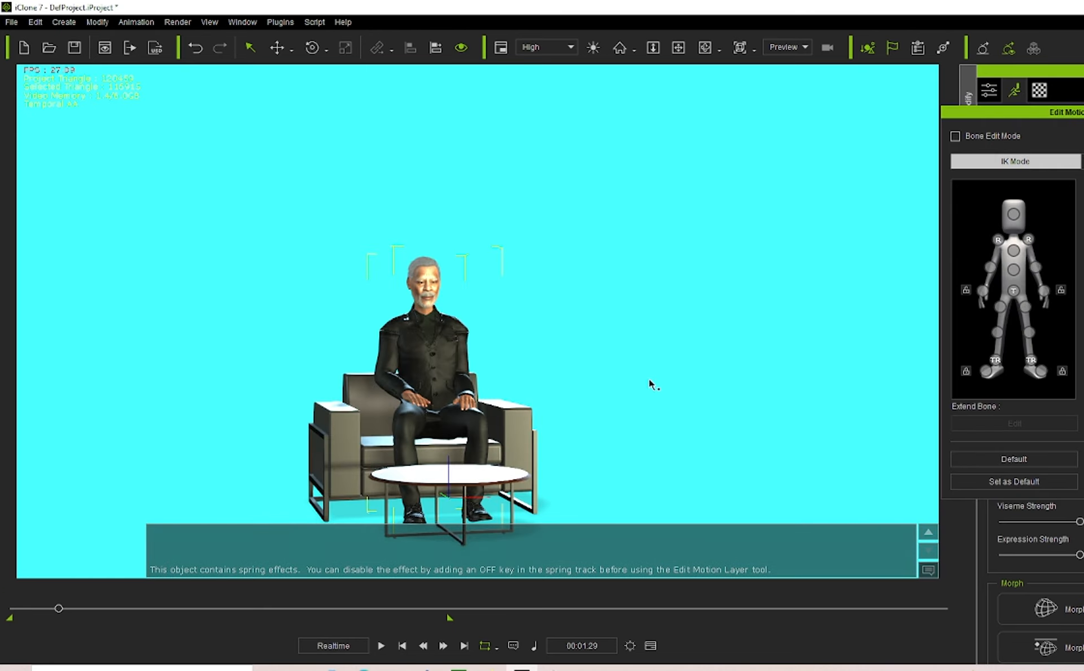
pyautogui.click(1015, 270)
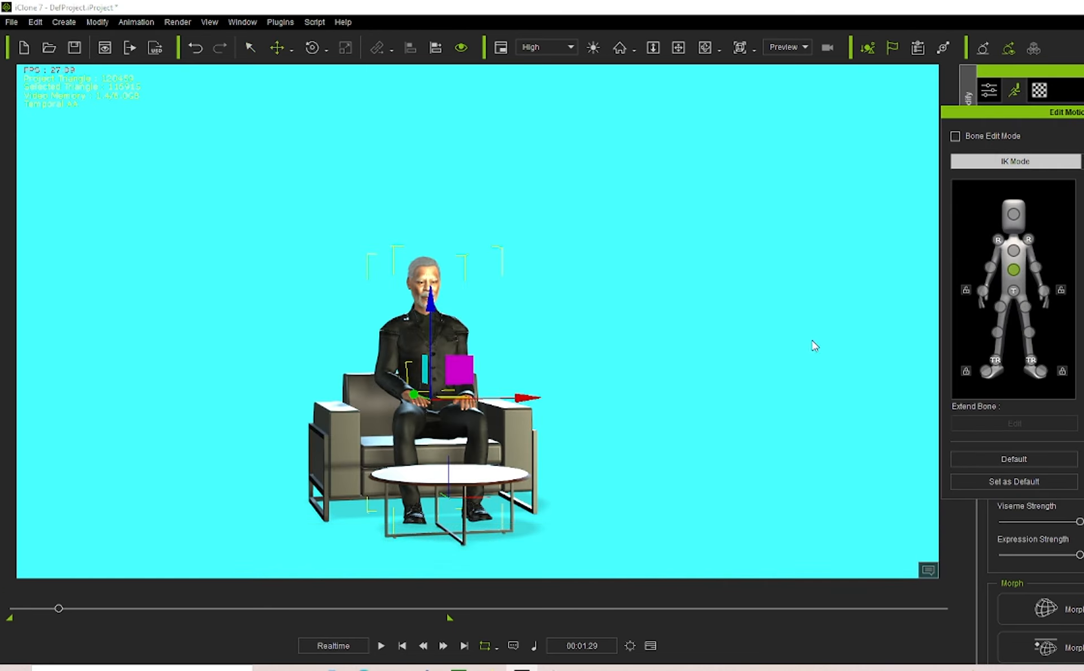
pyautogui.click(704, 47)
pyautogui.moveTo(698, 358); pyautogui.dragTo(323, 433)
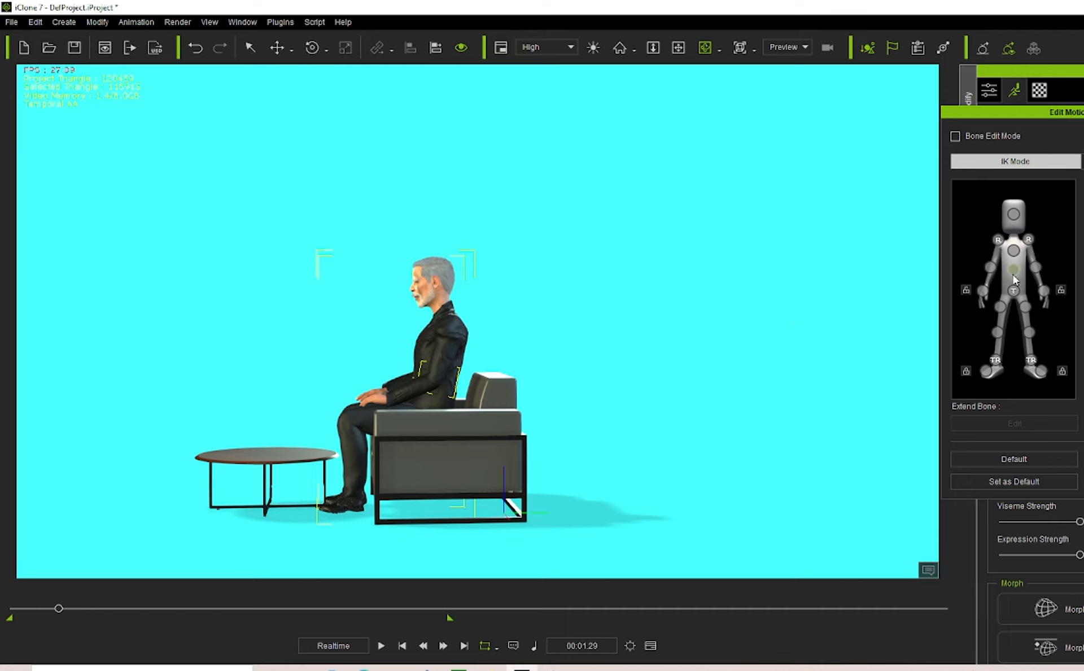
pyautogui.click(313, 47)
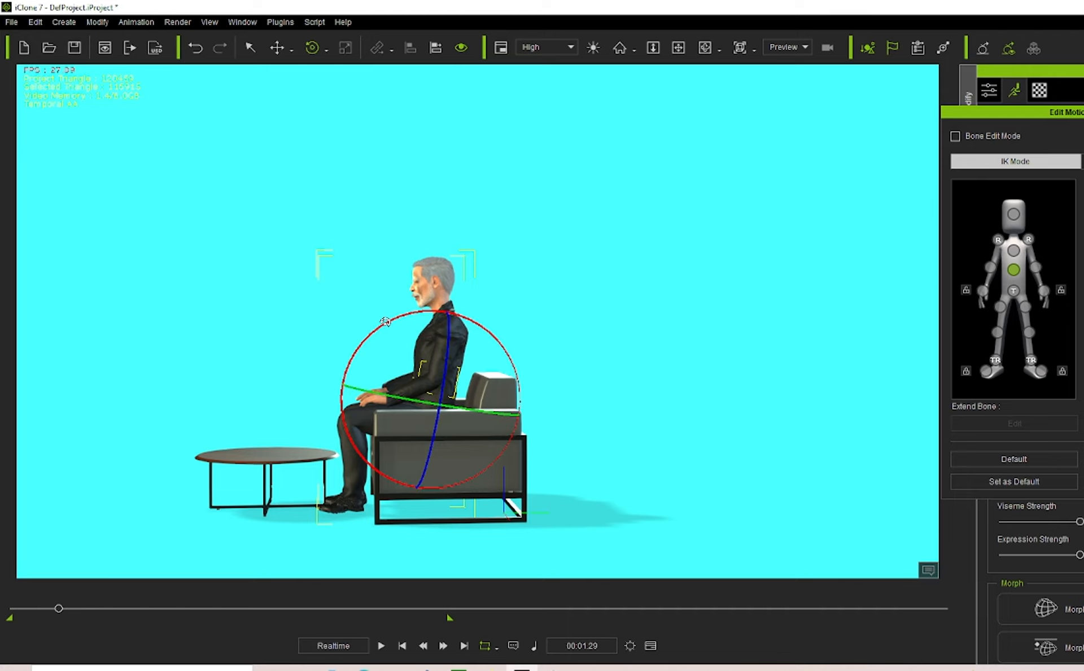
pyautogui.moveTo(385, 321); pyautogui.dragTo(380, 344)
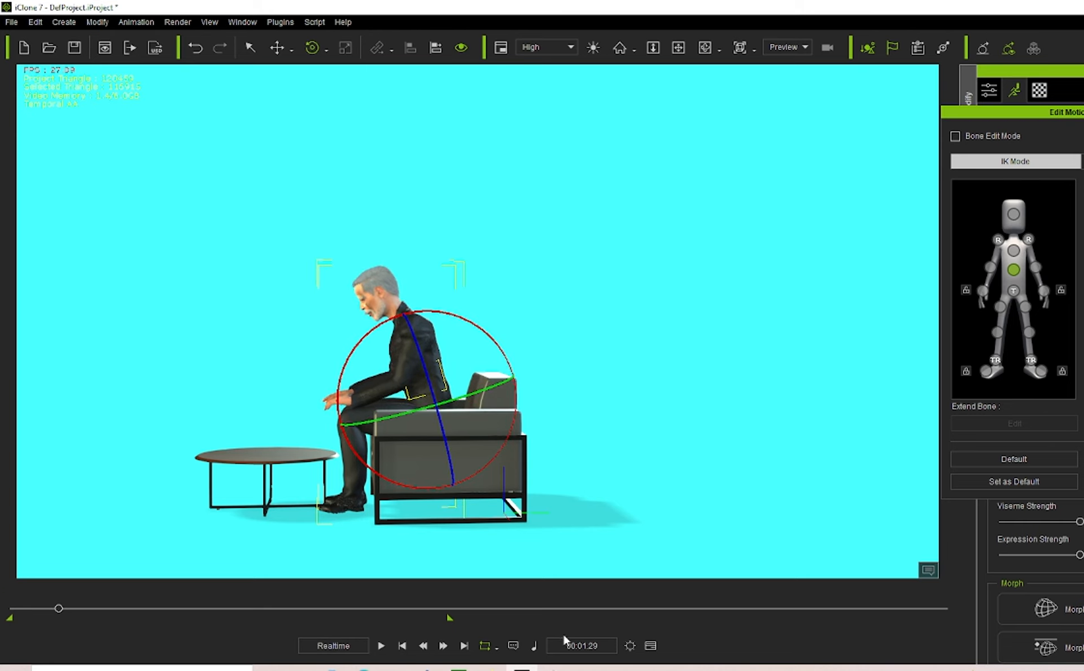
# Play the animation repeatedly from the first frame in side view to check the forward lean before standing up.
pyautogui.click(650, 645)
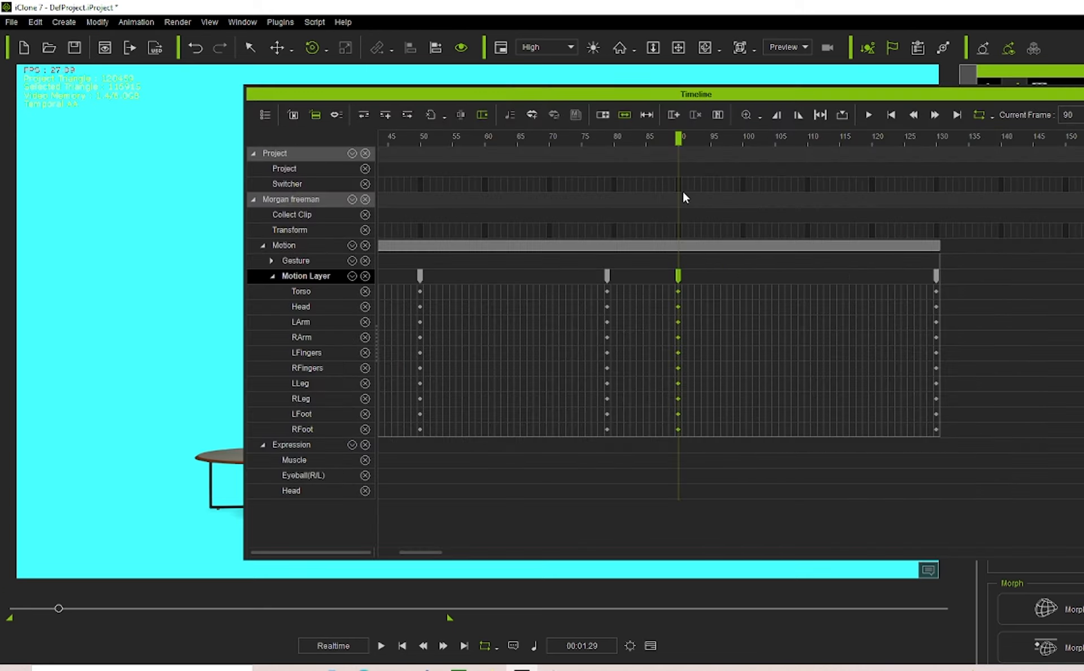
pyautogui.moveTo(681, 141); pyautogui.dragTo(3, 438)
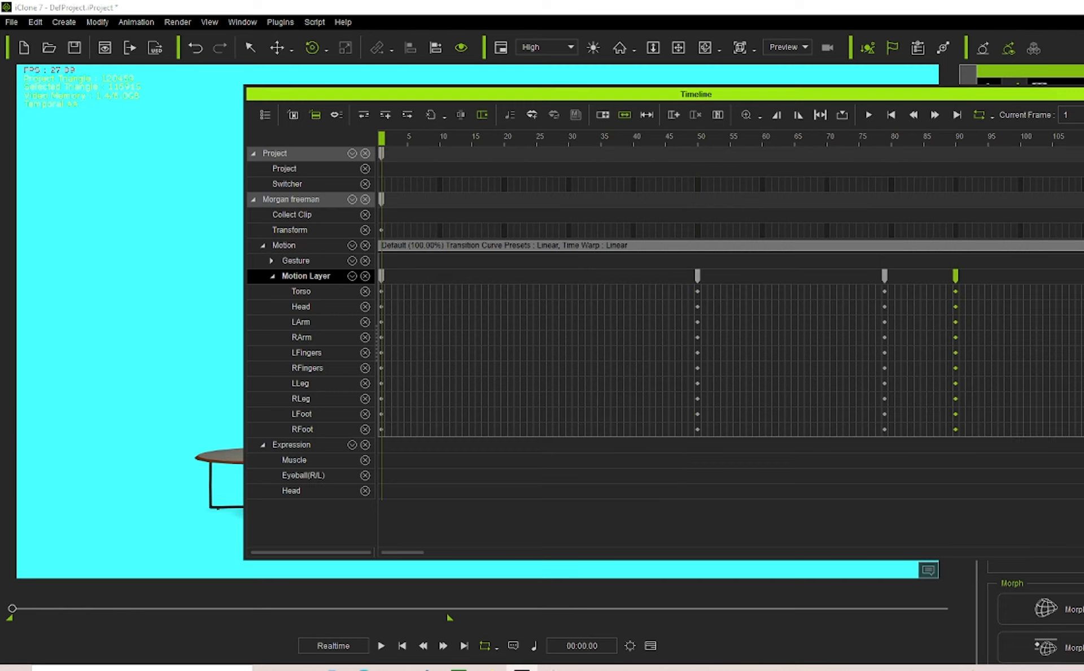
pyautogui.press('F3')
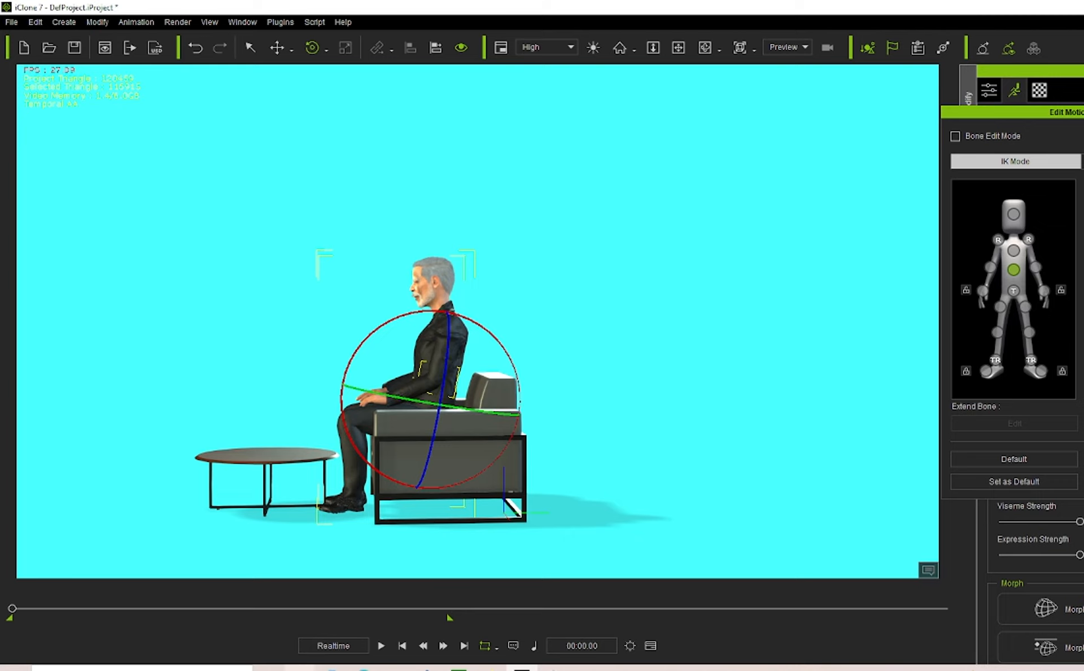
pyautogui.click(382, 644)
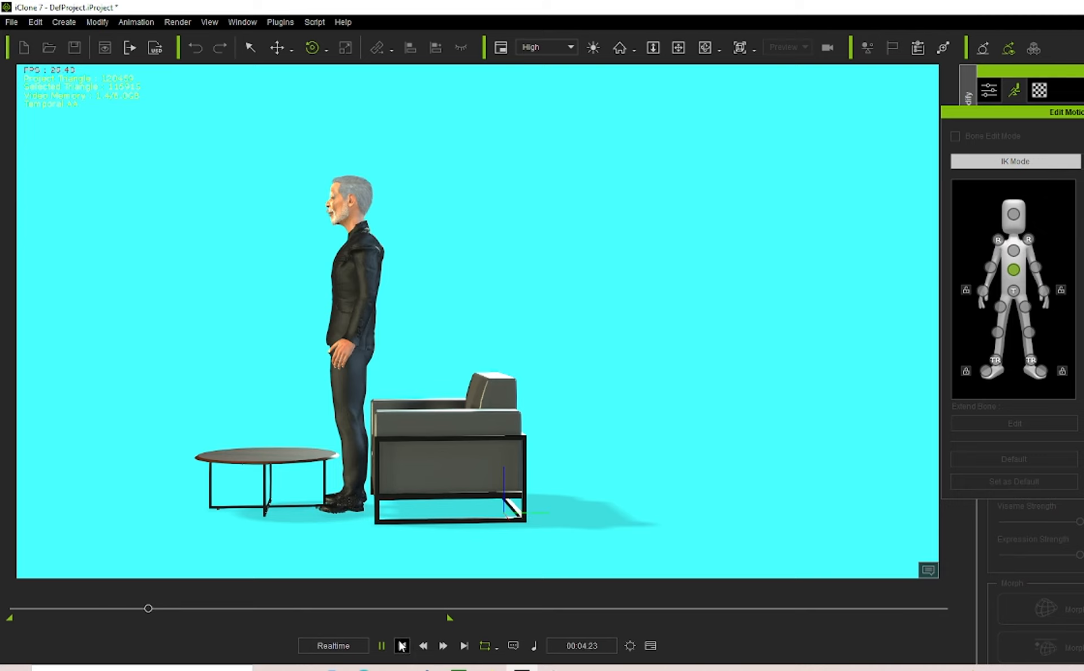
pyautogui.click(402, 645)
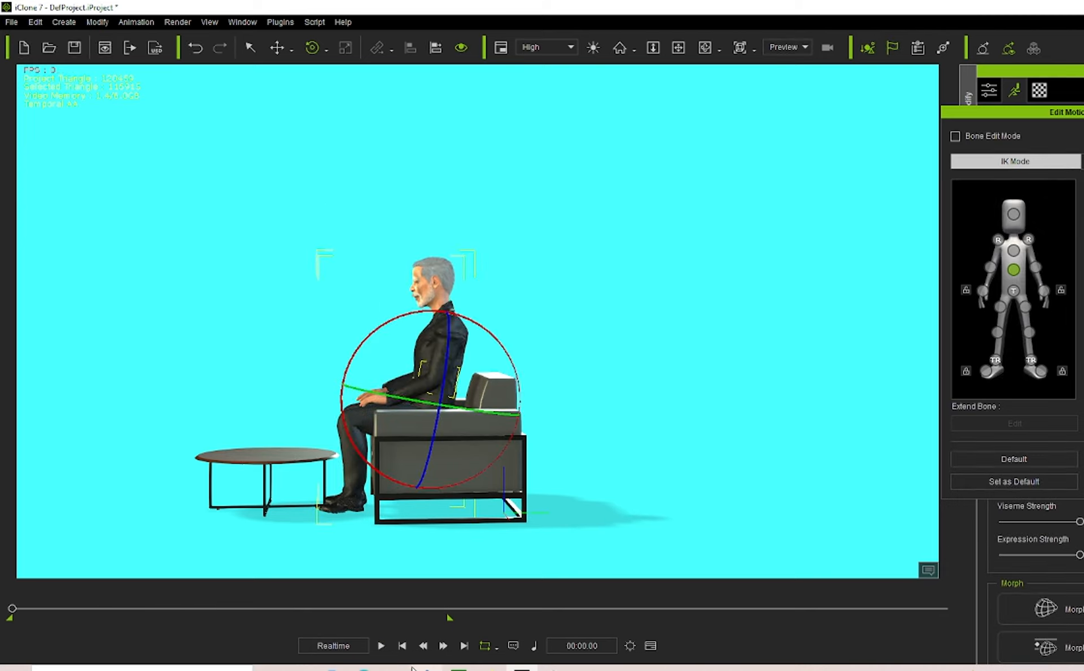
pyautogui.click(382, 645)
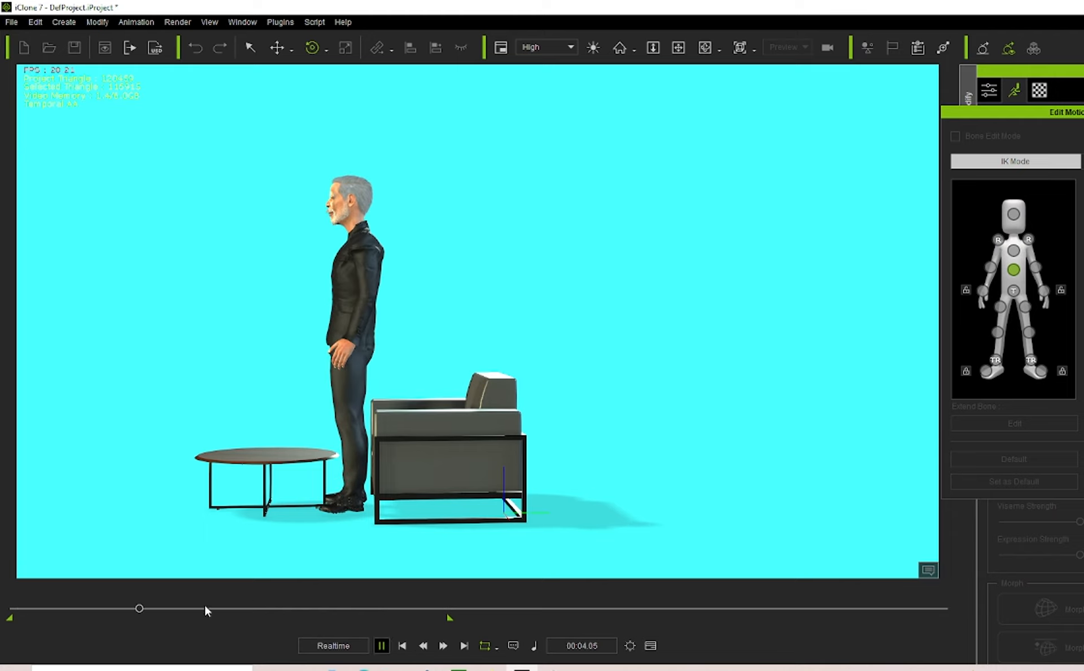
pyautogui.moveTo(136, 607); pyautogui.dragTo(5, 658)
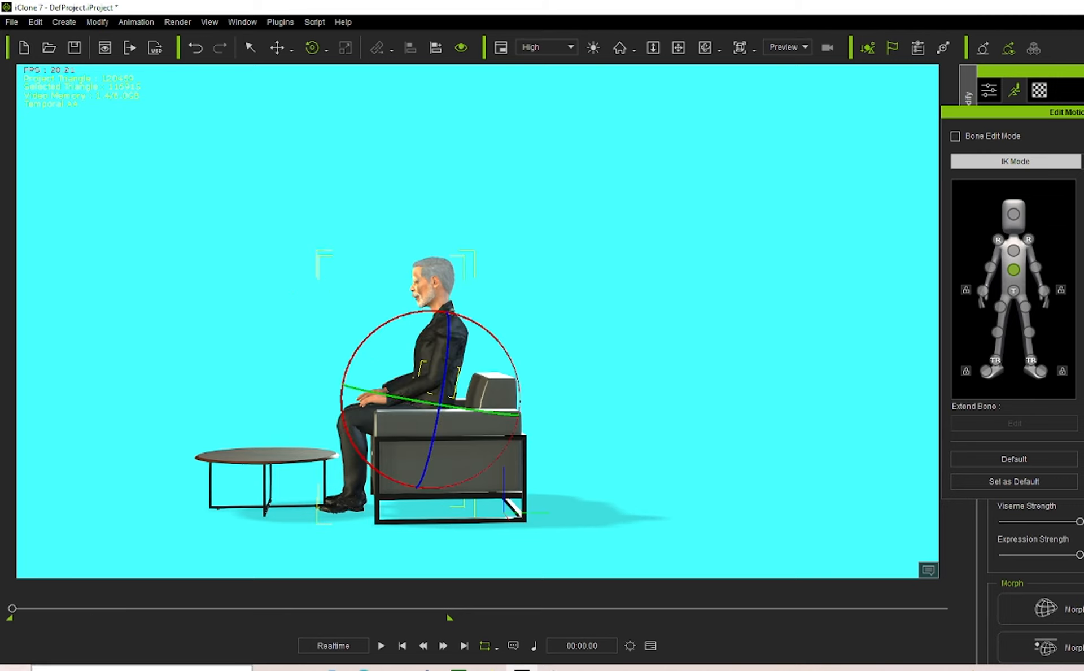
pyautogui.click(383, 645)
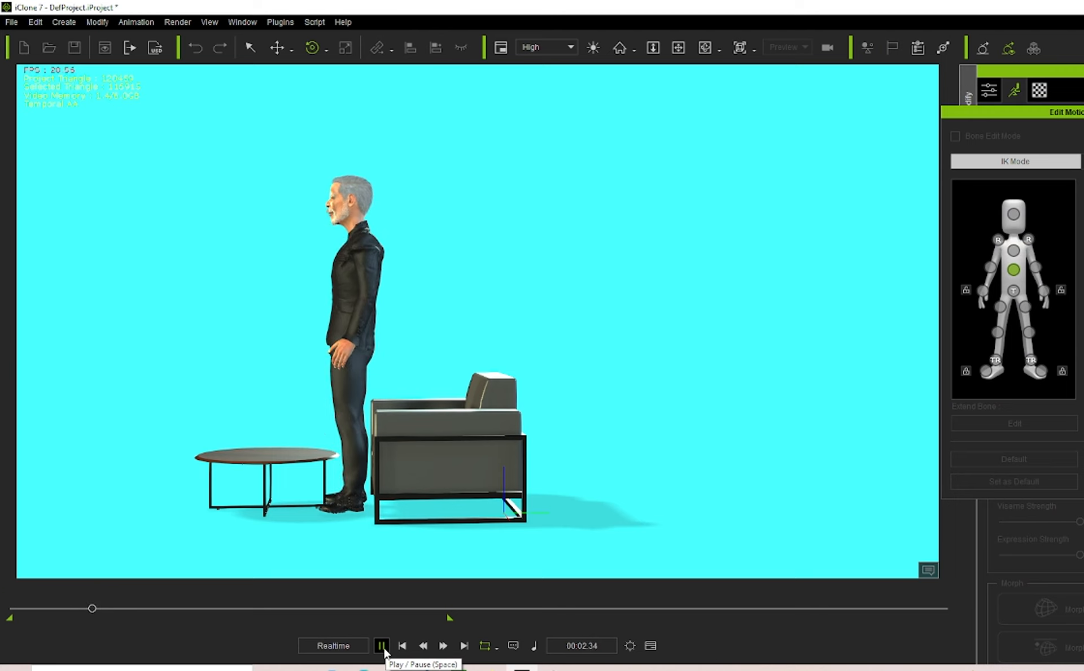
pyautogui.press('space')
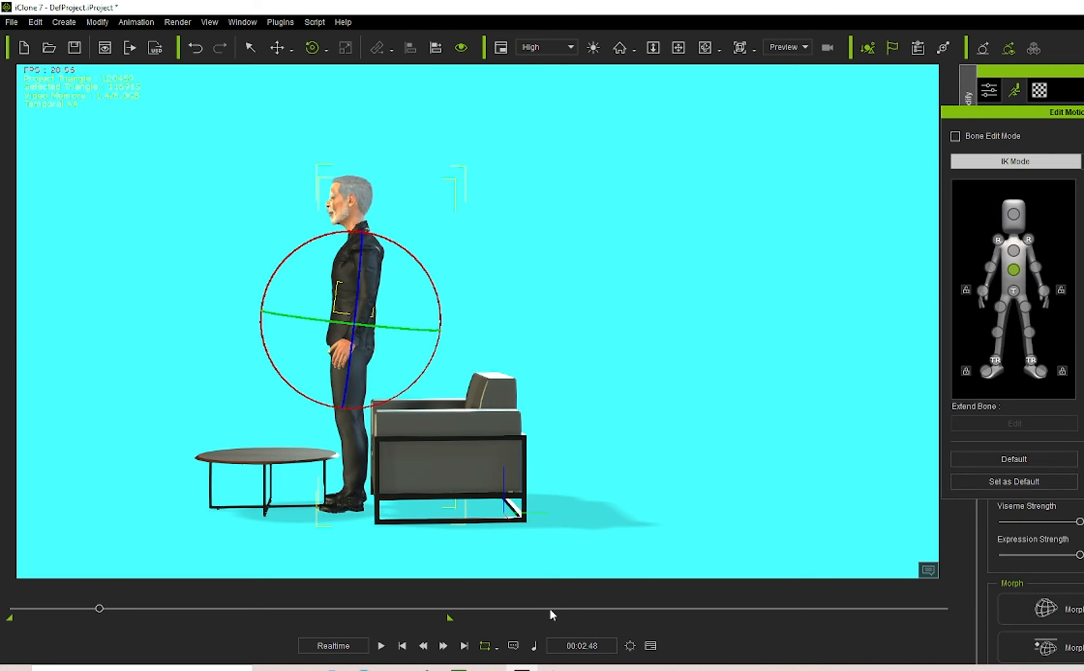
# Move the forward-lean Motion Layer key from frame 90 to frame 100 and the seated-pose key from frame 79 to frame 80.
pyautogui.click(650, 644)
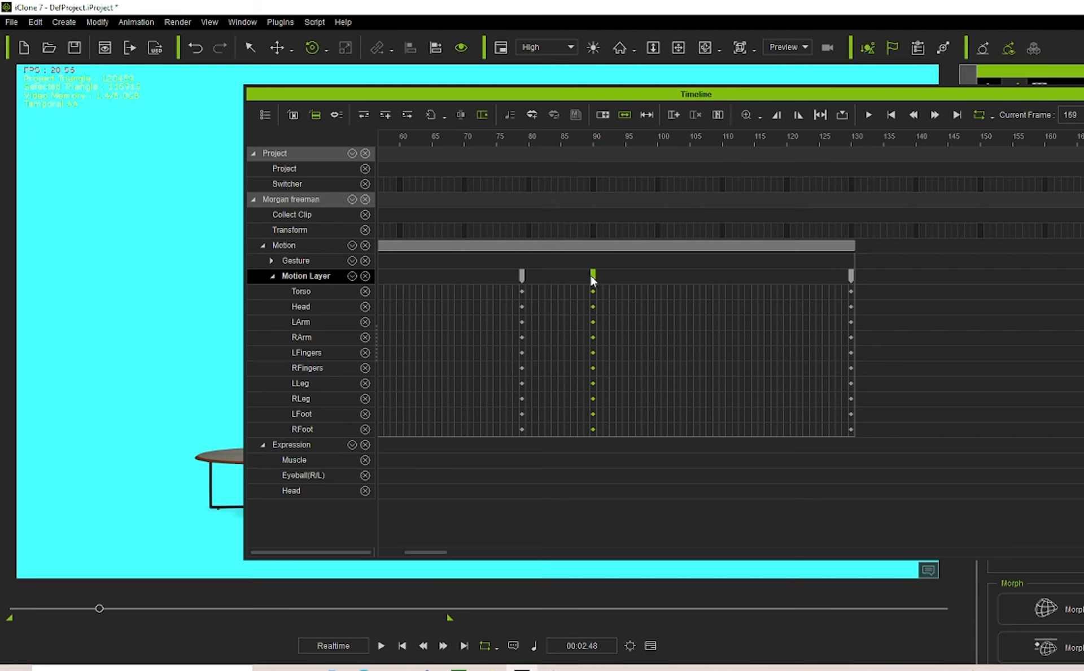
pyautogui.moveTo(593, 276); pyautogui.dragTo(620, 275)
pyautogui.click(520, 275)
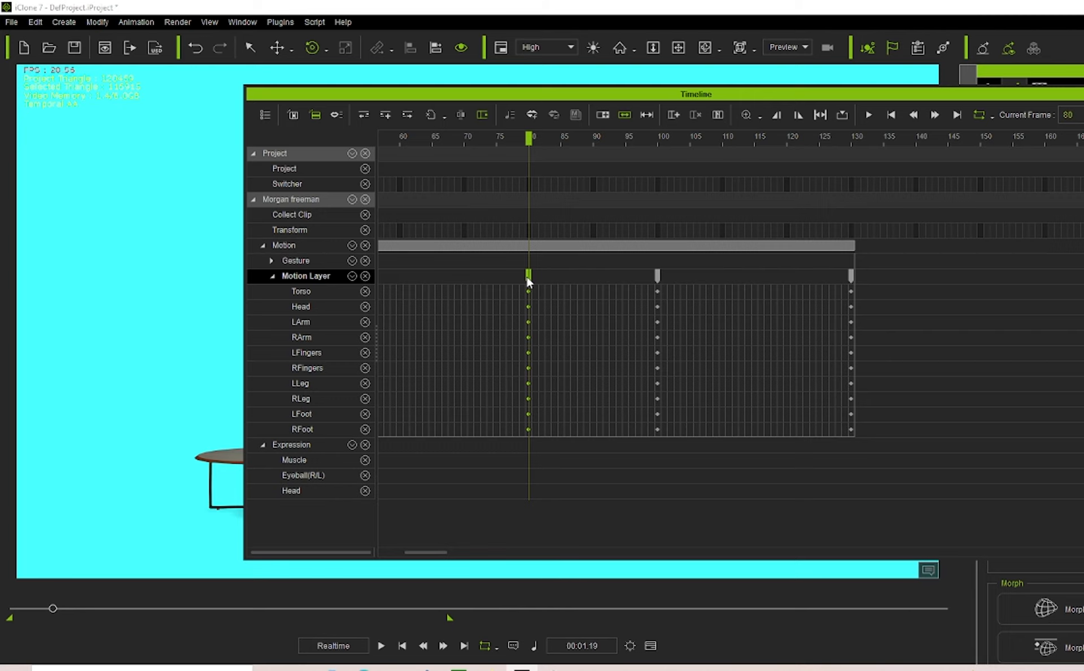
# Copy the seated-pose key from frame 80 to frame 90 and pose it with the torso leaning back and the left forearm raised.
pyautogui.keyDown('ctrl'); pyautogui.moveTo(528, 277); pyautogui.dragTo(592, 272); pyautogui.keyUp('ctrl')
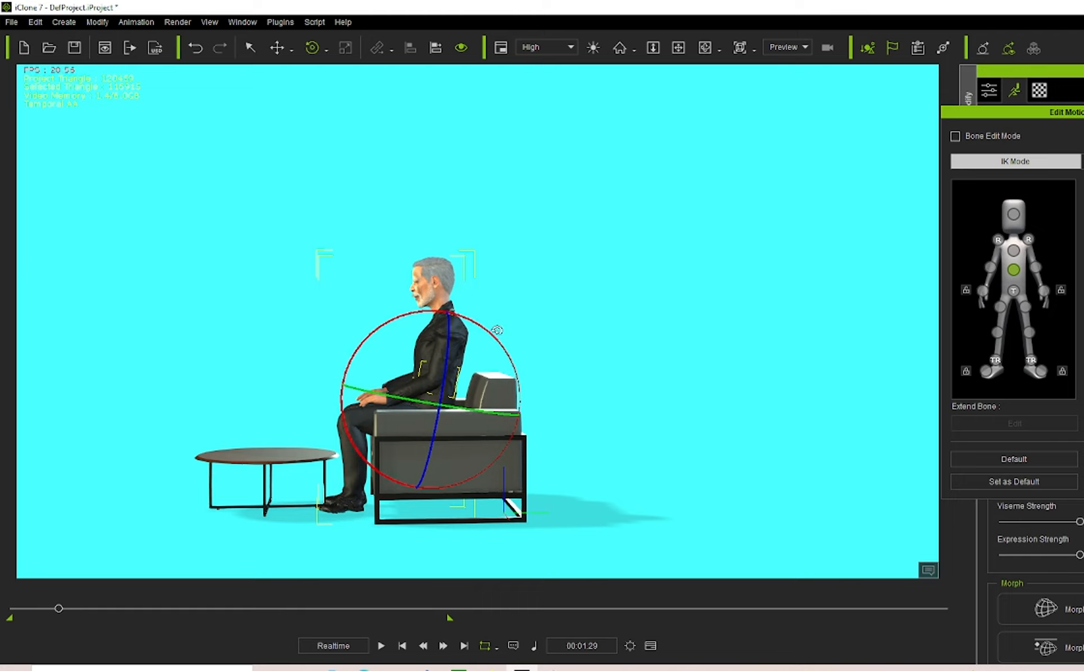
pyautogui.moveTo(495, 330); pyautogui.dragTo(515, 332)
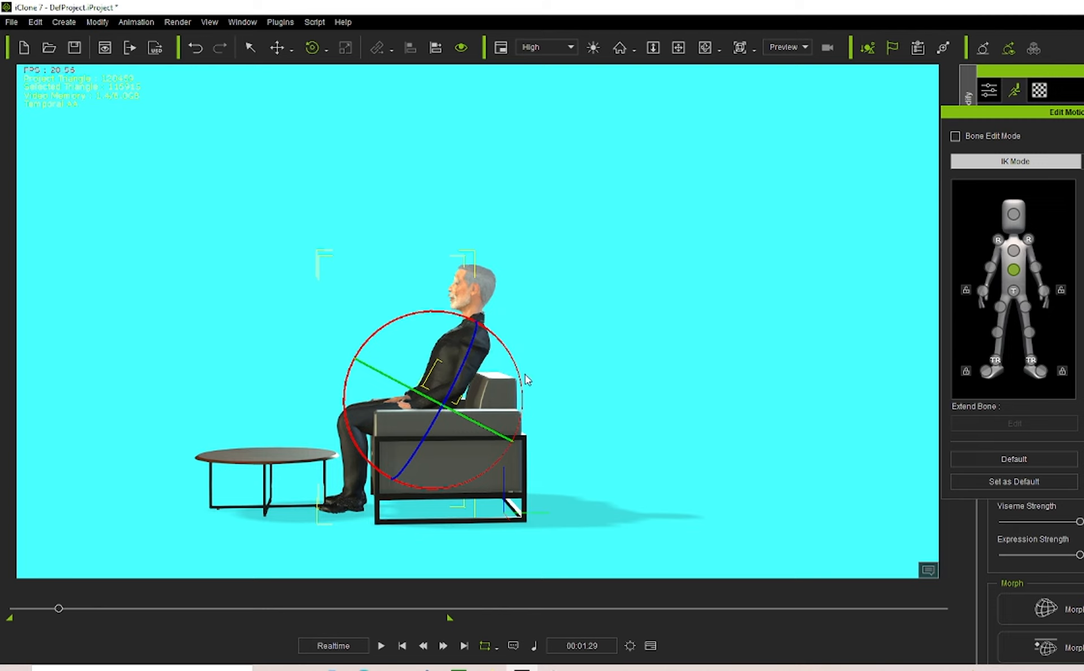
pyautogui.click(1036, 267)
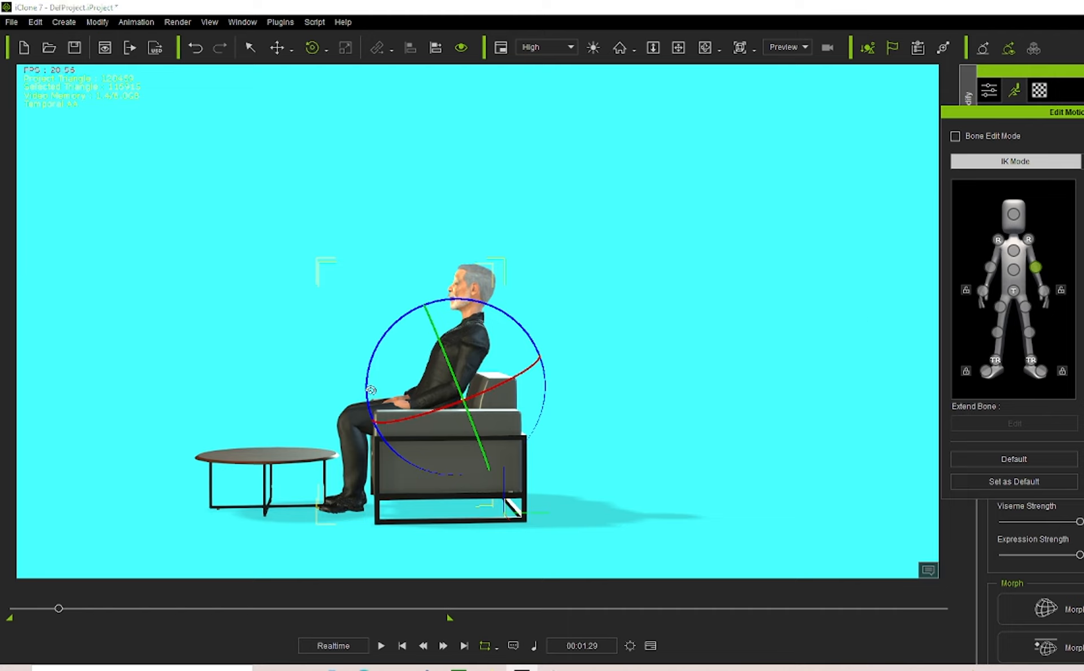
pyautogui.moveTo(371, 390); pyautogui.dragTo(374, 371)
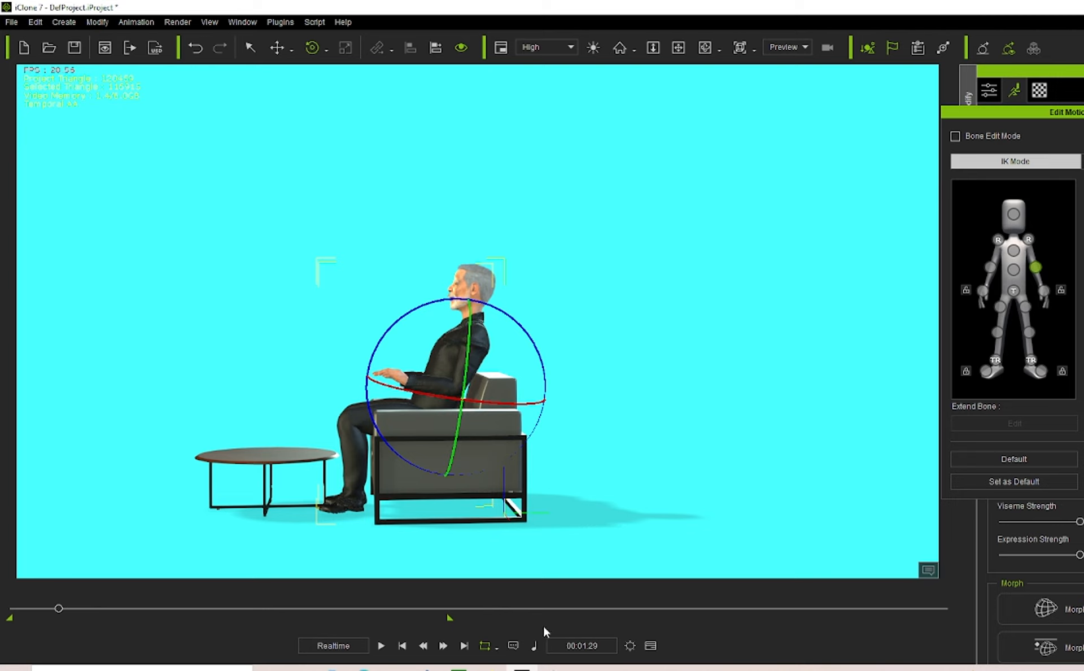
# Play the animation repeatedly from the first frame in side view to check the backward lean and arm lift before the rise.
pyautogui.click(407, 650)
pyautogui.click(382, 647)
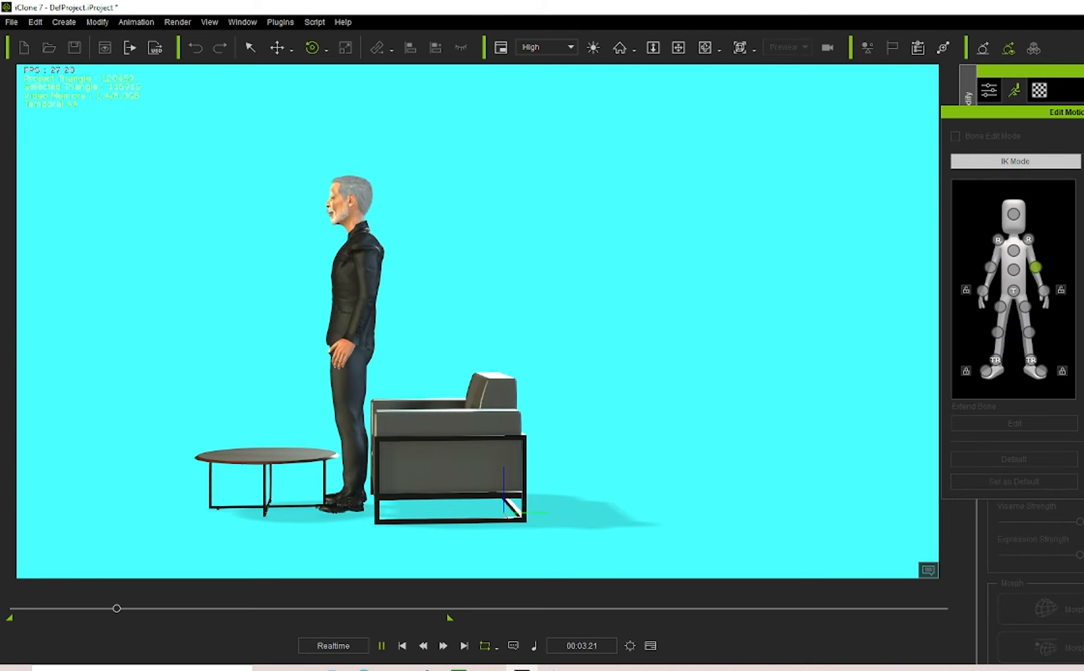
pyautogui.click(384, 650)
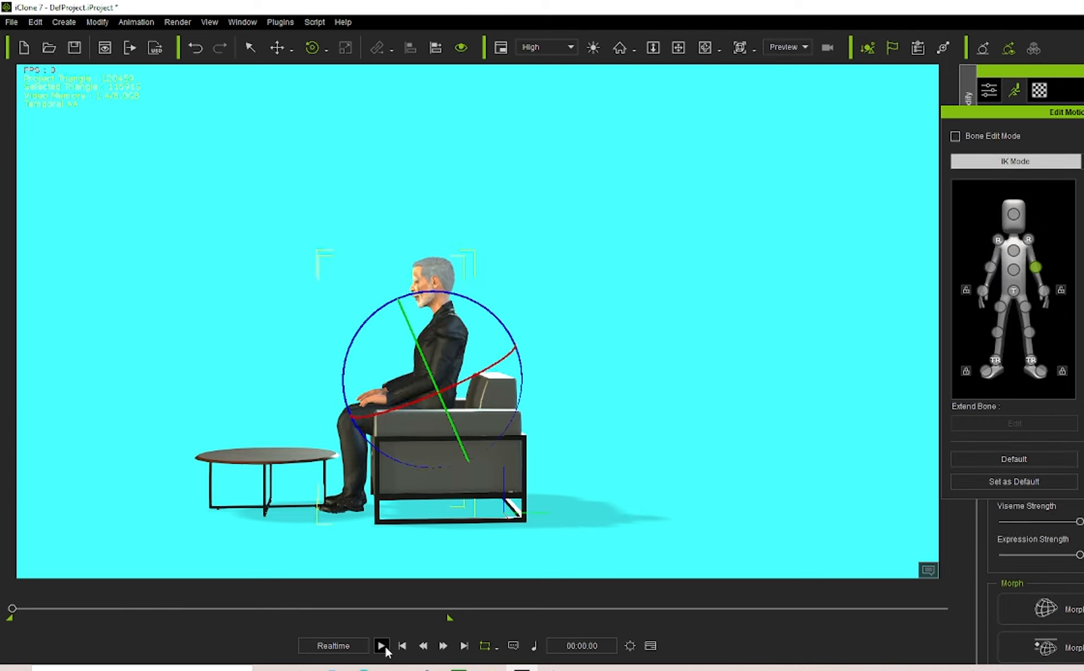
pyautogui.click(381, 647)
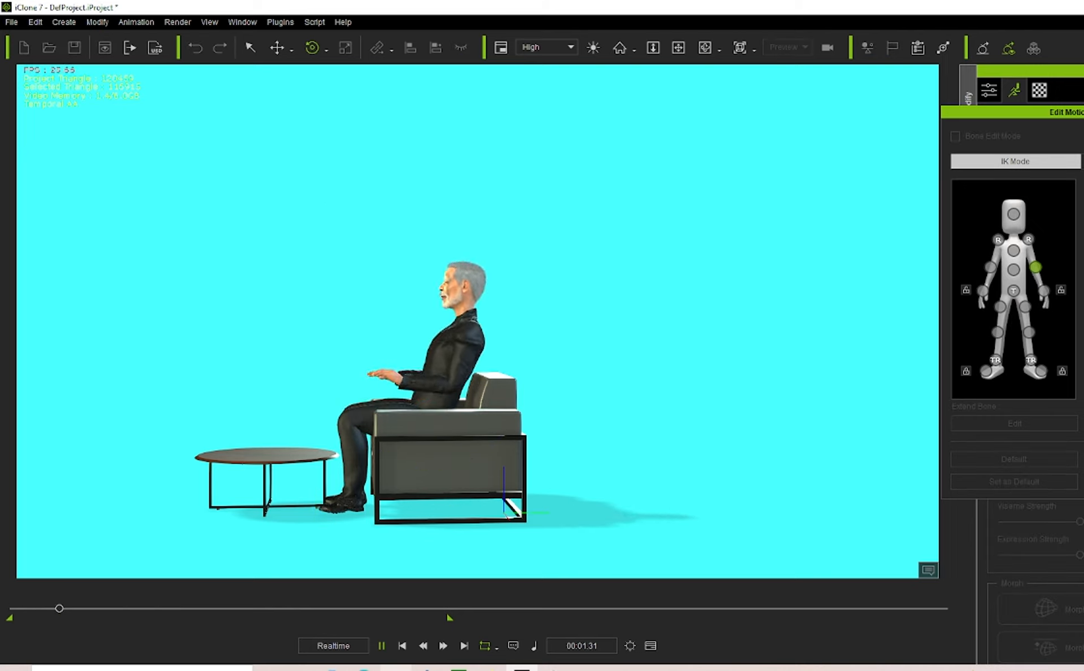
pyautogui.click(403, 647)
pyautogui.click(382, 646)
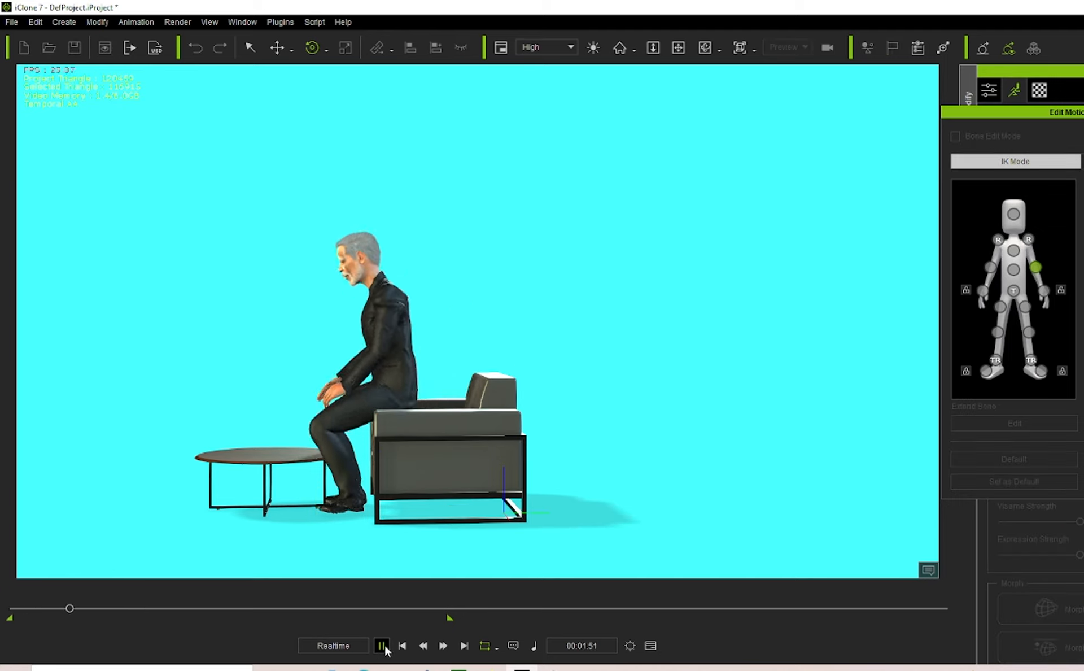
pyautogui.click(382, 645)
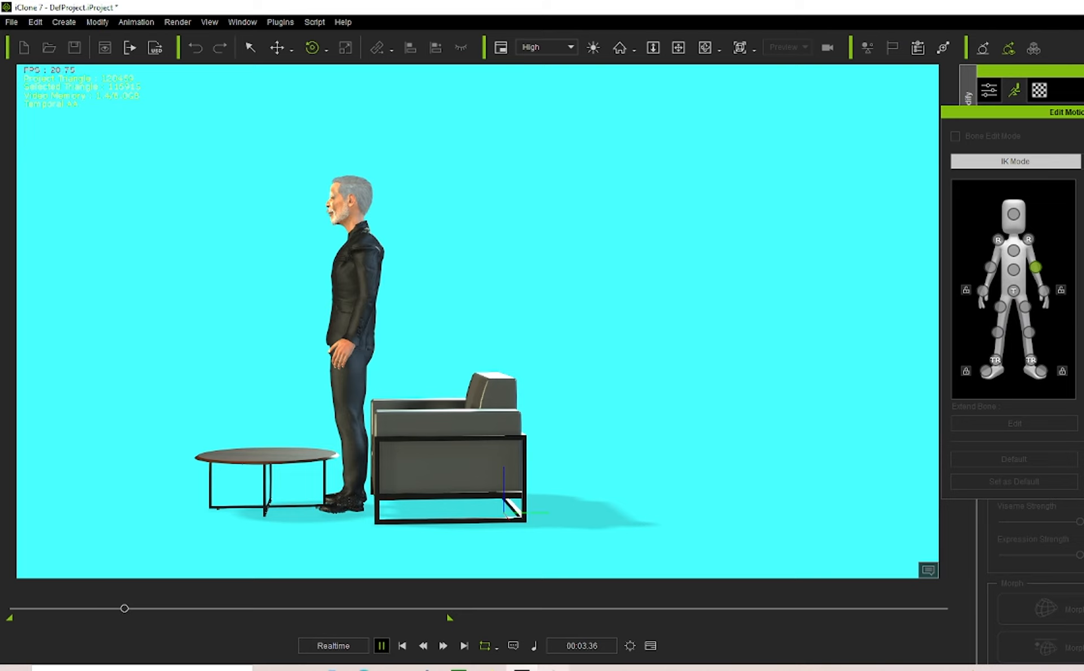
# Reframe the scene at a front three-quarter angle with the avatar, armchair and table near the centre of the view.
pyautogui.click(679, 48)
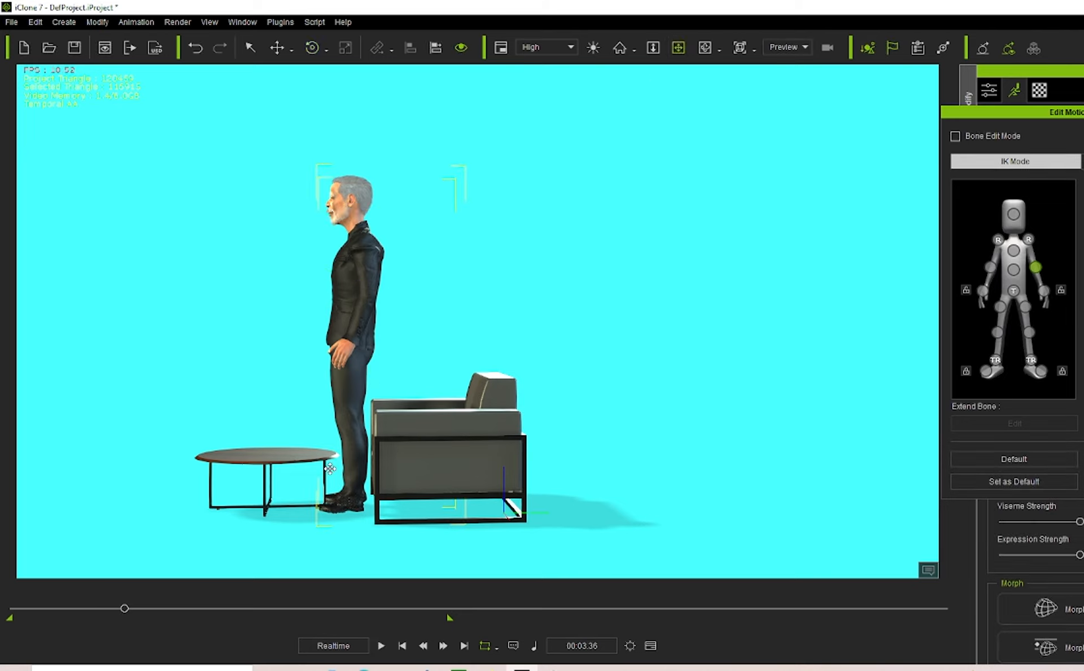
pyautogui.click(705, 48)
pyautogui.moveTo(354, 449); pyautogui.dragTo(483, 251)
pyautogui.click(679, 48)
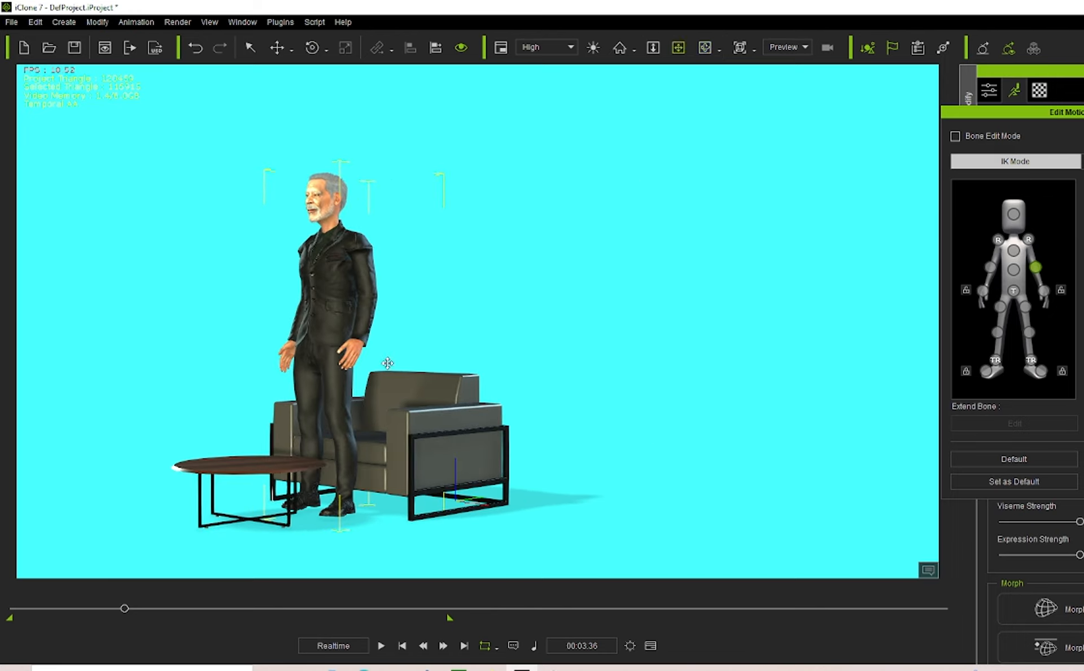
pyautogui.moveTo(401, 396); pyautogui.dragTo(478, 417)
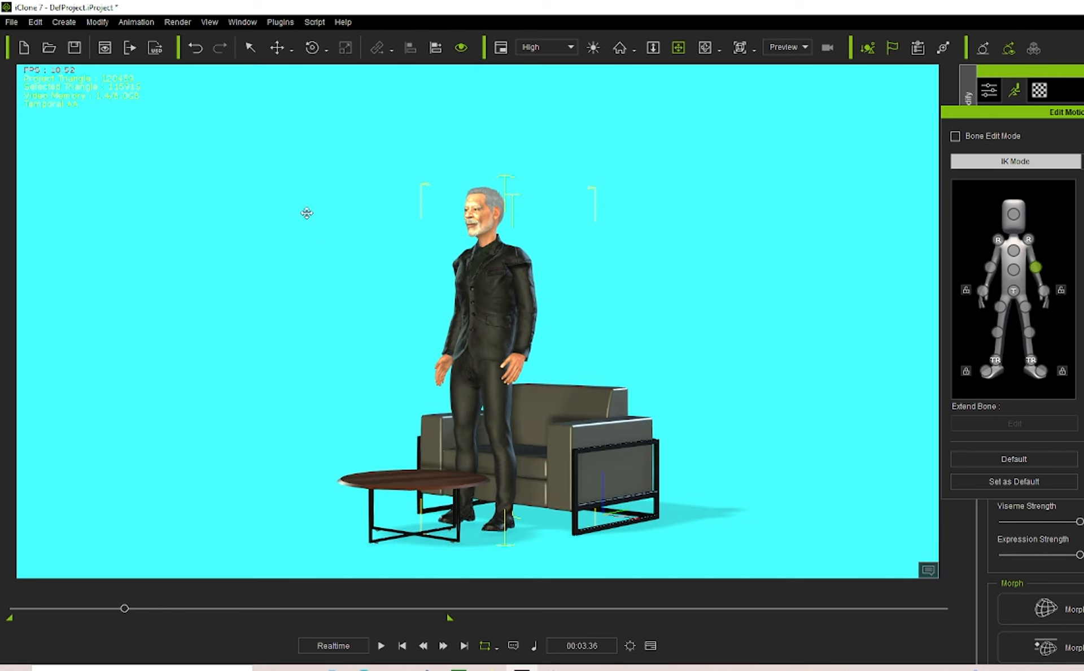
# Examine the left forearm's rotation curves in the Curve Editor, then close it.
pyautogui.click(136, 22)
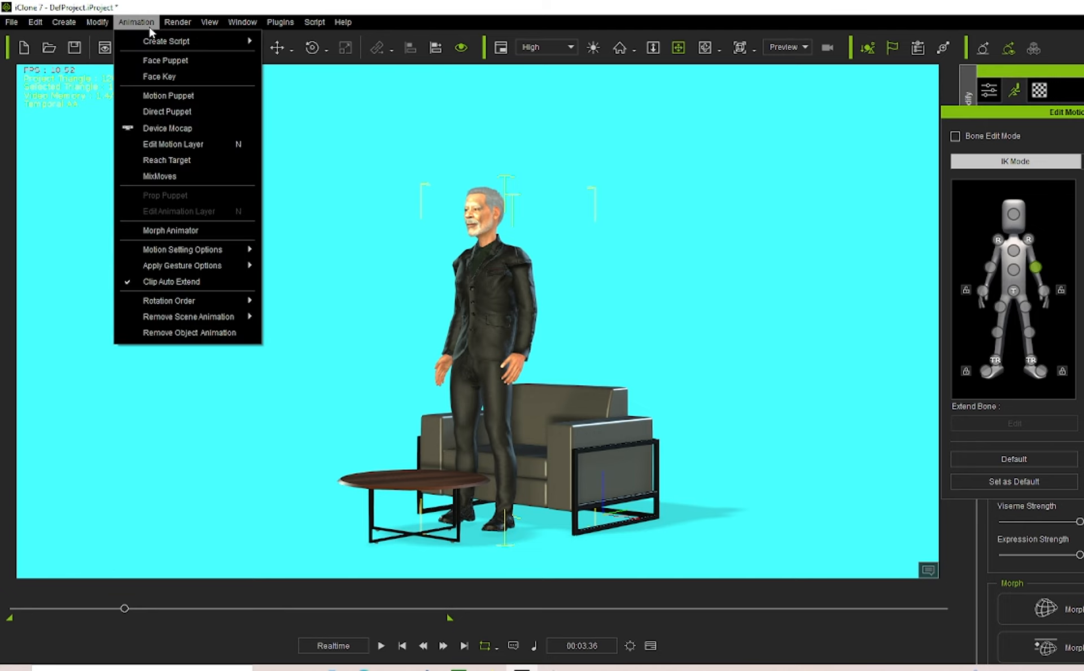
pyautogui.moveTo(270, 20)
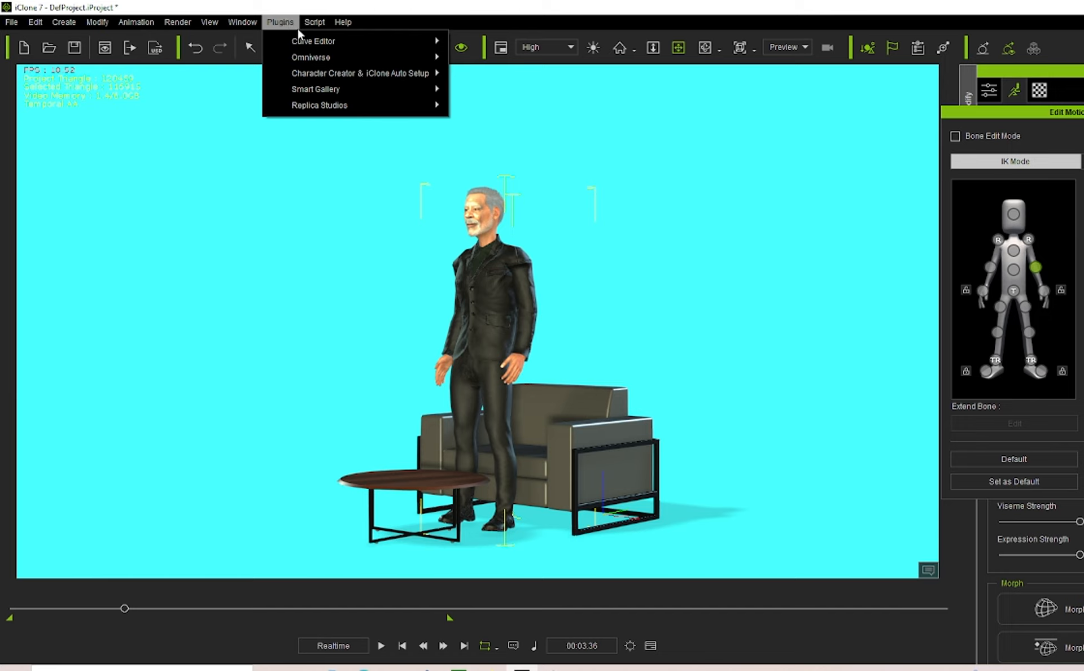
pyautogui.moveTo(438, 44)
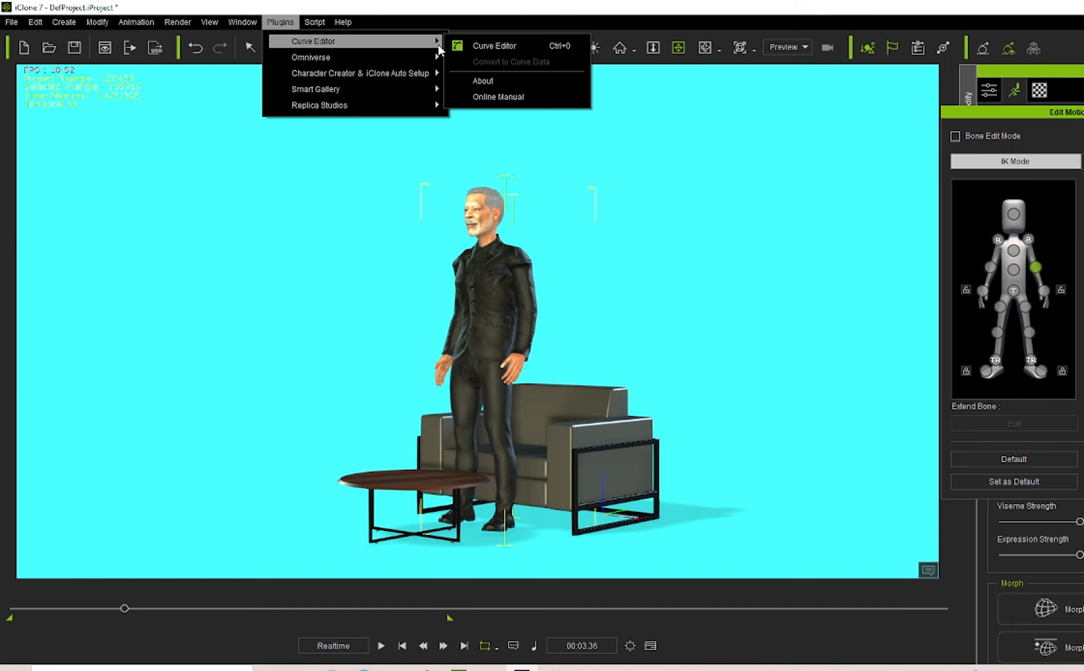
pyautogui.click(483, 46)
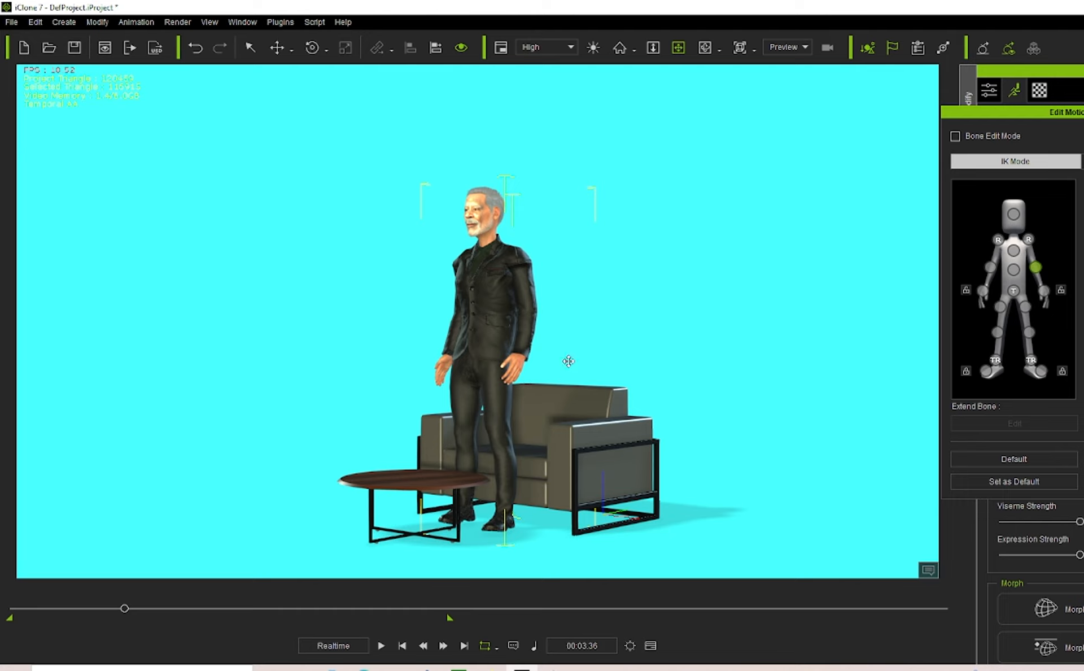
pyautogui.click(283, 23)
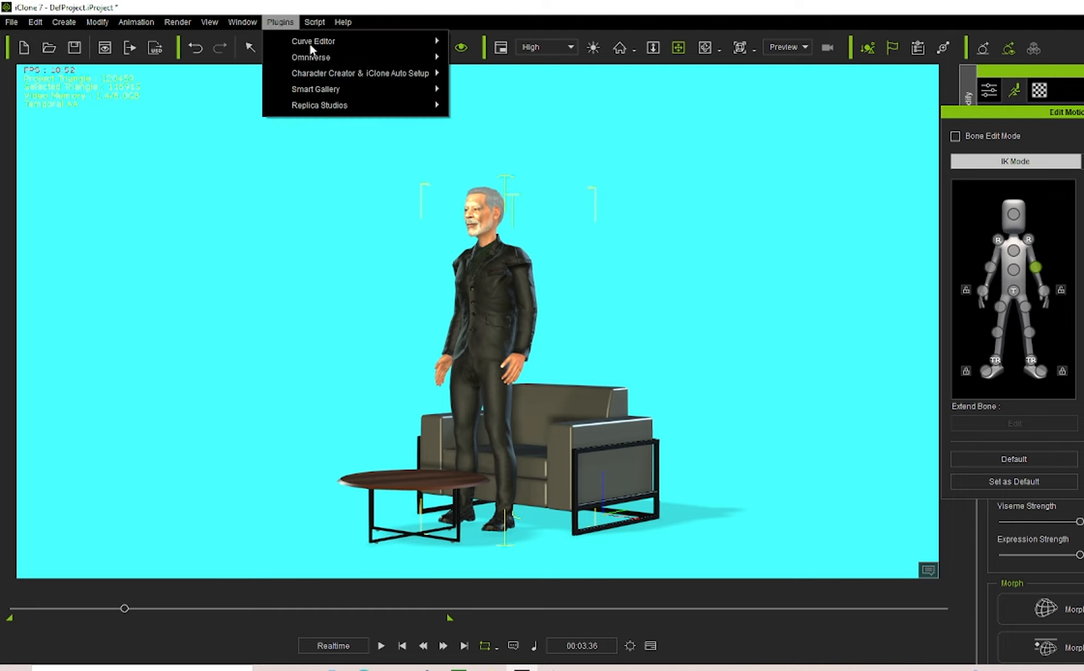
pyautogui.moveTo(335, 45)
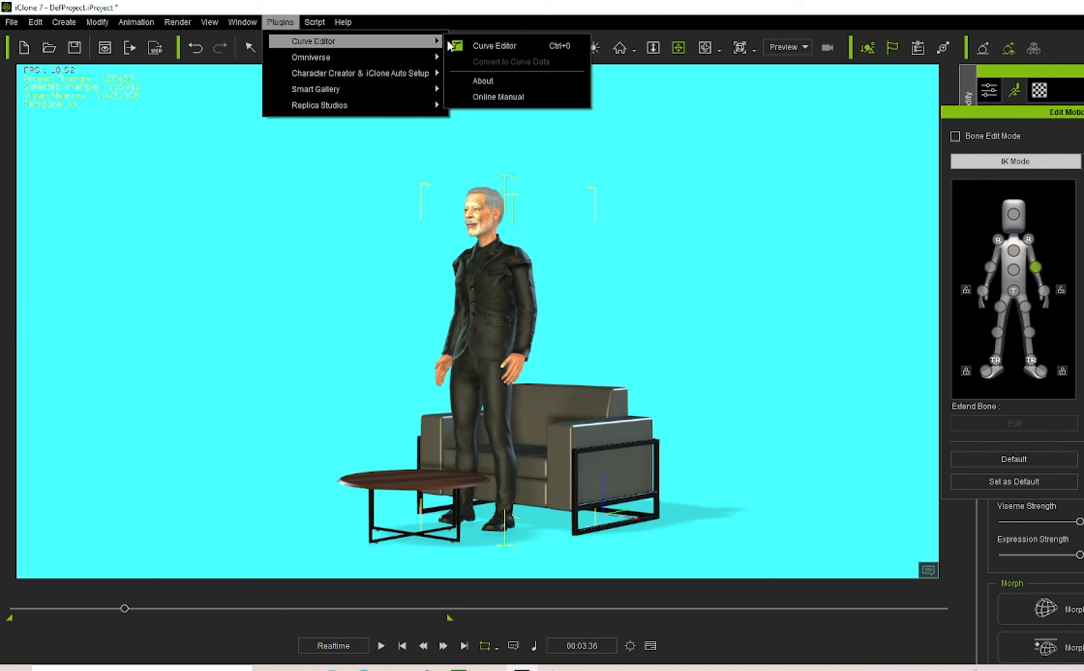
pyautogui.click(495, 46)
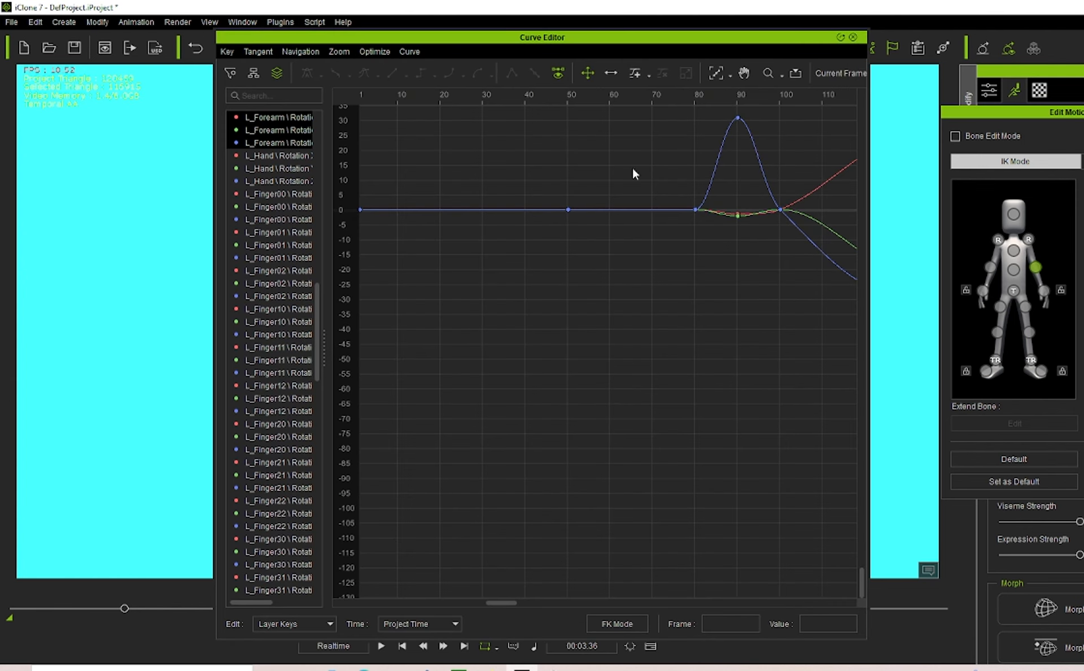
pyautogui.moveTo(496, 601); pyautogui.dragTo(469, 573)
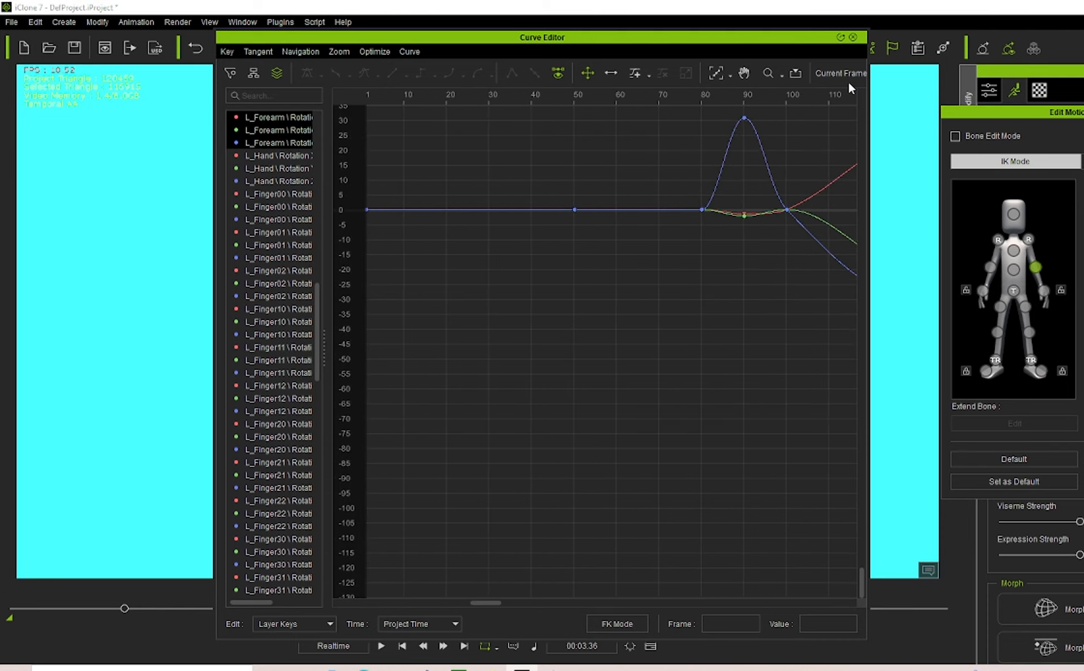
pyautogui.click(853, 37)
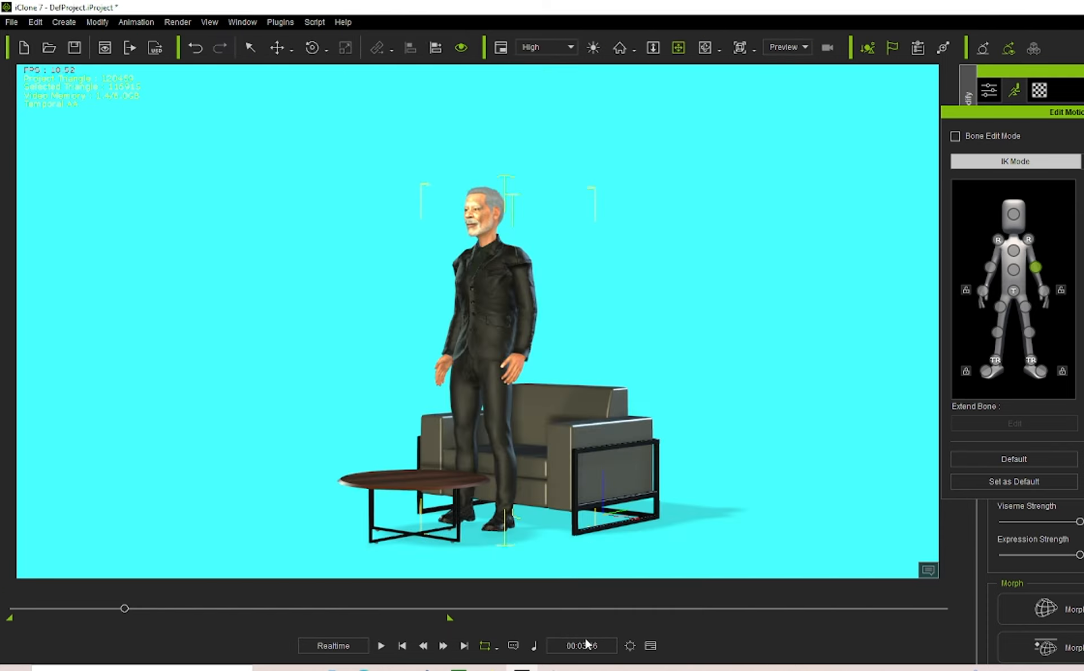
# Play the stand-up animation repeatedly from the first frame in the three-quarter view to review the whole motion.
pyautogui.click(381, 650)
pyautogui.click(381, 646)
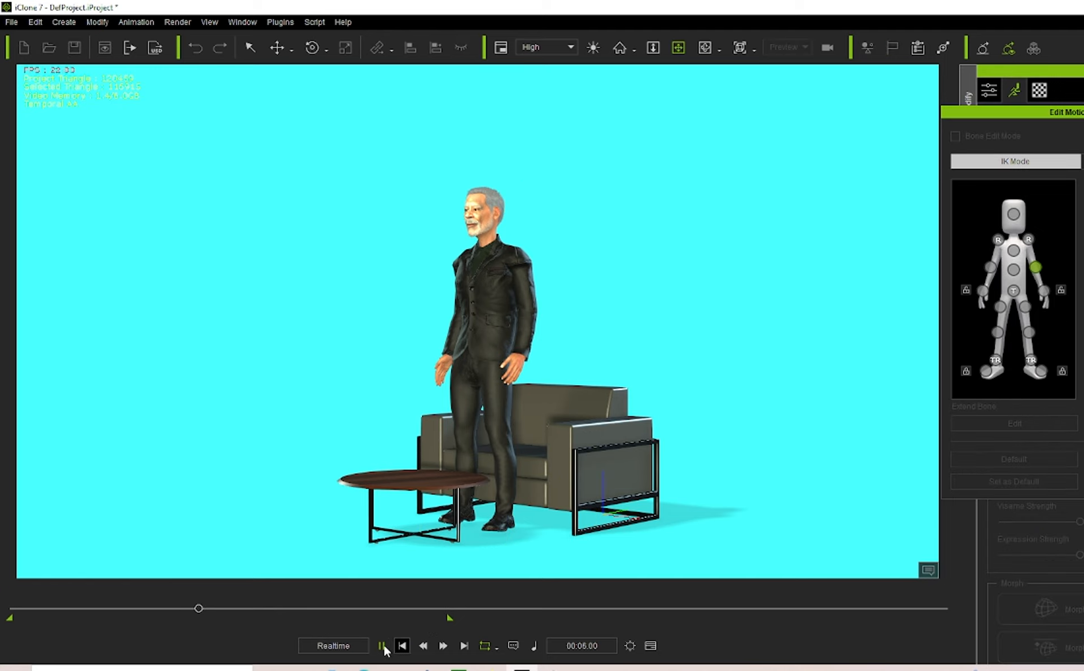
pyautogui.click(382, 645)
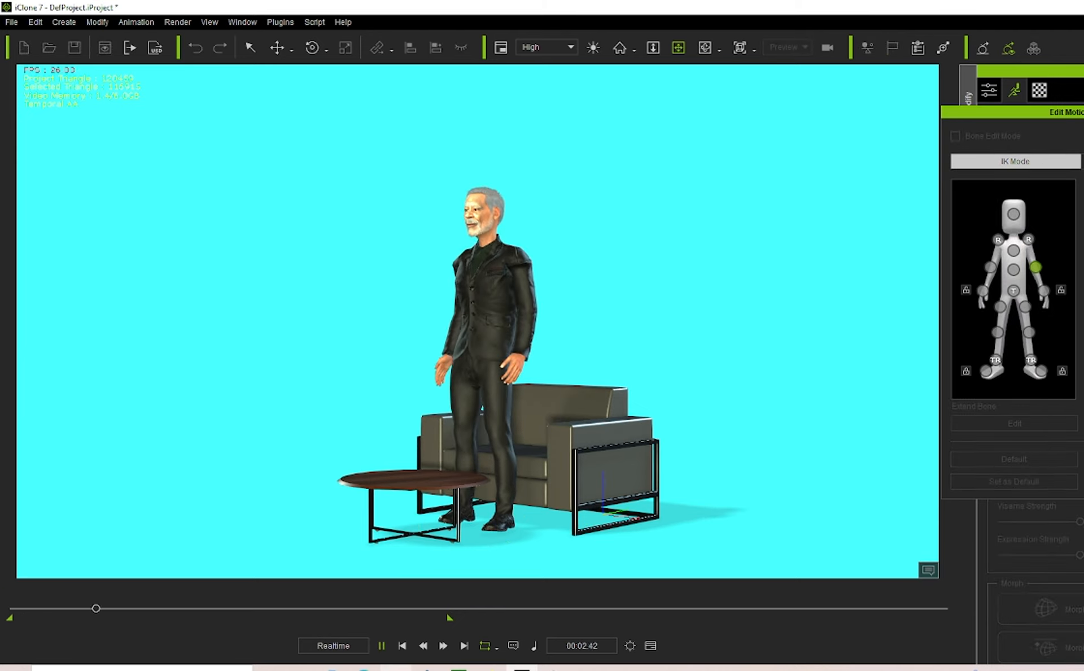
pyautogui.click(388, 647)
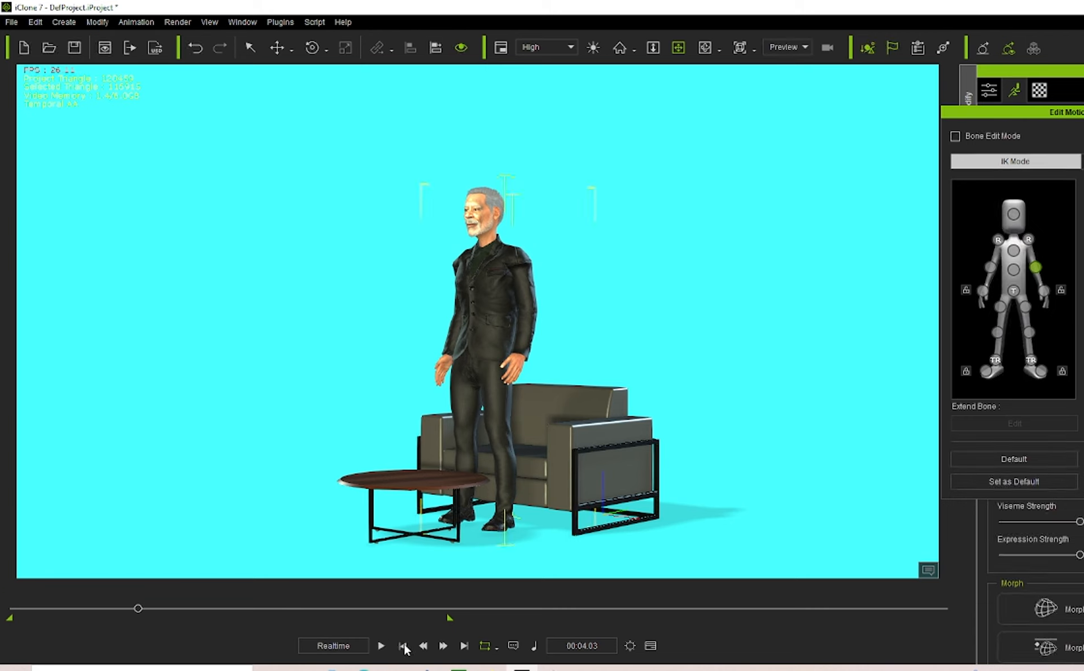
pyautogui.click(395, 647)
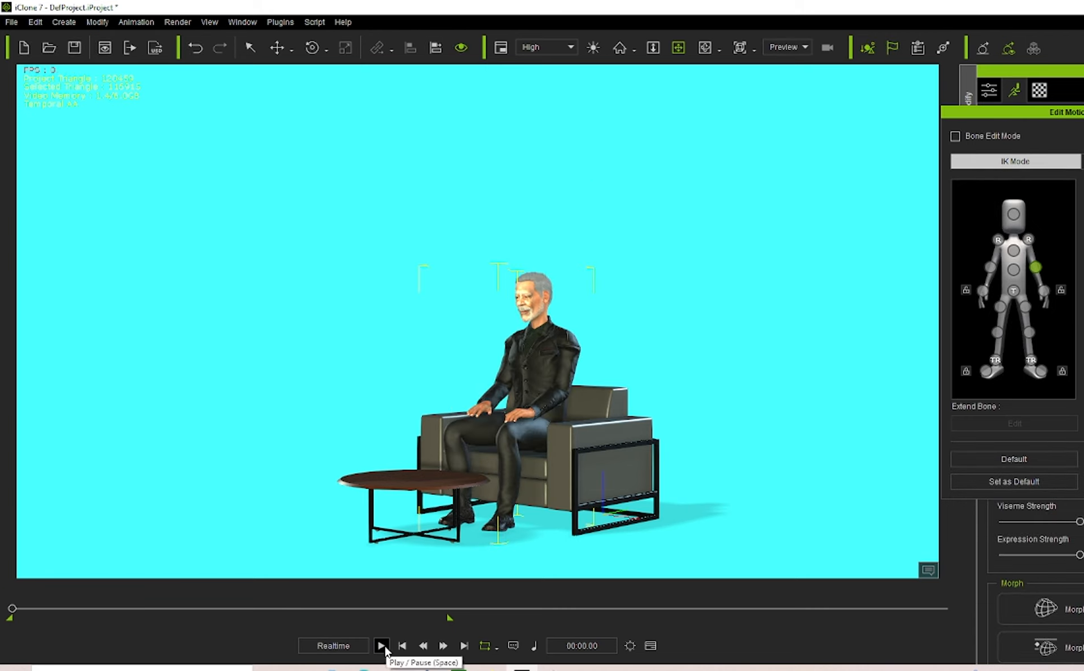
pyautogui.click(381, 646)
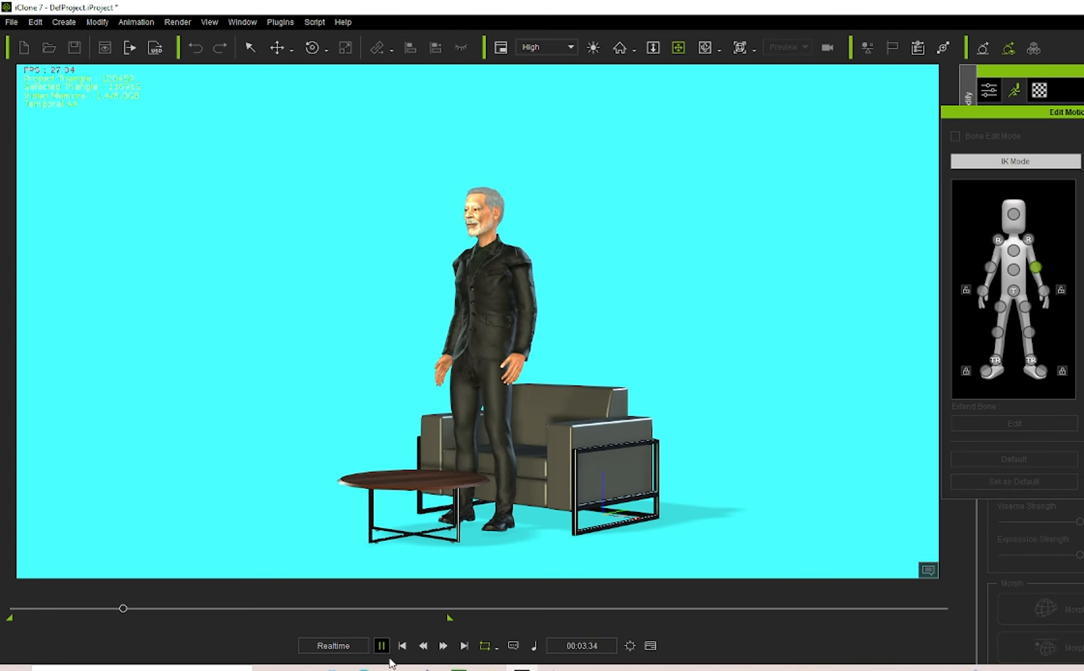
pyautogui.click(381, 646)
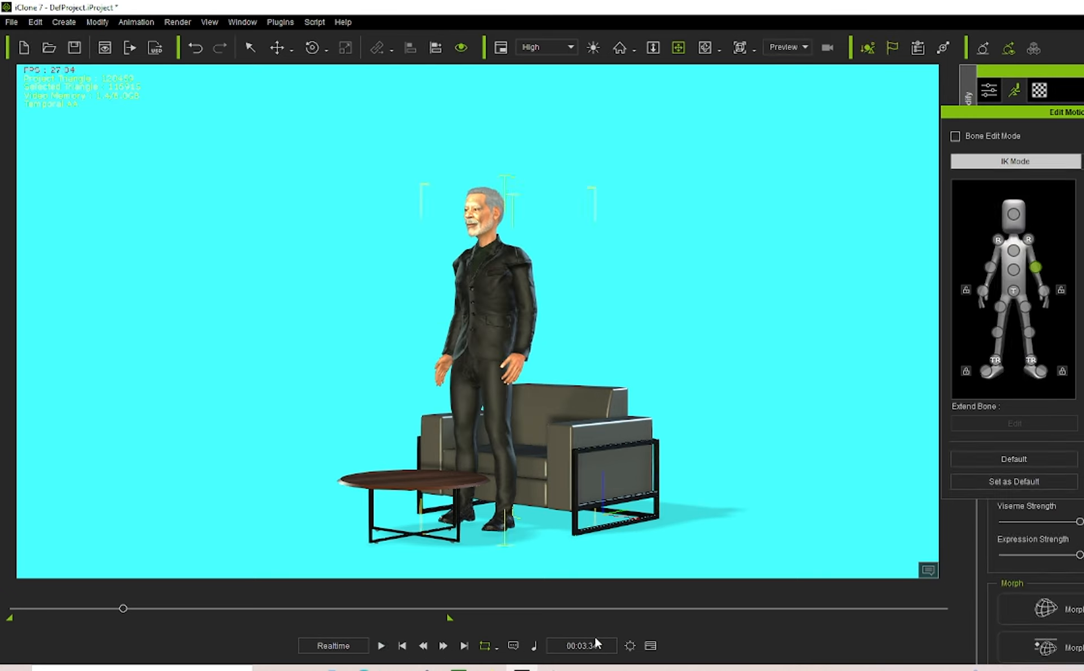